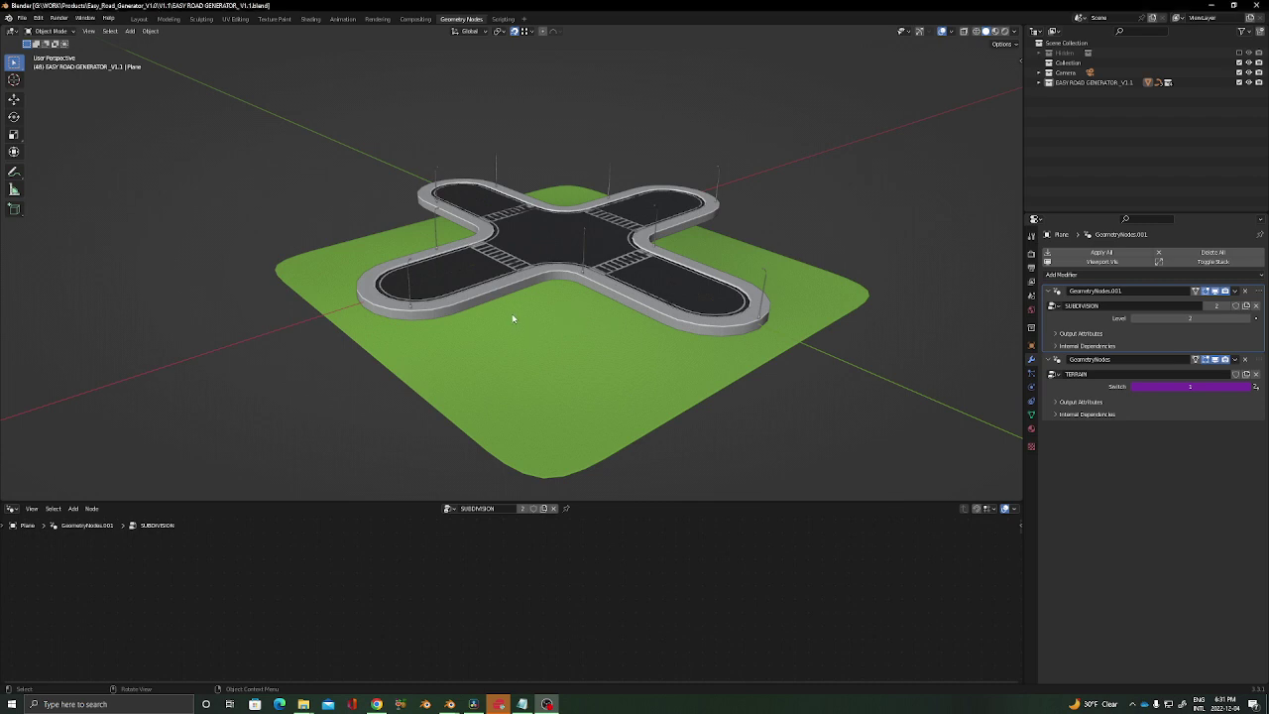
Step: Select the ROAD object at the intersection to bring up its geometry nodes settings
{"action": "scroll", "coordinate": [544, 269], "scroll_direction": "up", "scroll_amount": 3}
{"action": "middle_click_drag", "start_coordinate": [512, 317], "coordinate": [601, 283]}
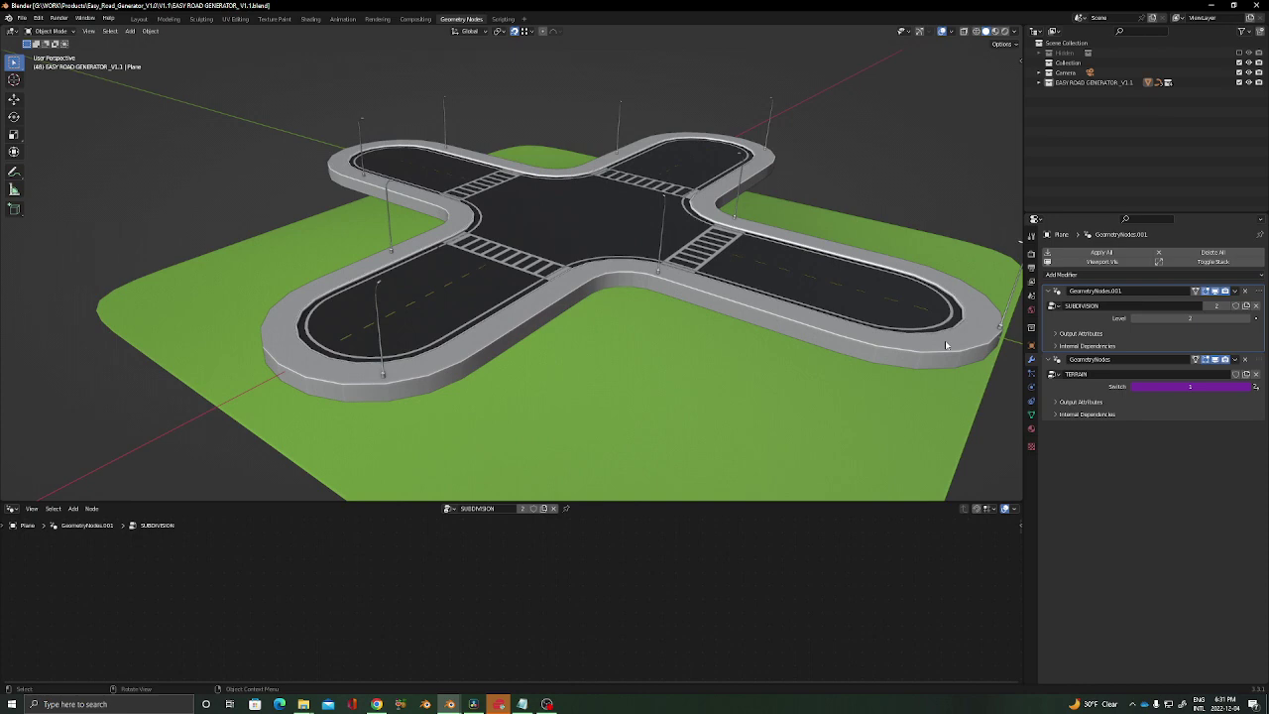
{"action": "left_click", "coordinate": [703, 273]}
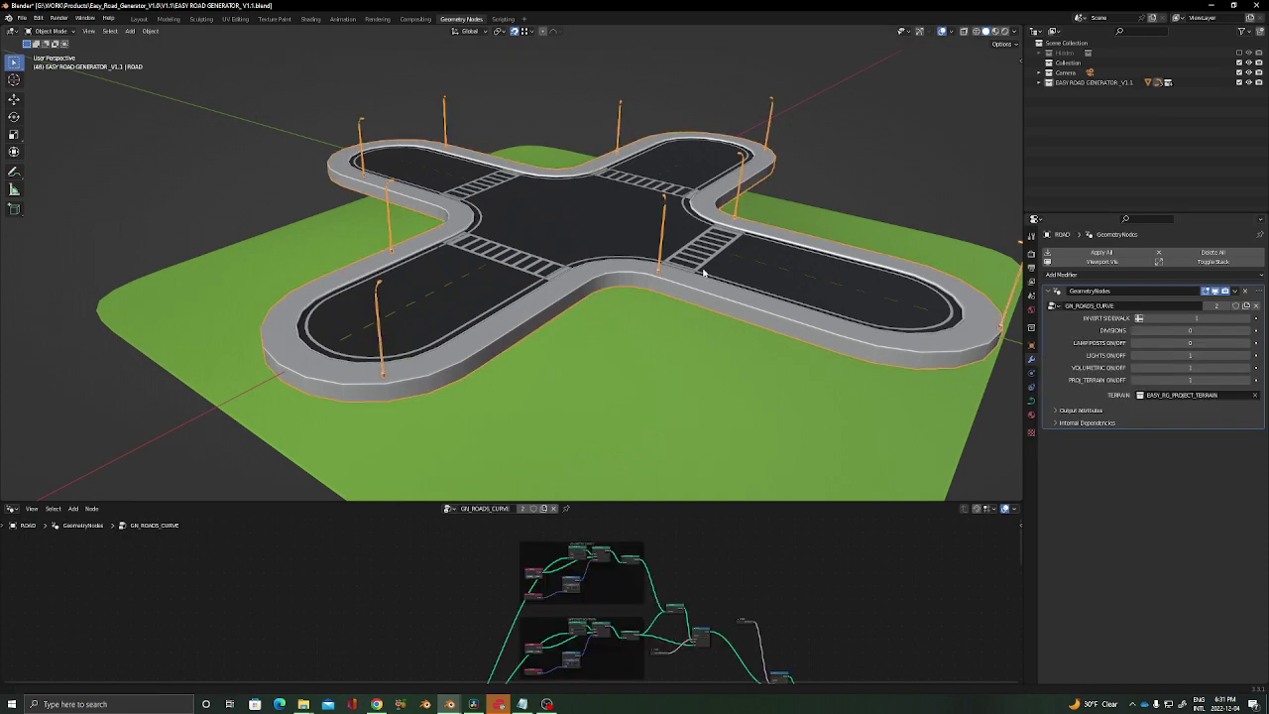
{"action": "scroll", "coordinate": [703, 272], "scroll_direction": "up", "scroll_amount": 3}
{"action": "scroll", "coordinate": [513, 302], "scroll_direction": "up", "scroll_amount": 4}
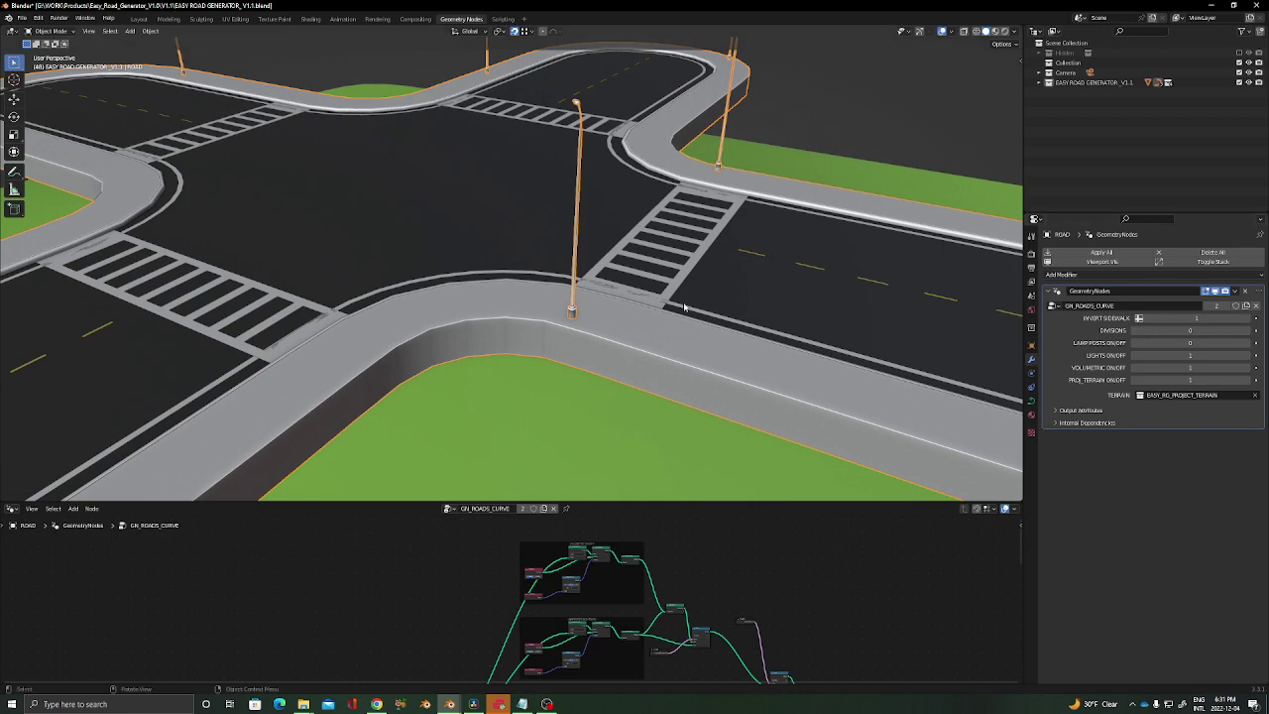
Step: Try the sidewalk DIVISIONS at 1, return them to 0, and toggle the lamp posts off and back on
{"action": "left_click", "coordinate": [1249, 333]}
{"action": "middle_click_drag", "start_coordinate": [516, 312], "coordinate": [493, 238]}
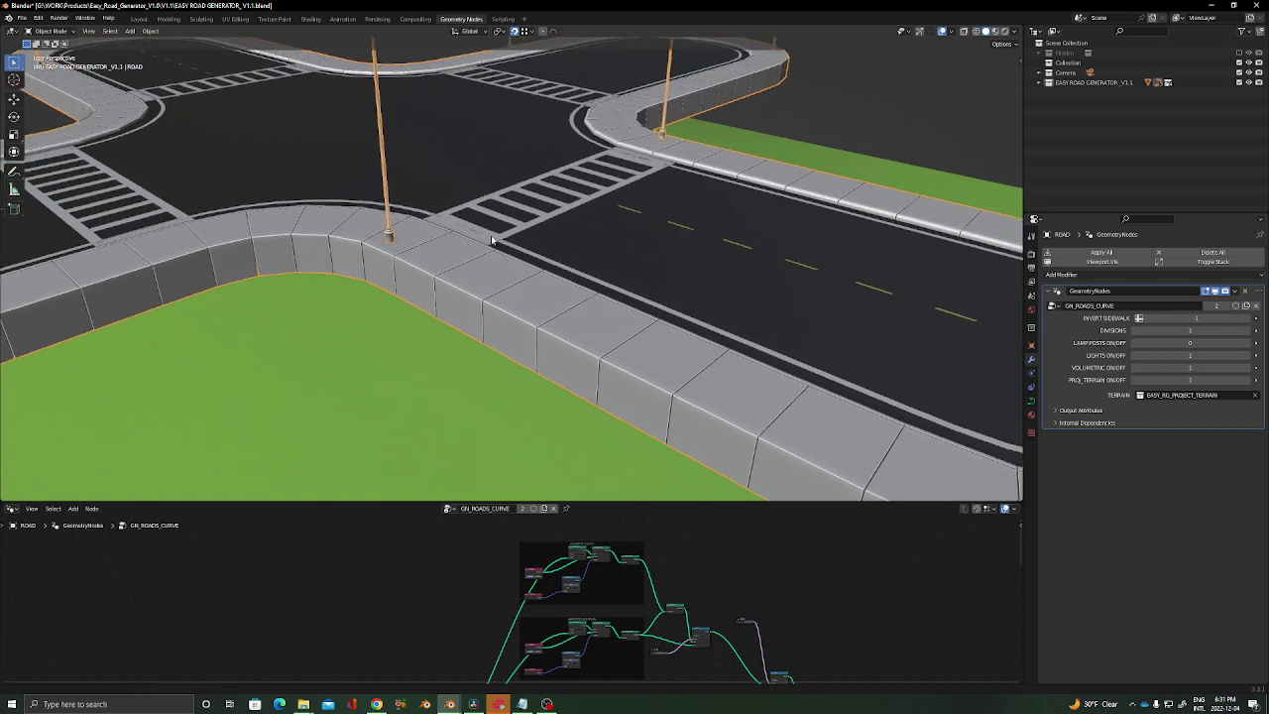
{"action": "left_click", "coordinate": [1135, 333]}
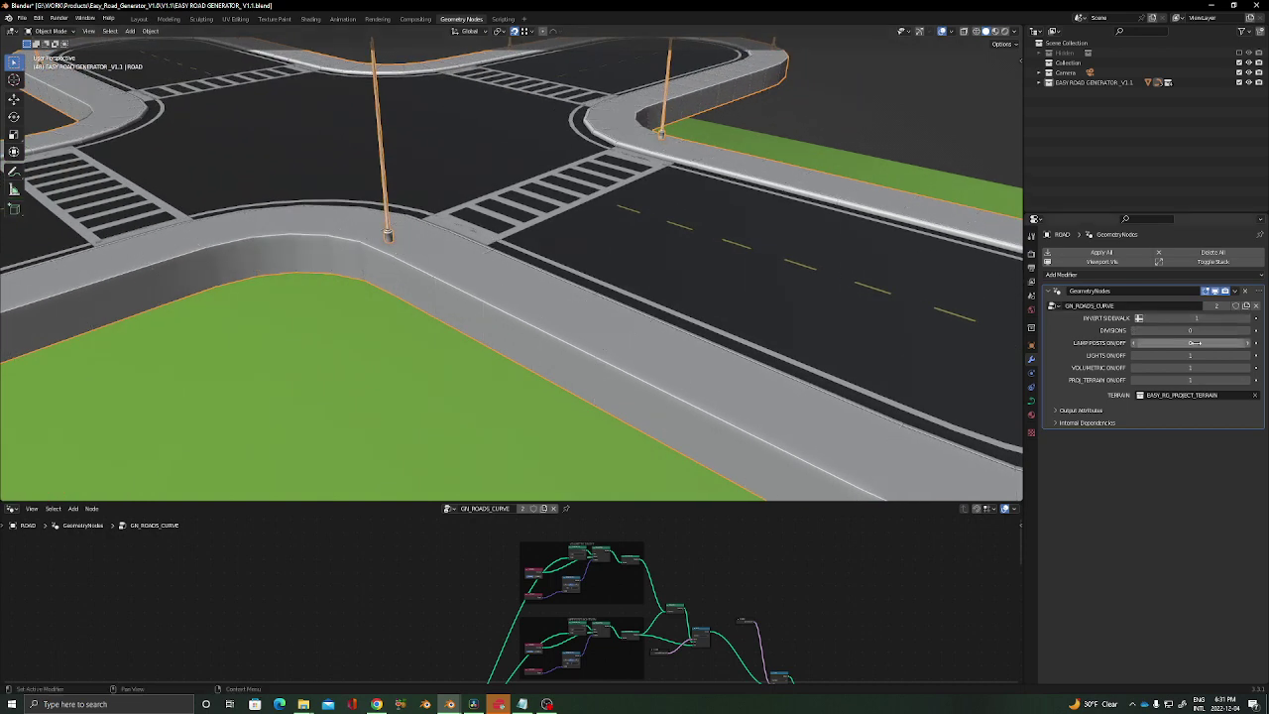
{"action": "left_click", "coordinate": [1243, 343]}
{"action": "left_click", "coordinate": [1137, 343]}
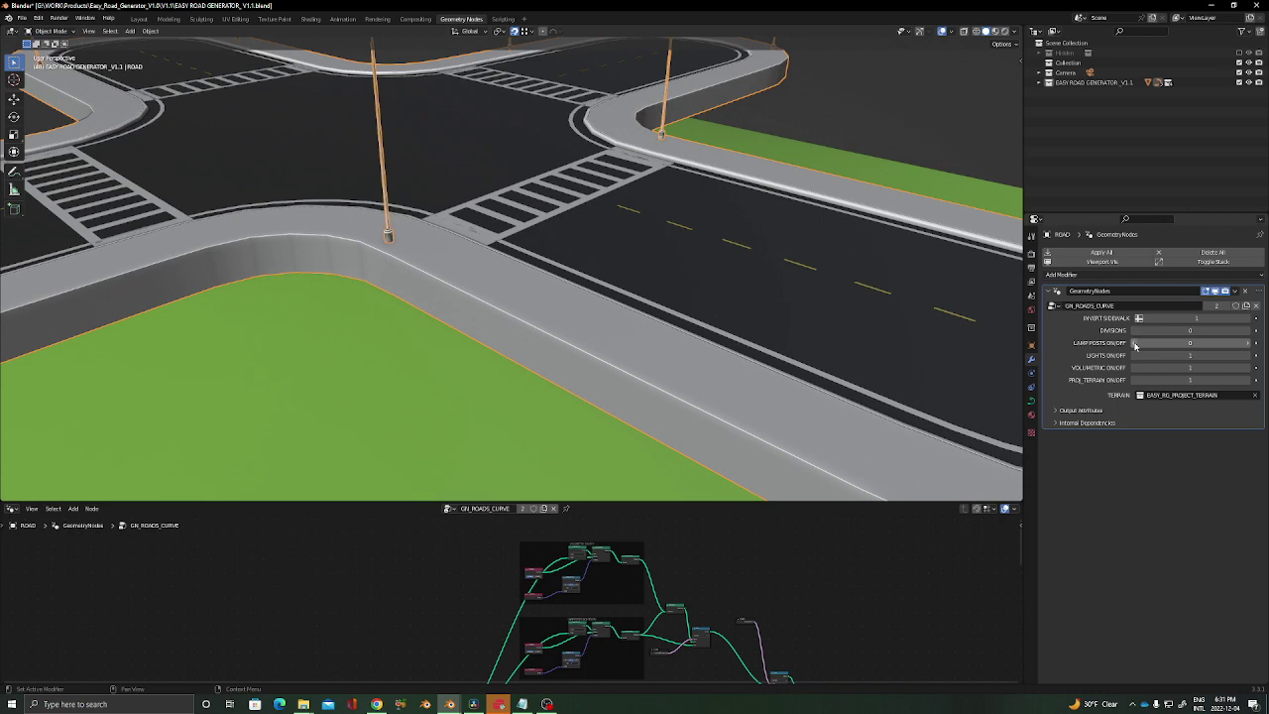
Step: Switch the viewport to Rendered shading to view the road with its lighting
{"action": "scroll", "coordinate": [729, 255], "scroll_direction": "down", "scroll_amount": 2}
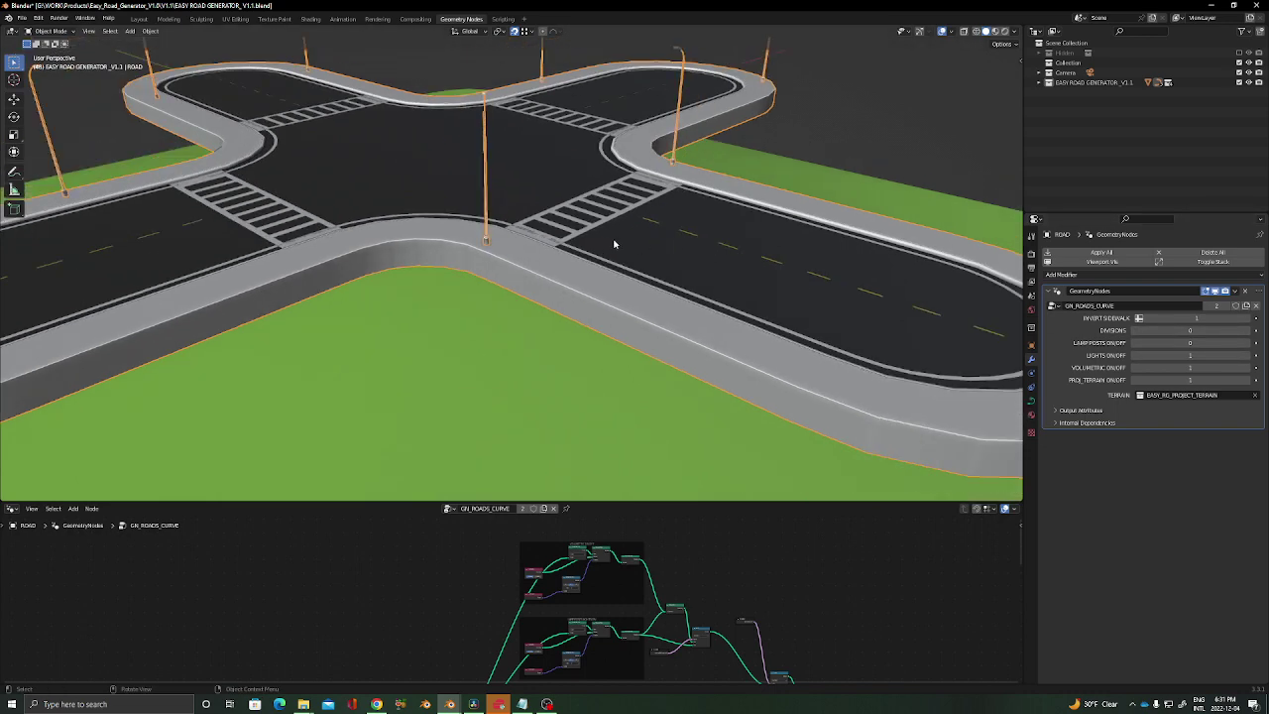
{"action": "key", "text": "z"}
{"action": "left_click", "coordinate": [680, 240]}
{"action": "key", "text": "z"}
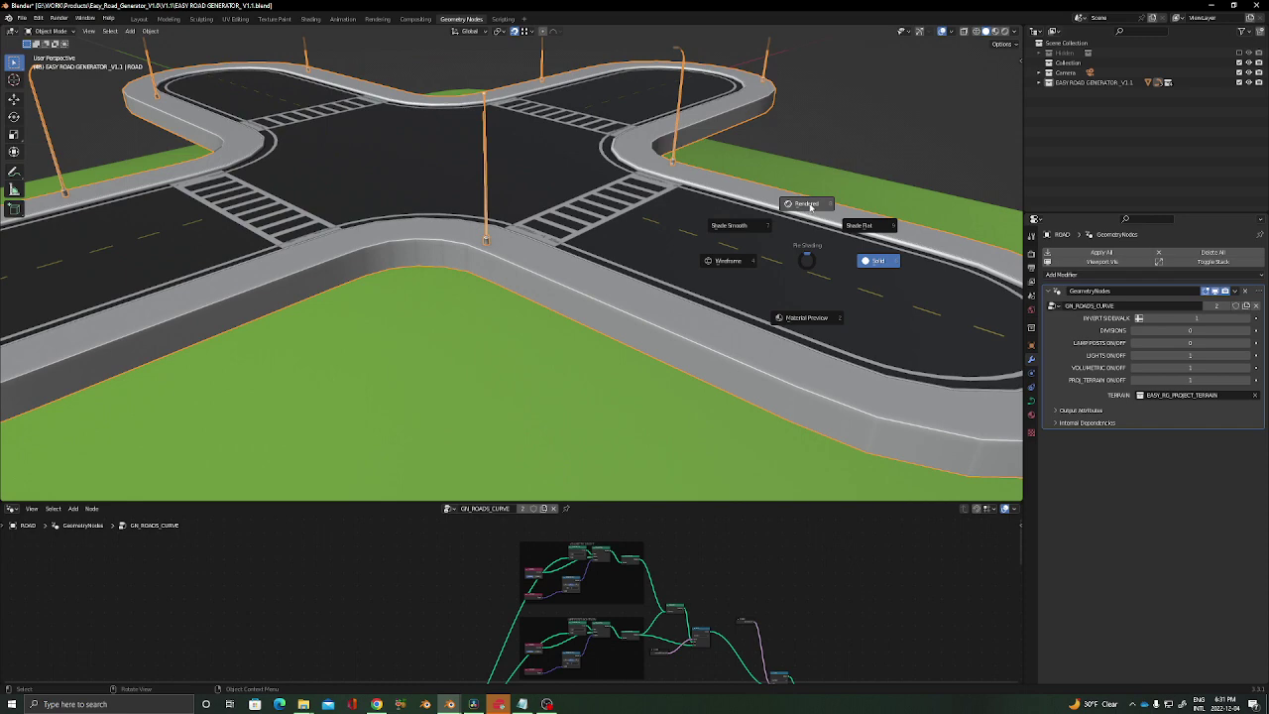
{"action": "left_click", "coordinate": [808, 204]}
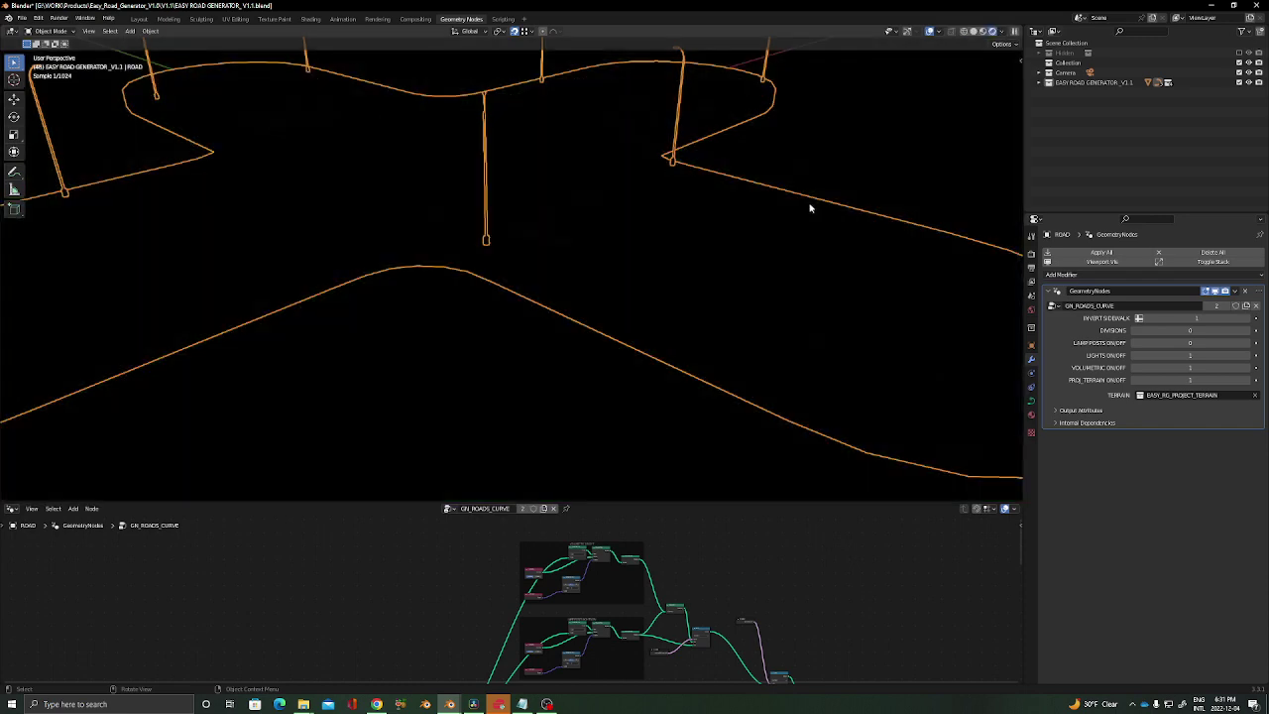
Step: Assign the existing world with the Sky Texture surface to the scene
{"action": "left_click", "coordinate": [1032, 309]}
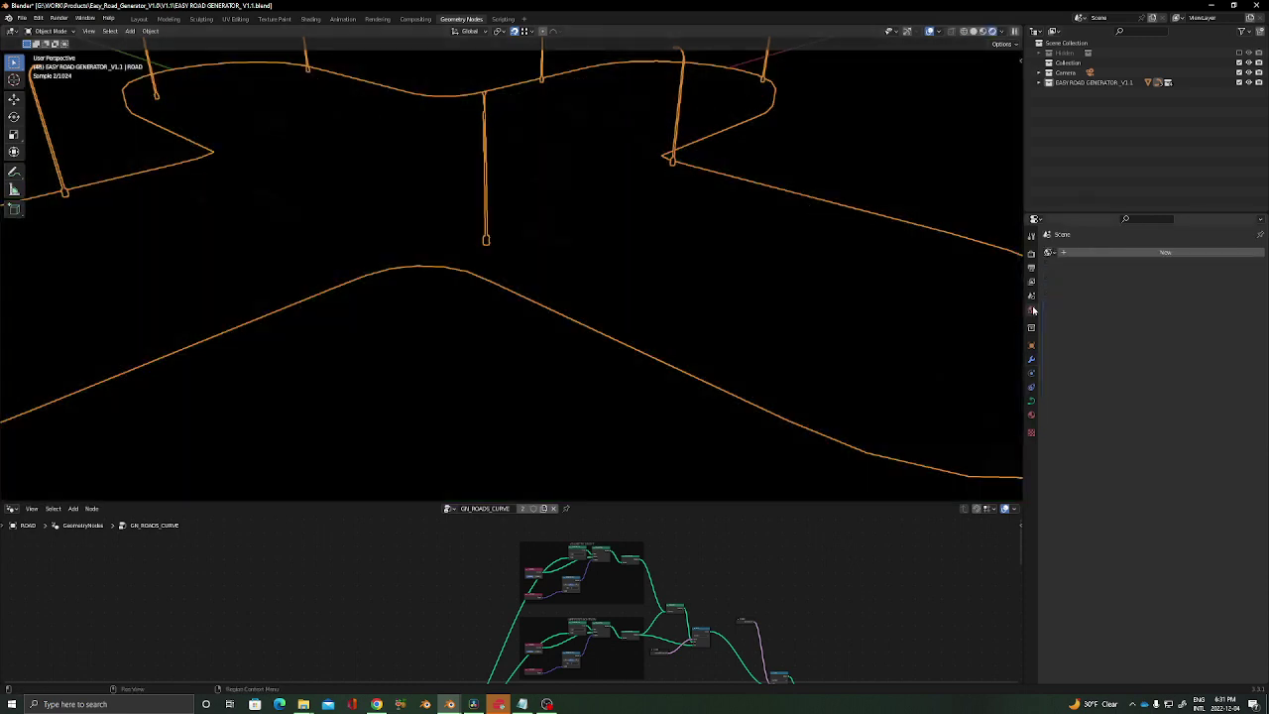
{"action": "left_click", "coordinate": [1050, 252]}
{"action": "left_click", "coordinate": [1106, 266]}
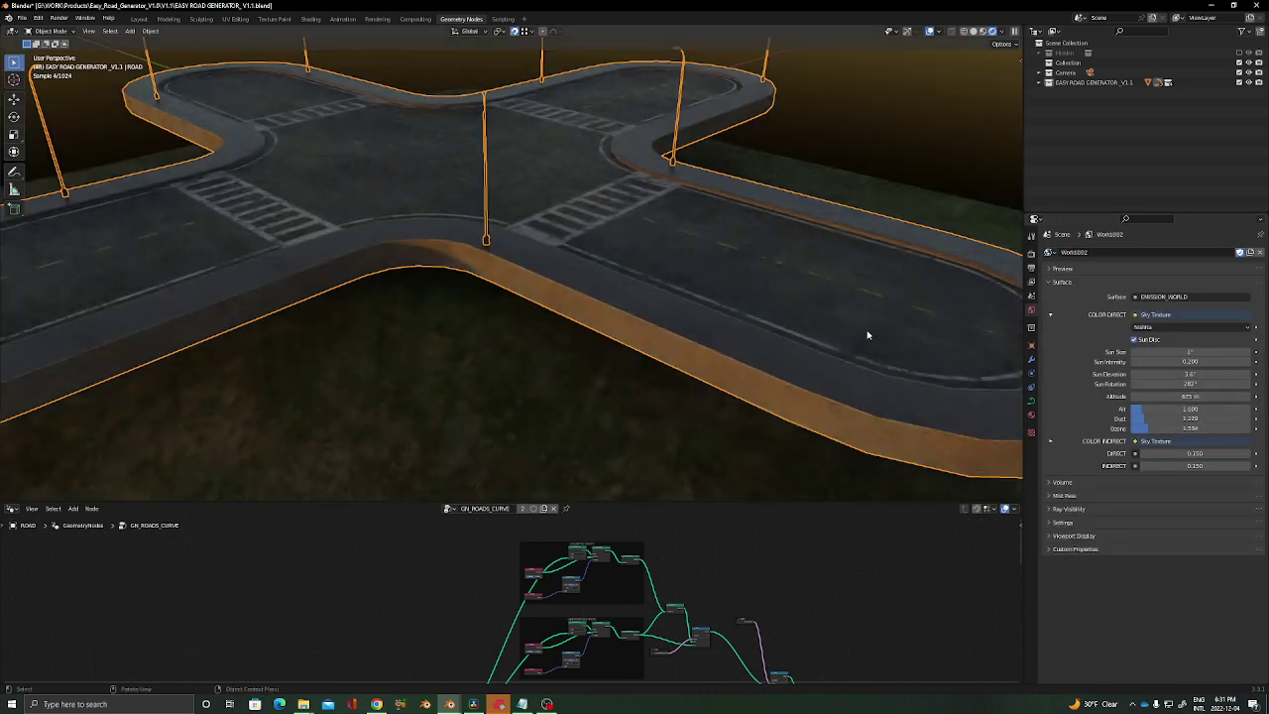
Step: Set the road's LIGHTS ON/OFF to 0 and hide the viewport overlays to preview the street lights
{"action": "left_click", "coordinate": [1032, 359]}
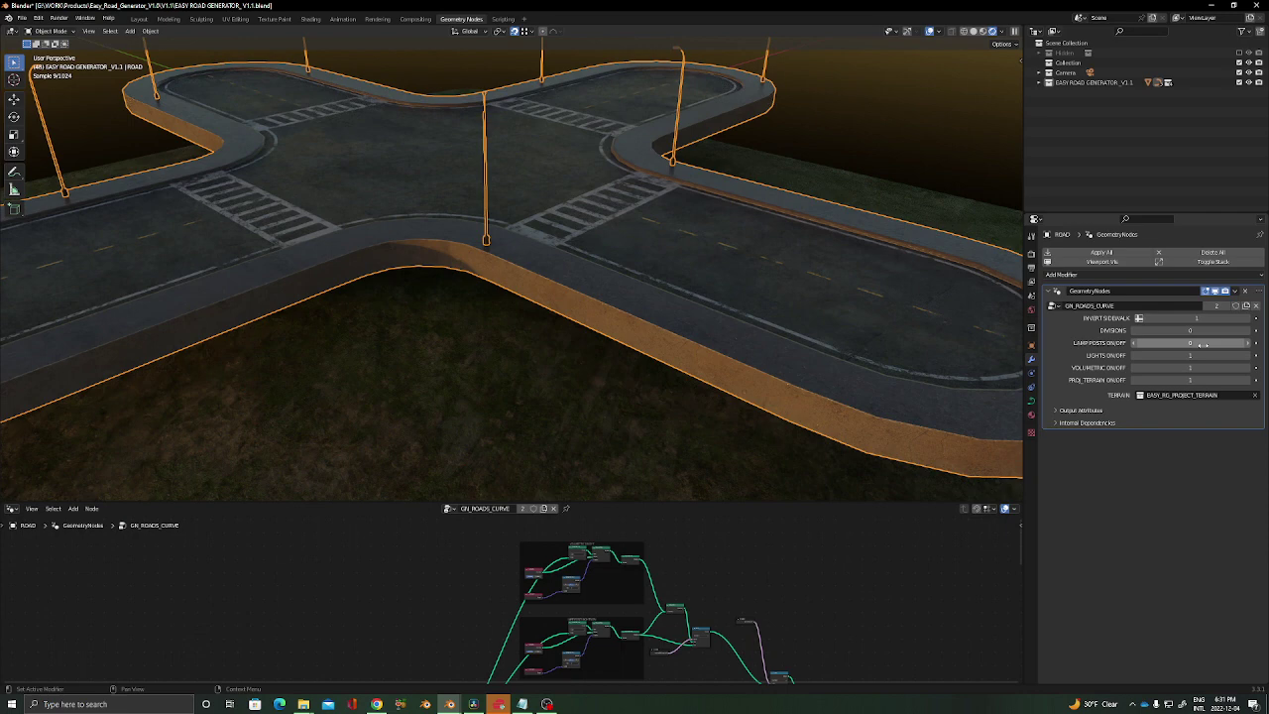
{"action": "left_click", "coordinate": [1135, 357]}
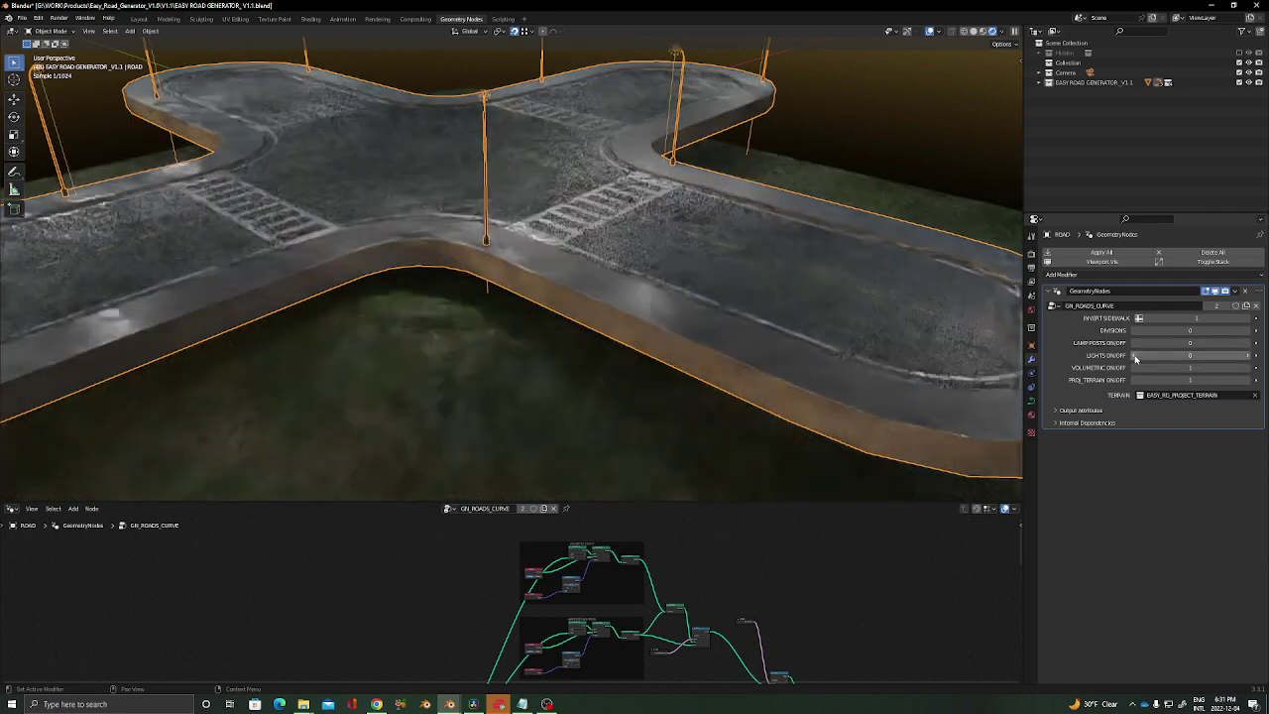
{"action": "left_click", "coordinate": [929, 32]}
{"action": "scroll", "coordinate": [610, 250], "scroll_direction": "down", "scroll_amount": 1}
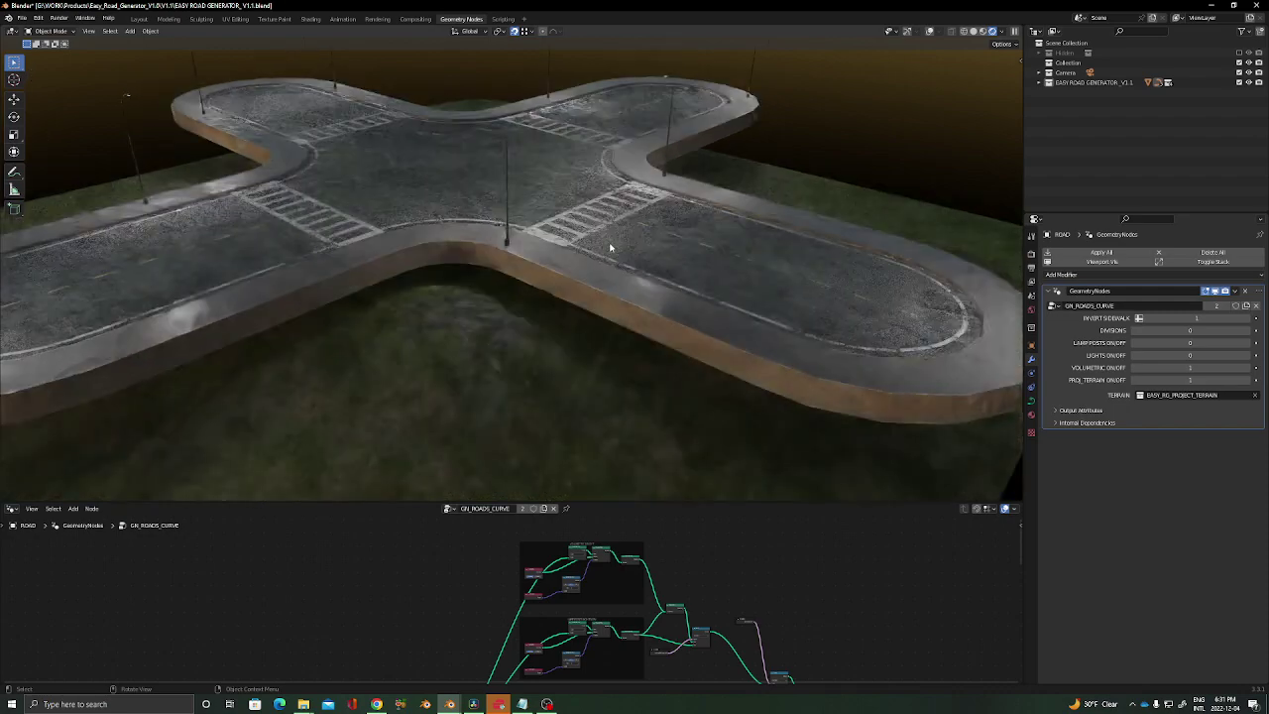
{"action": "scroll", "coordinate": [596, 238], "scroll_direction": "up", "scroll_amount": 1}
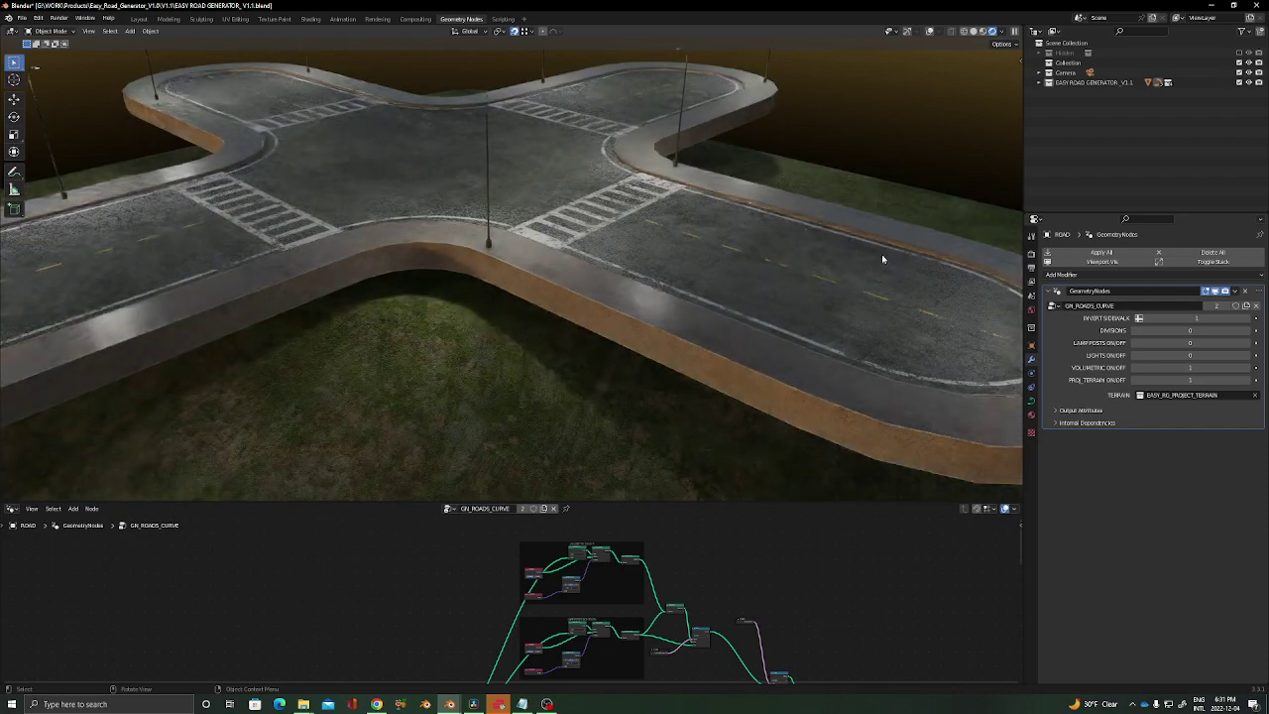
Step: Set the road's VOLUMETRIC ON/OFF to 0 and inspect the light cones around the lamp posts
{"action": "left_click", "coordinate": [1136, 371]}
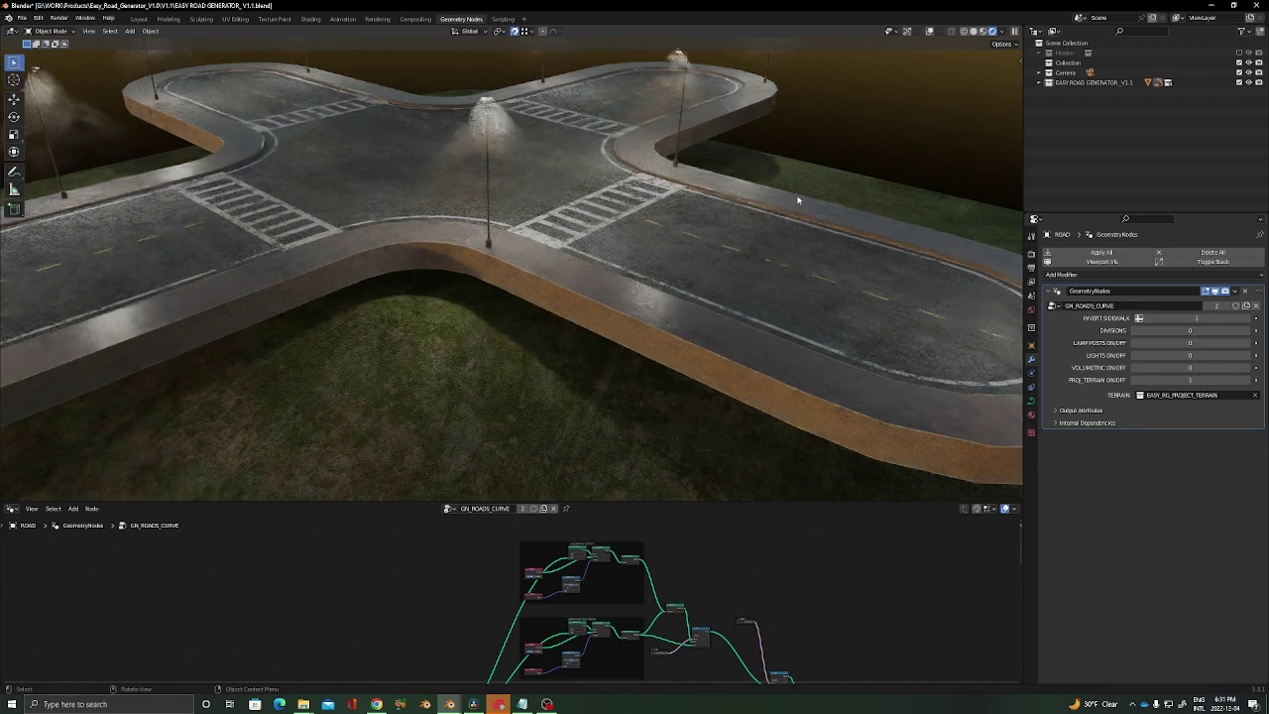
{"action": "mouse_move", "coordinate": [822, 204]}
{"action": "middle_mouse_down"}
{"action": "mouse_move", "coordinate": [756, 212]}
{"action": "mouse_move", "coordinate": [841, 213]}
{"action": "middle_mouse_up"}
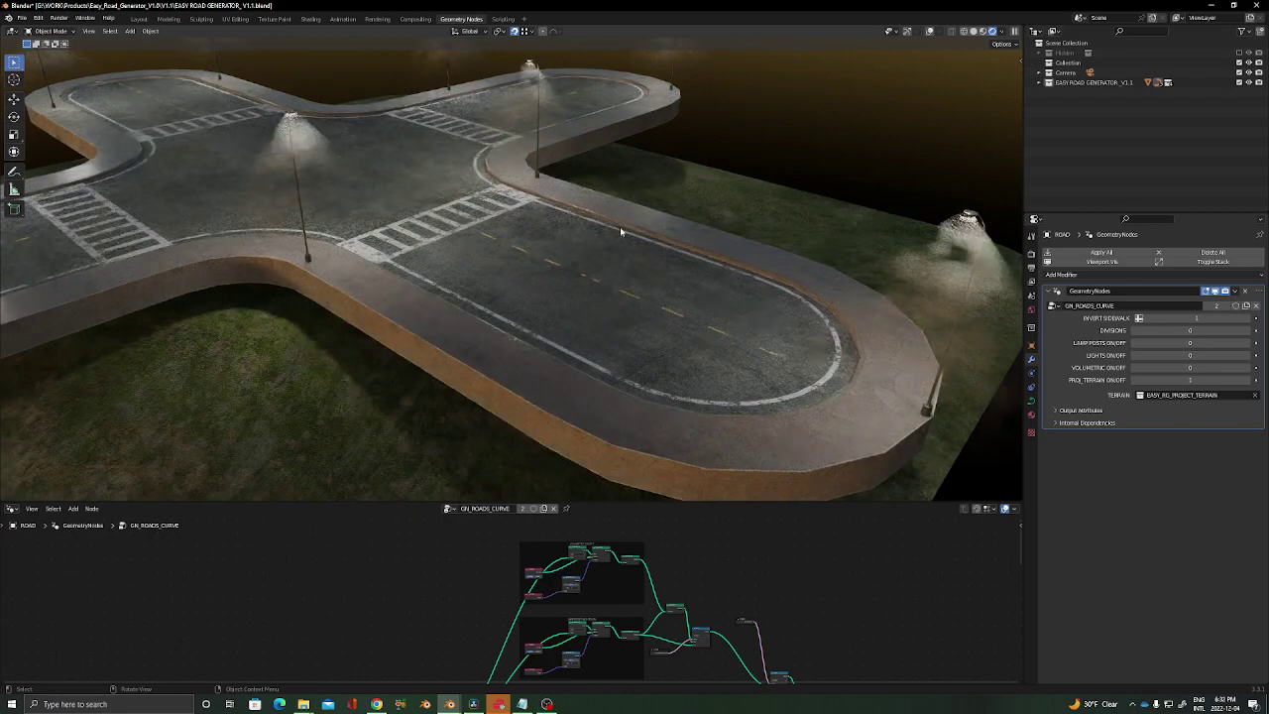
{"action": "middle_click_drag", "start_coordinate": [332, 148], "coordinate": [350, 206], "text": "shift"}
{"action": "scroll", "coordinate": [349, 202], "scroll_direction": "down", "scroll_amount": 4}
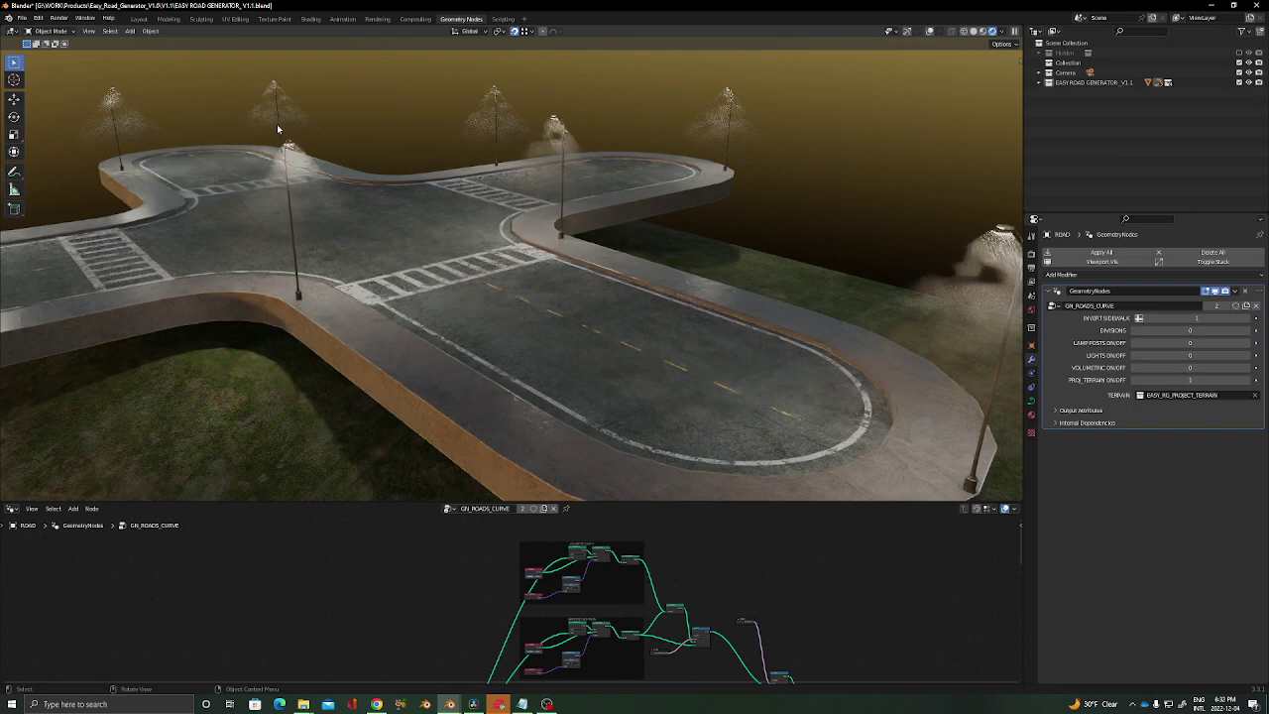
Step: Return the viewport to Solid shading and show the overlays again
{"action": "key", "text": "z"}
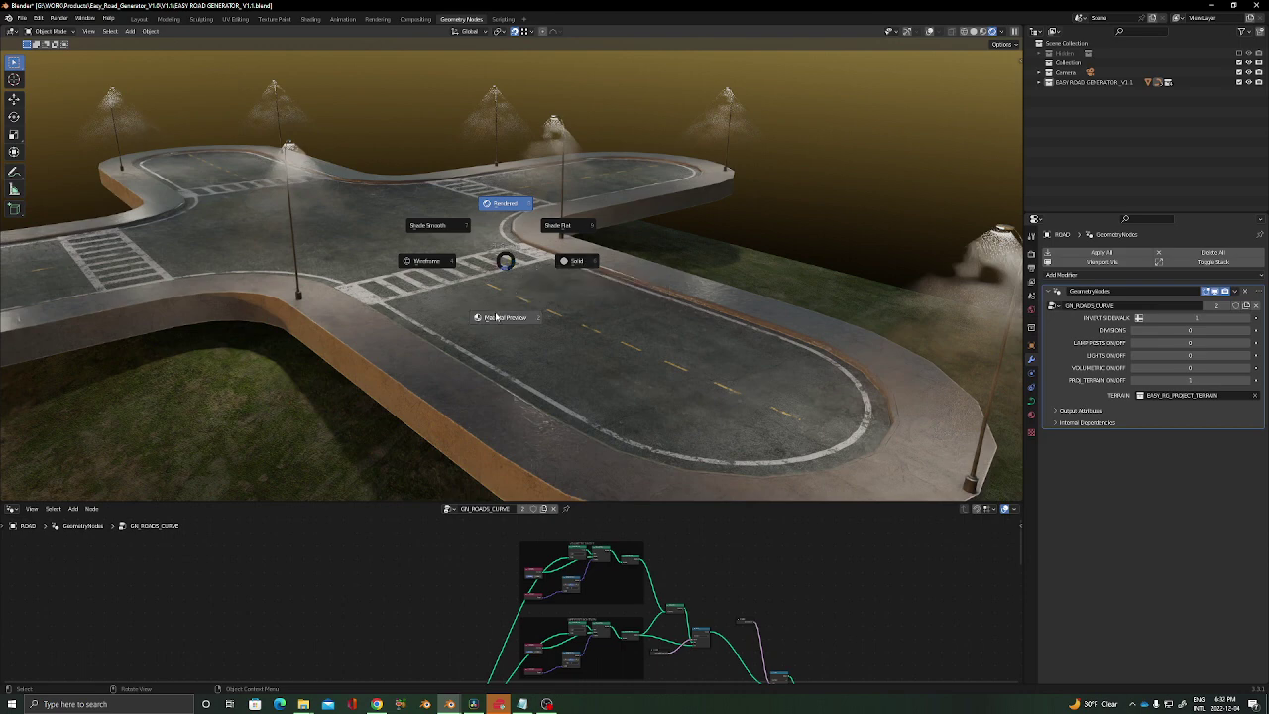
{"action": "left_click", "coordinate": [570, 268]}
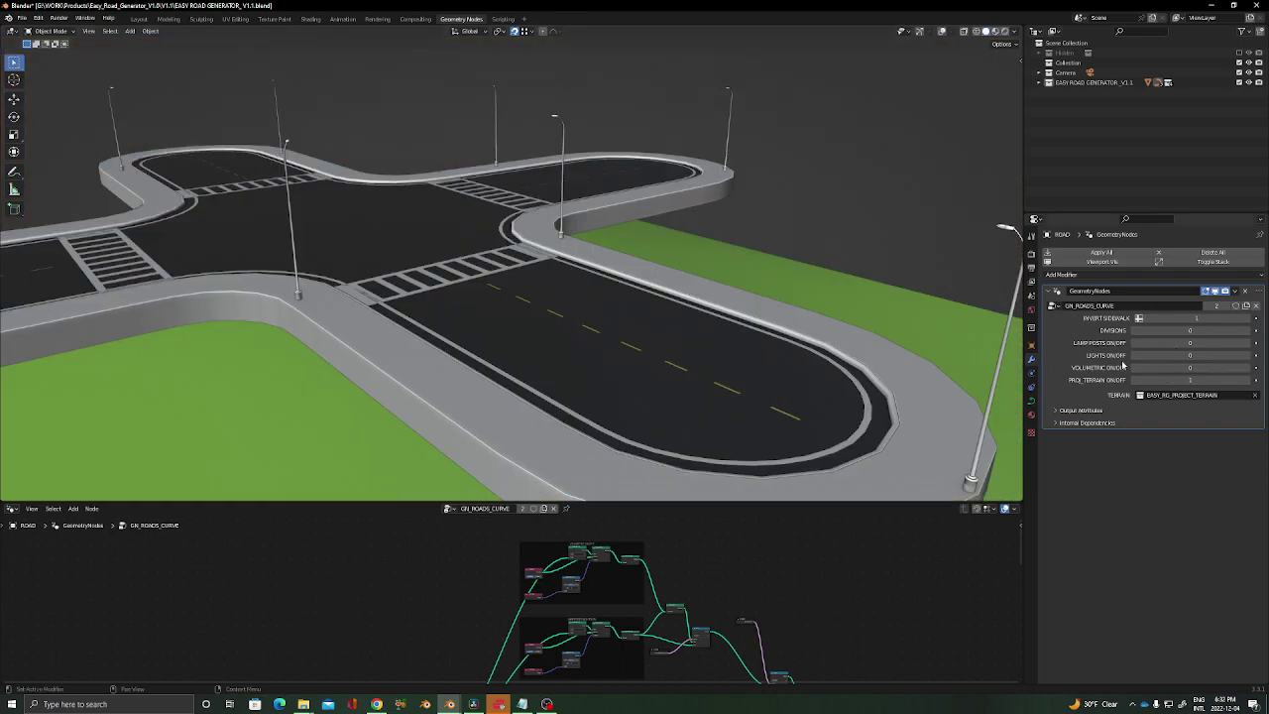
{"action": "left_click", "coordinate": [942, 32]}
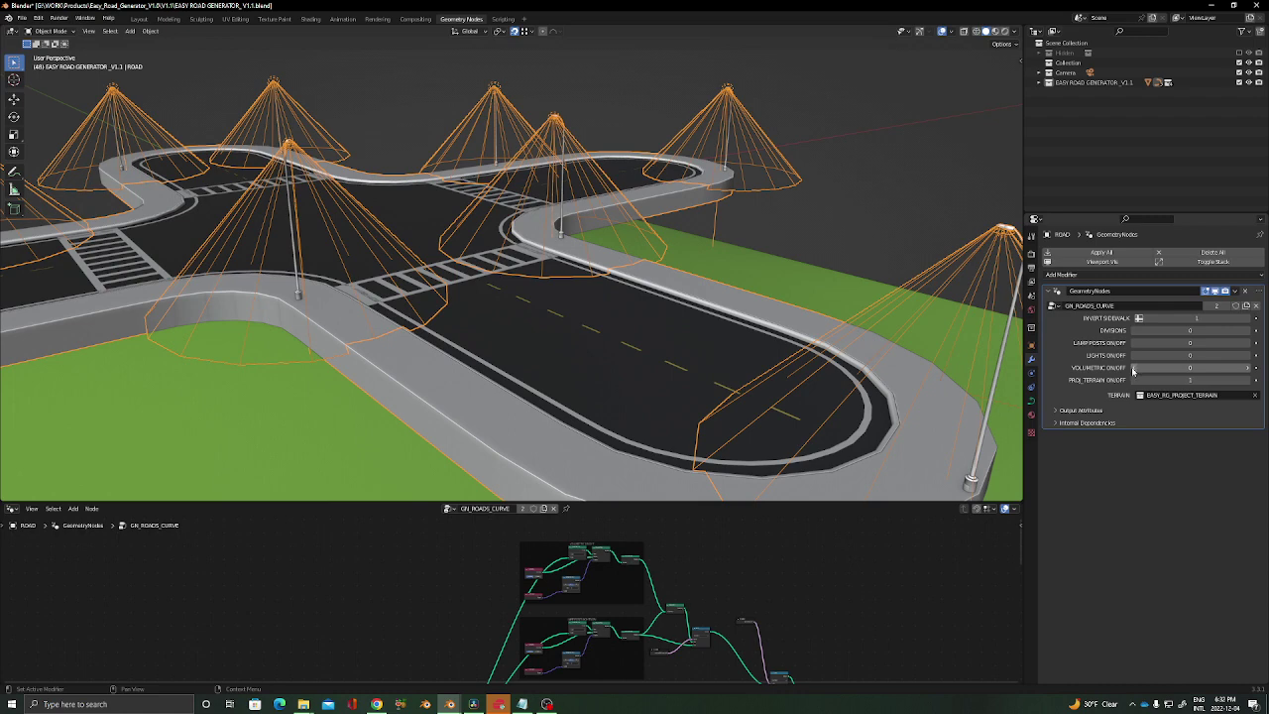
Step: Set the road's VOLUMETRIC ON/OFF and LIGHTS ON/OFF to 1
{"action": "left_click", "coordinate": [1133, 370]}
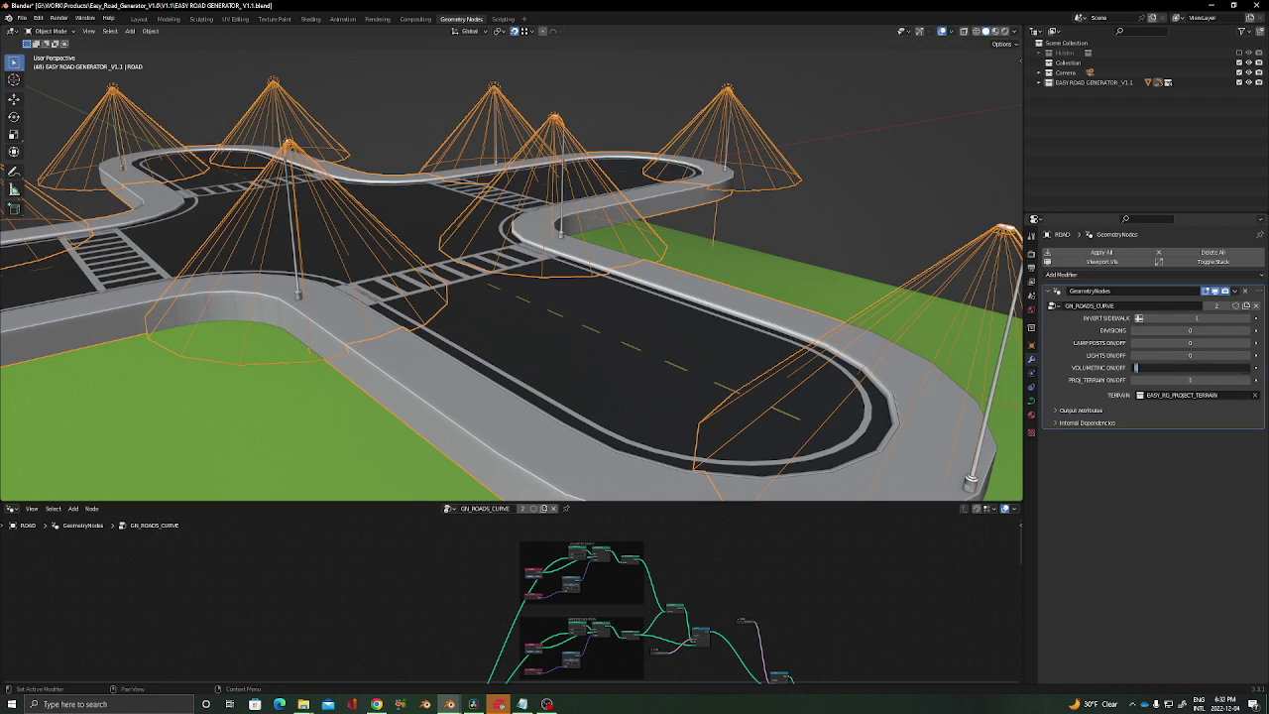
{"action": "type", "text": "1"}
{"action": "key", "text": "Return"}
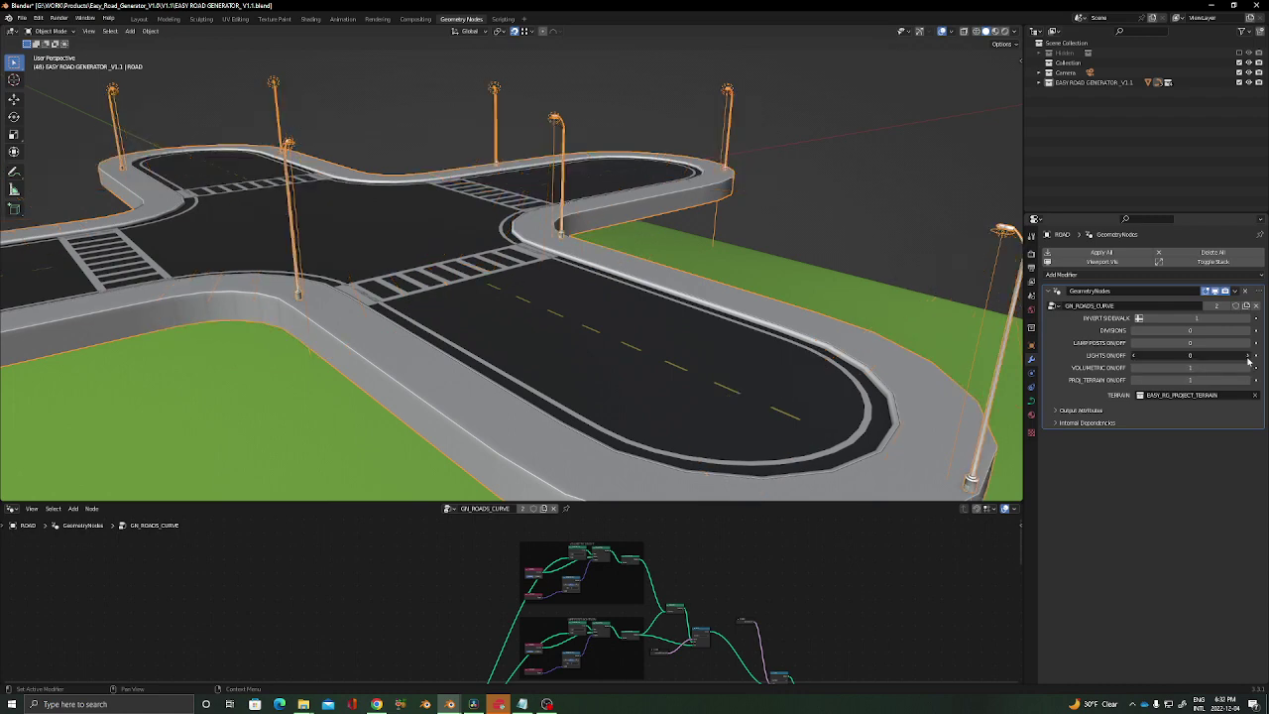
{"action": "scroll", "coordinate": [546, 208], "scroll_direction": "down", "scroll_amount": 5}
{"action": "middle_click_drag", "start_coordinate": [436, 224], "coordinate": [498, 244]}
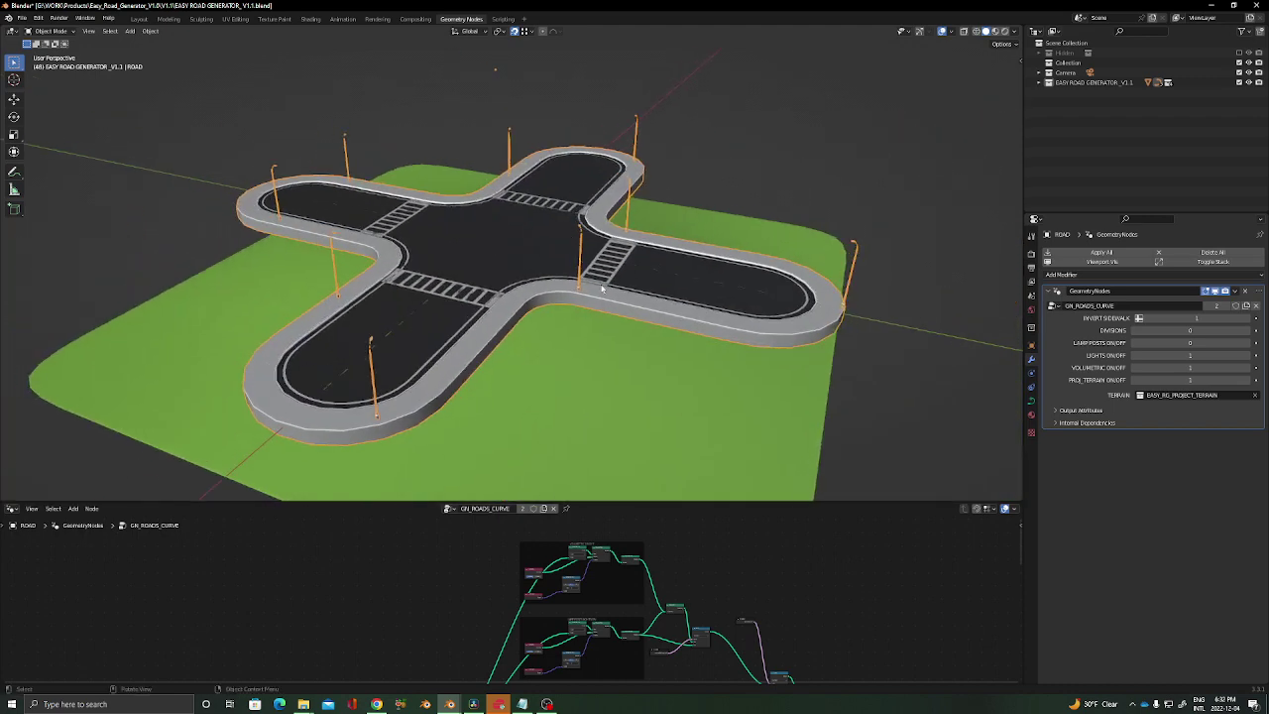
Step: In top view, enter Edit Mode on the road curve and extrude the end points of its right arm outward along Y
{"action": "scroll", "coordinate": [600, 288], "scroll_direction": "up", "scroll_amount": 4}
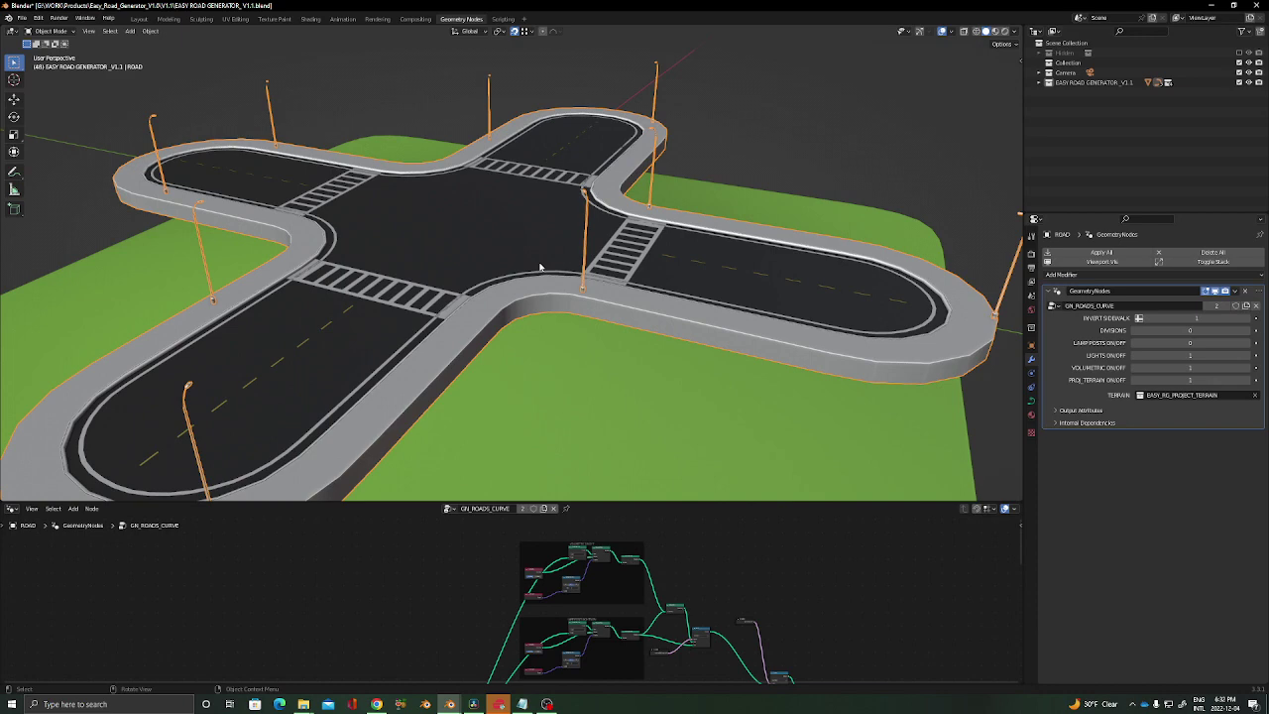
{"action": "middle_click_drag", "start_coordinate": [563, 226], "coordinate": [590, 235]}
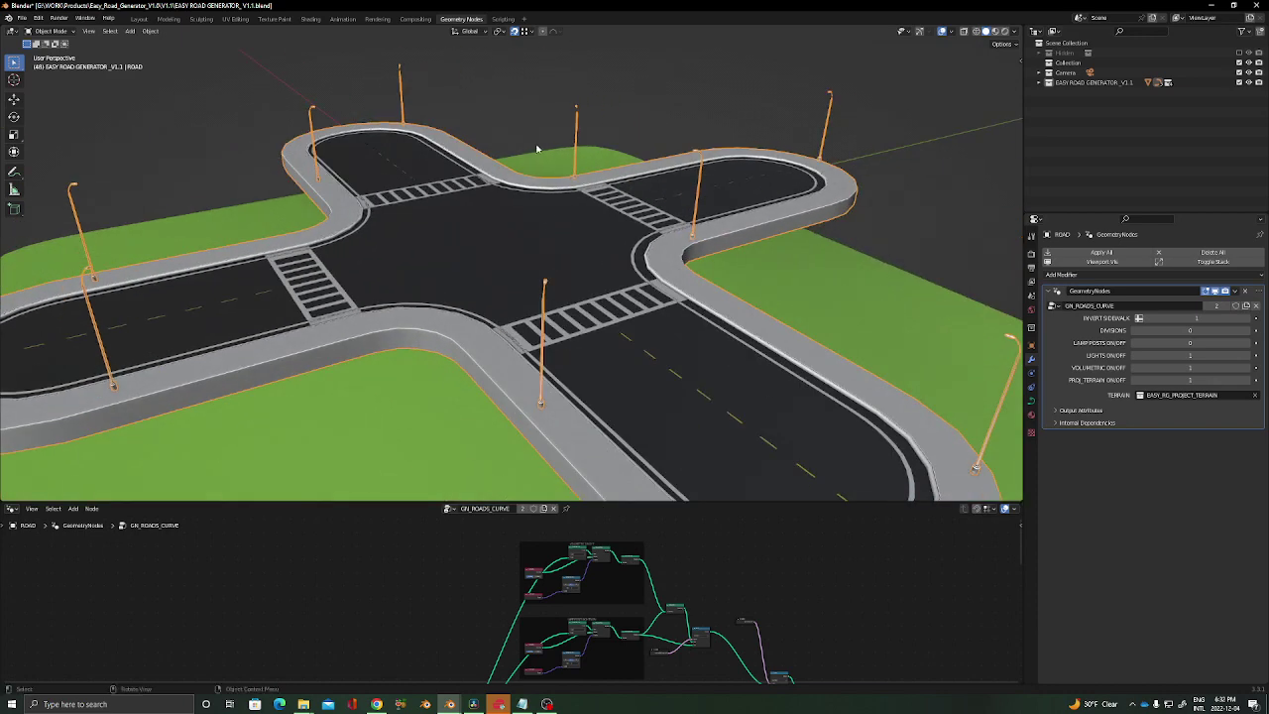
{"action": "scroll", "coordinate": [569, 248], "scroll_direction": "down", "scroll_amount": 4}
{"action": "middle_click_drag", "start_coordinate": [578, 255], "coordinate": [538, 322]}
{"action": "scroll", "coordinate": [573, 291], "scroll_direction": "down", "scroll_amount": 4}
{"action": "middle_click_drag", "start_coordinate": [643, 301], "coordinate": [549, 308], "text": "shift"}
{"action": "key", "text": "Tab"}
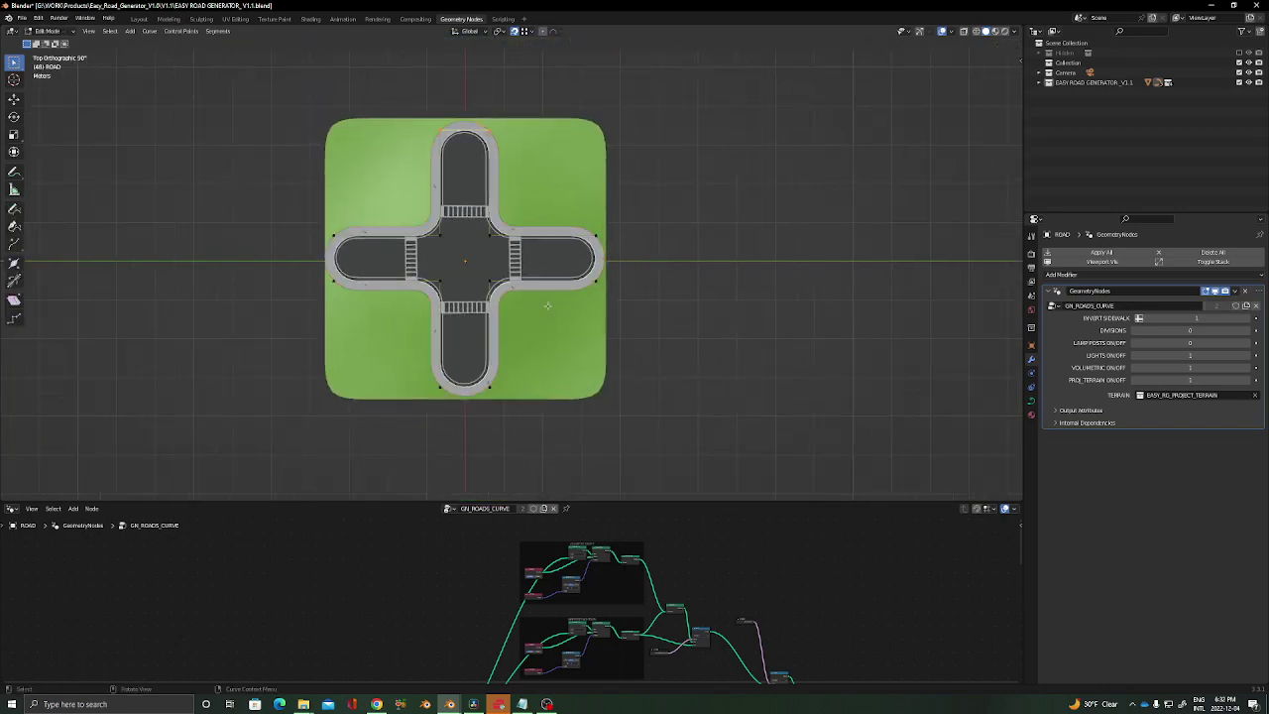
{"action": "middle_click_drag", "start_coordinate": [615, 283], "coordinate": [561, 304], "text": "shift"}
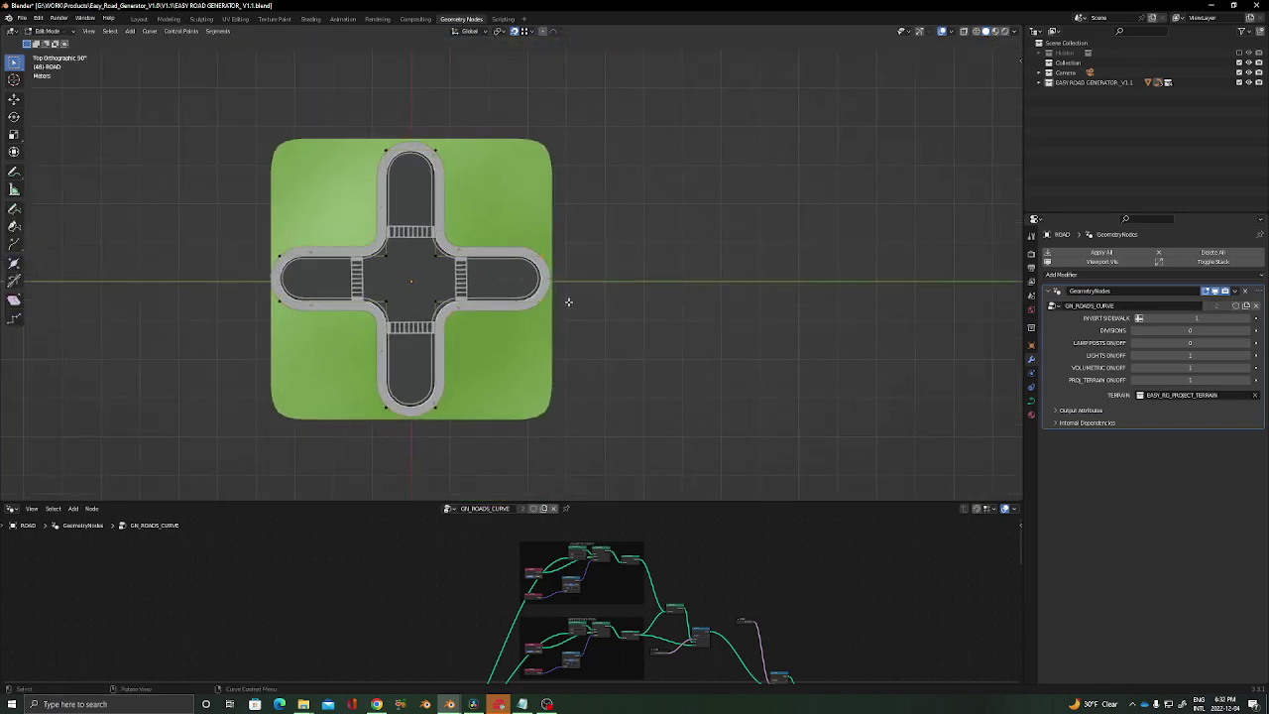
{"action": "key", "text": "e"}
{"action": "key", "text": "y"}
{"action": "left_click", "coordinate": [613, 303]}
Step: Extrude the upper two points of the lengthened arm along X in two successive segments, turning the road upward
{"action": "left_click_drag", "start_coordinate": [626, 231], "coordinate": [513, 273]}
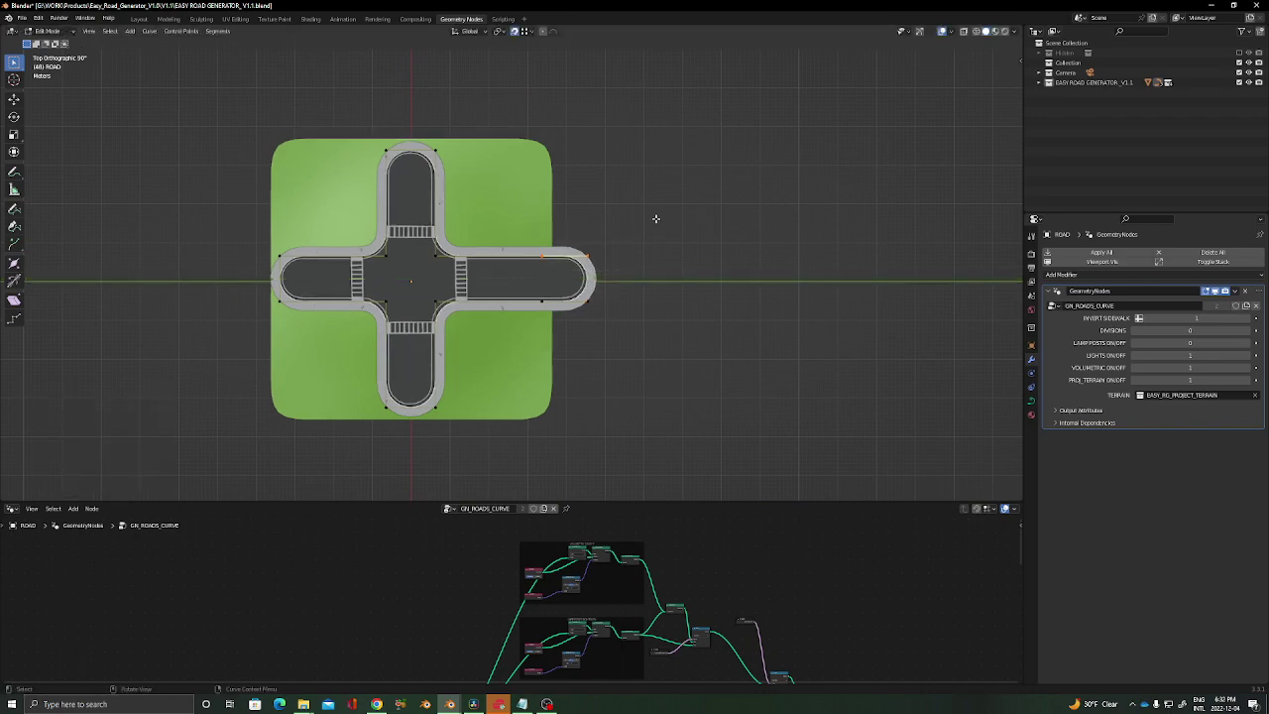
{"action": "key", "text": "e"}
{"action": "key", "text": "y"}
{"action": "key", "text": "x"}
{"action": "left_click", "coordinate": [647, 118]}
{"action": "left_click_drag", "start_coordinate": [638, 123], "coordinate": [531, 167]}
{"action": "key", "text": "e"}
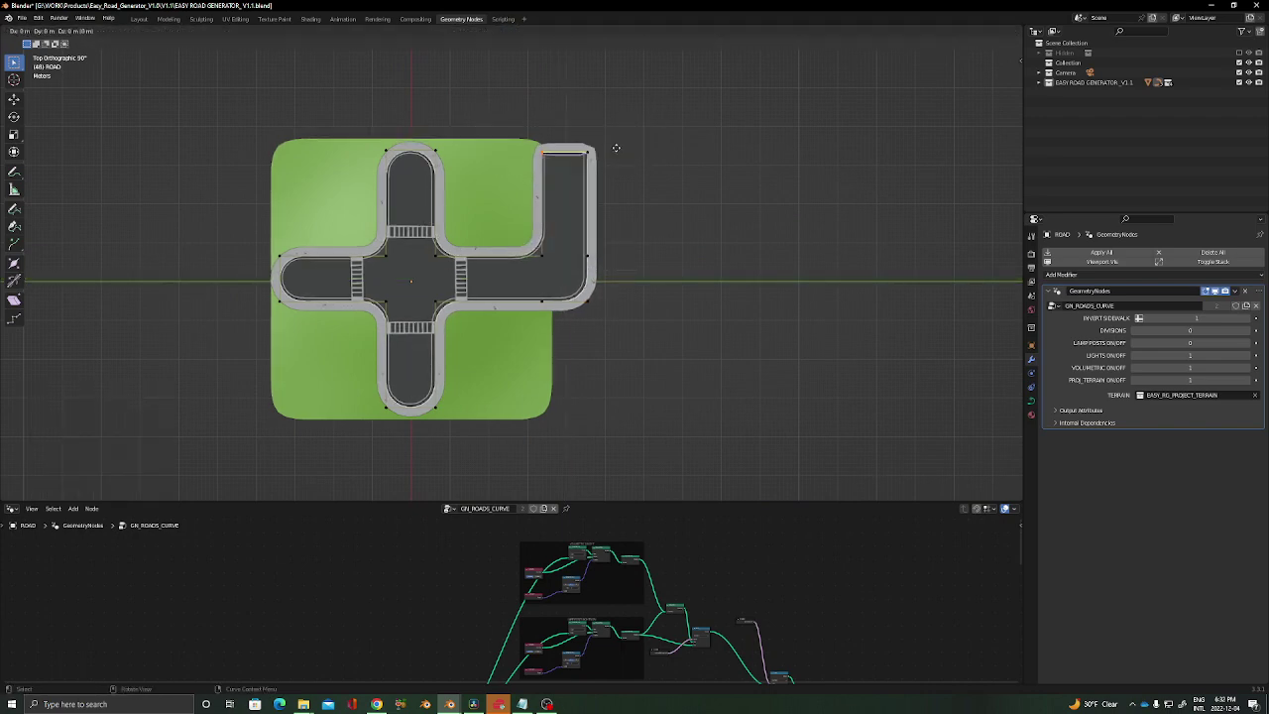
{"action": "left_click", "coordinate": [623, 89]}
Step: Extrude the side of the new segment along Y, away from the terrain, to form a second bend
{"action": "key", "text": "e"}
{"action": "key", "text": "y"}
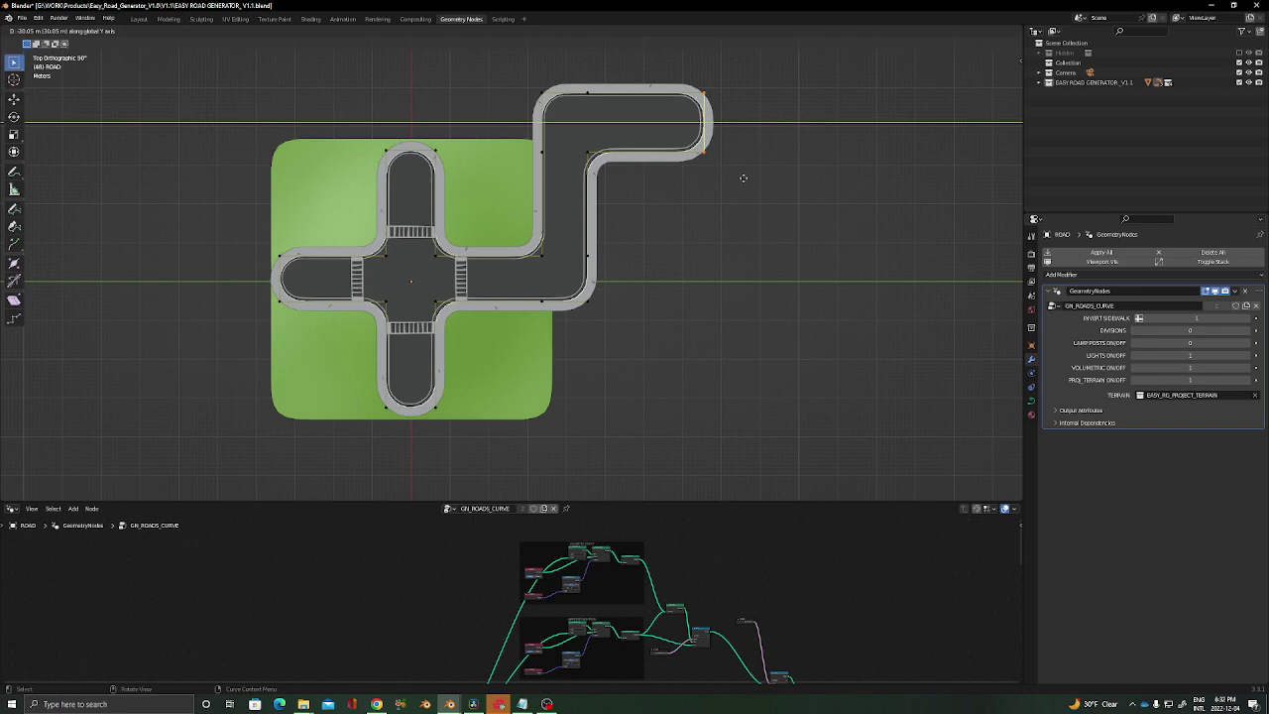
{"action": "left_click", "coordinate": [783, 185]}
Step: Narrow the outermost road section by moving its upper points about 4 m inward along X, then return to Object Mode
{"action": "left_click_drag", "start_coordinate": [814, 56], "coordinate": [539, 123]}
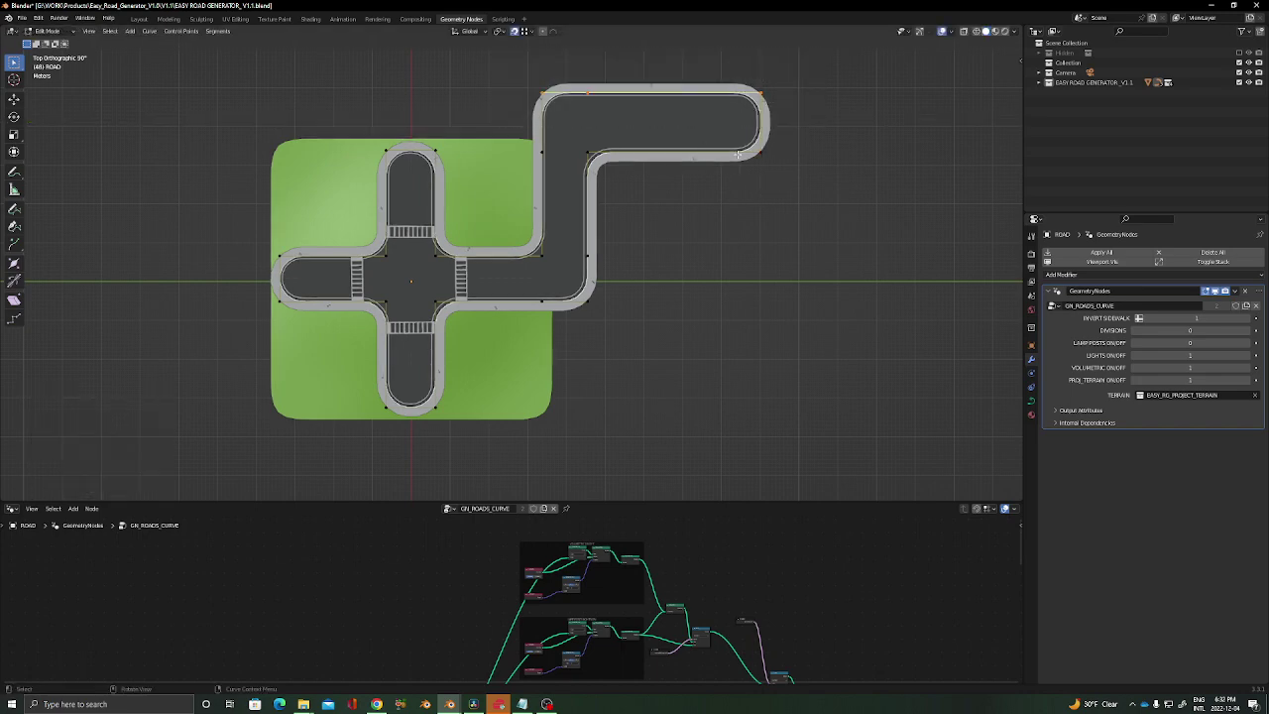
{"action": "key", "text": "g"}
{"action": "key", "text": "y"}
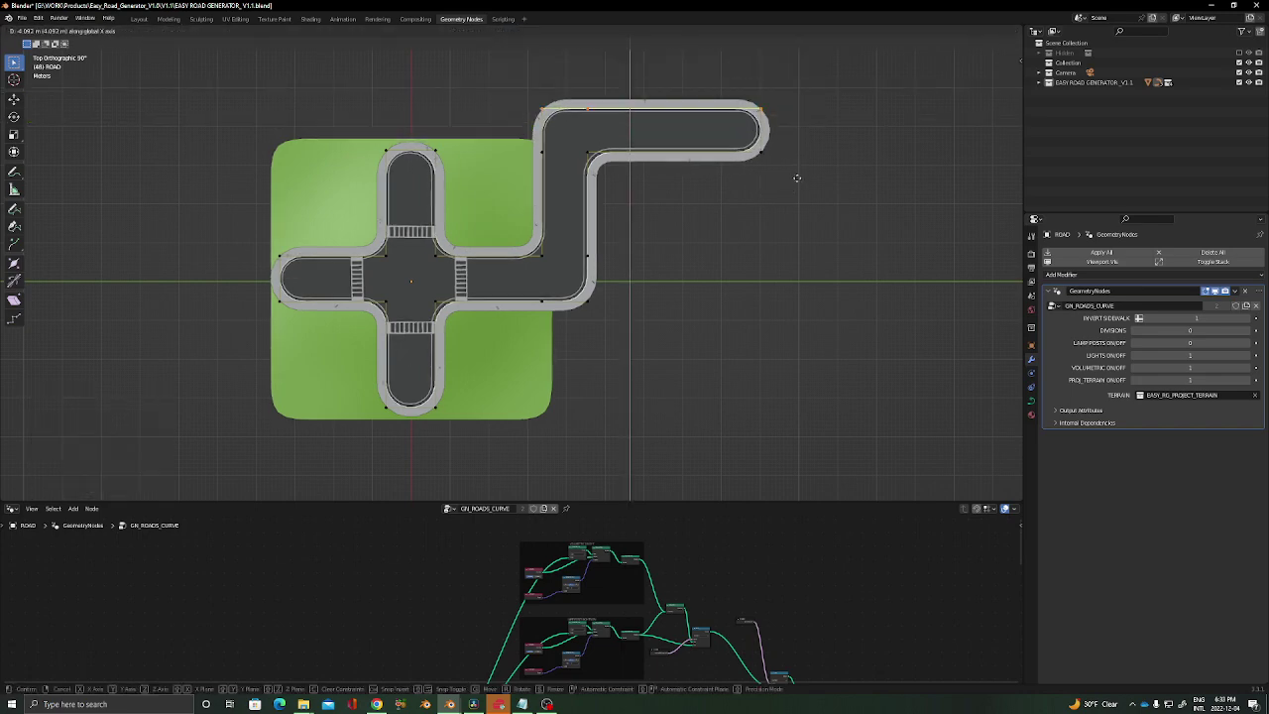
{"action": "left_click", "coordinate": [796, 176]}
{"action": "key", "text": "Tab"}
{"action": "middle_click_drag", "start_coordinate": [643, 245], "coordinate": [667, 283]}
{"action": "scroll", "coordinate": [615, 193], "scroll_direction": "up", "scroll_amount": 5}
{"action": "scroll", "coordinate": [689, 266], "scroll_direction": "down", "scroll_amount": 5}
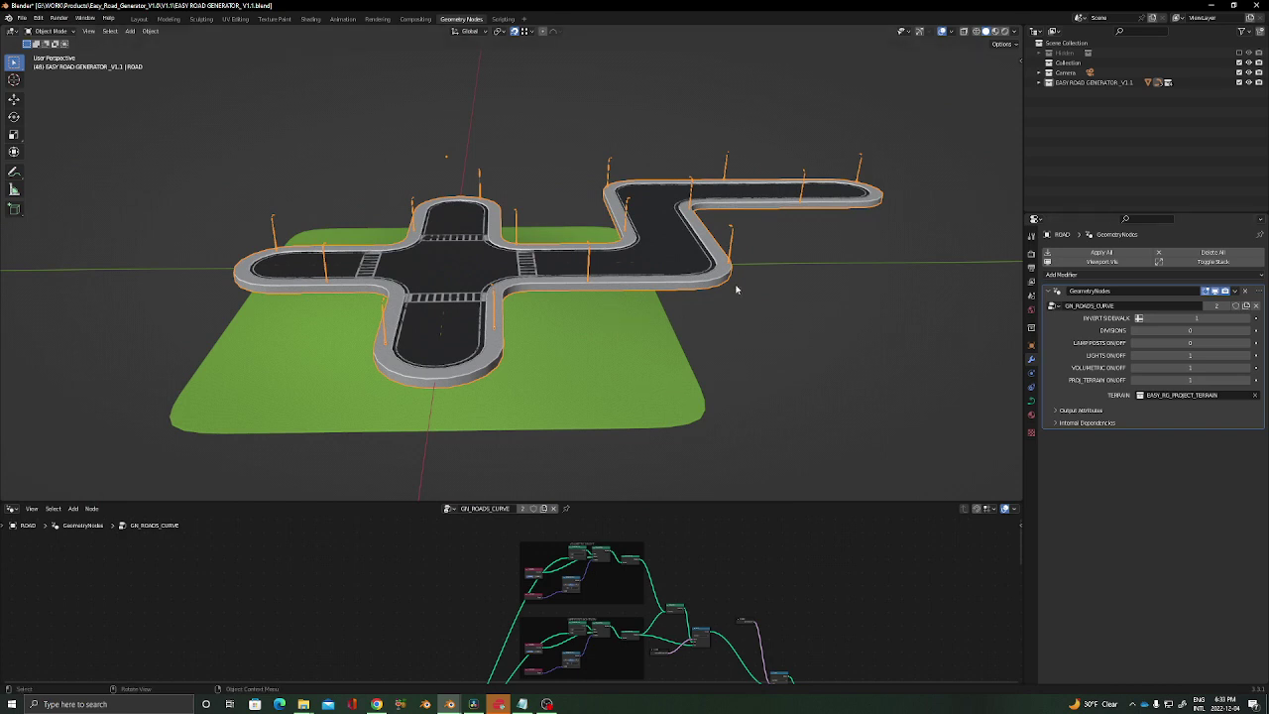
Step: Enter Edit Mode on the road curve and raise the first bend's corner points about 5 m along Z
{"action": "key", "text": "Tab"}
{"action": "left_click_drag", "start_coordinate": [773, 232], "coordinate": [631, 302]}
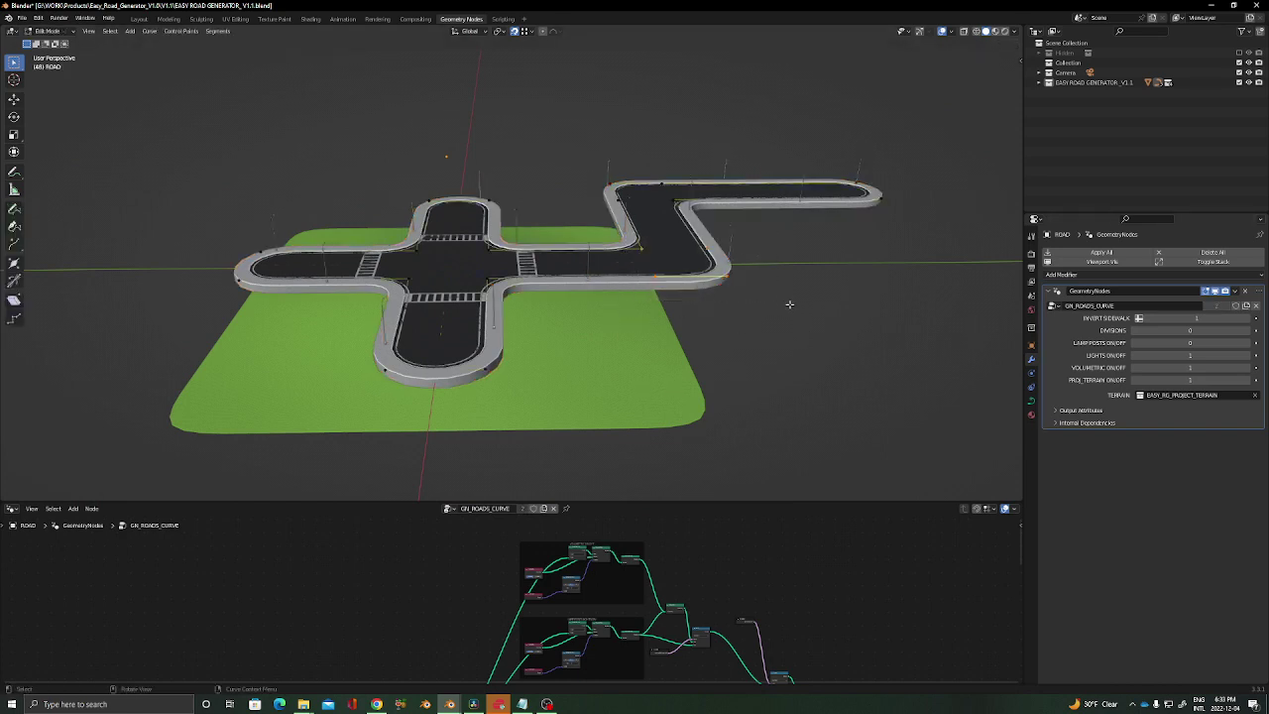
{"action": "key", "text": "g"}
{"action": "key", "text": "z"}
{"action": "left_click", "coordinate": [777, 279]}
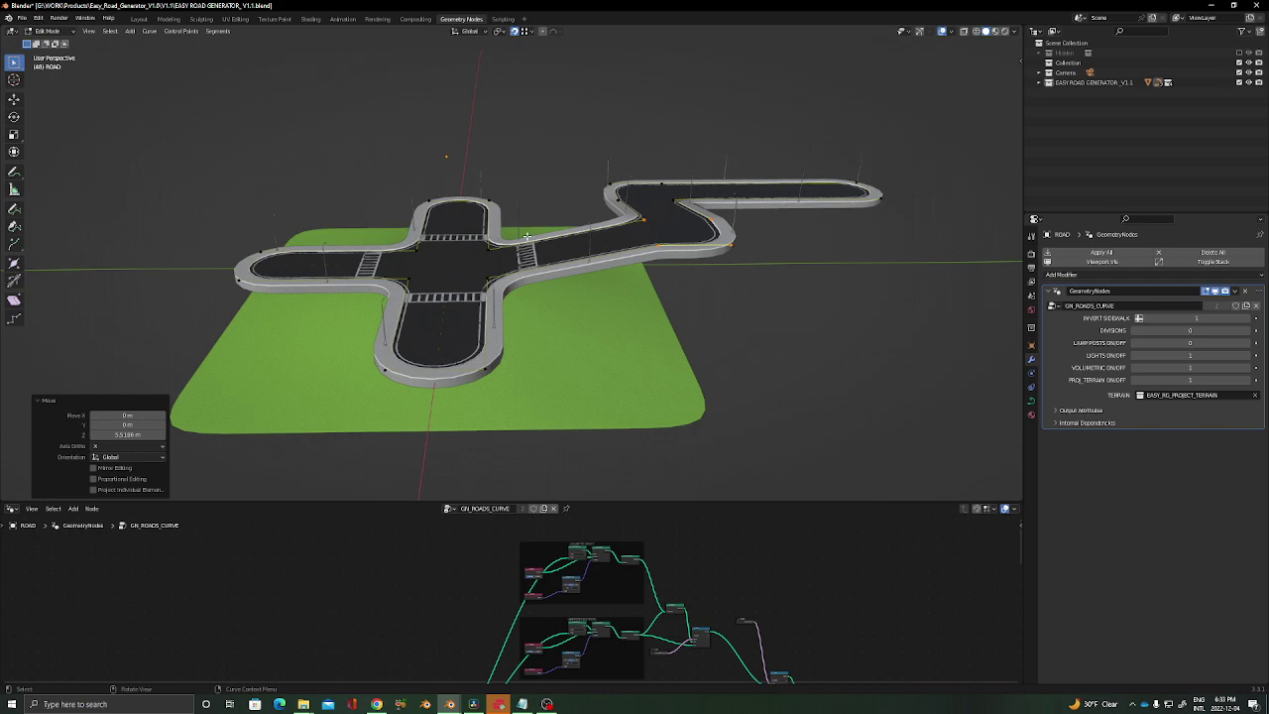
Step: Raise the four inner corner points of the intersection about 4.7 m along Z, then return to Object Mode
{"action": "left_click_drag", "start_coordinate": [526, 235], "coordinate": [386, 284]}
{"action": "key", "text": "g"}
{"action": "key", "text": "z"}
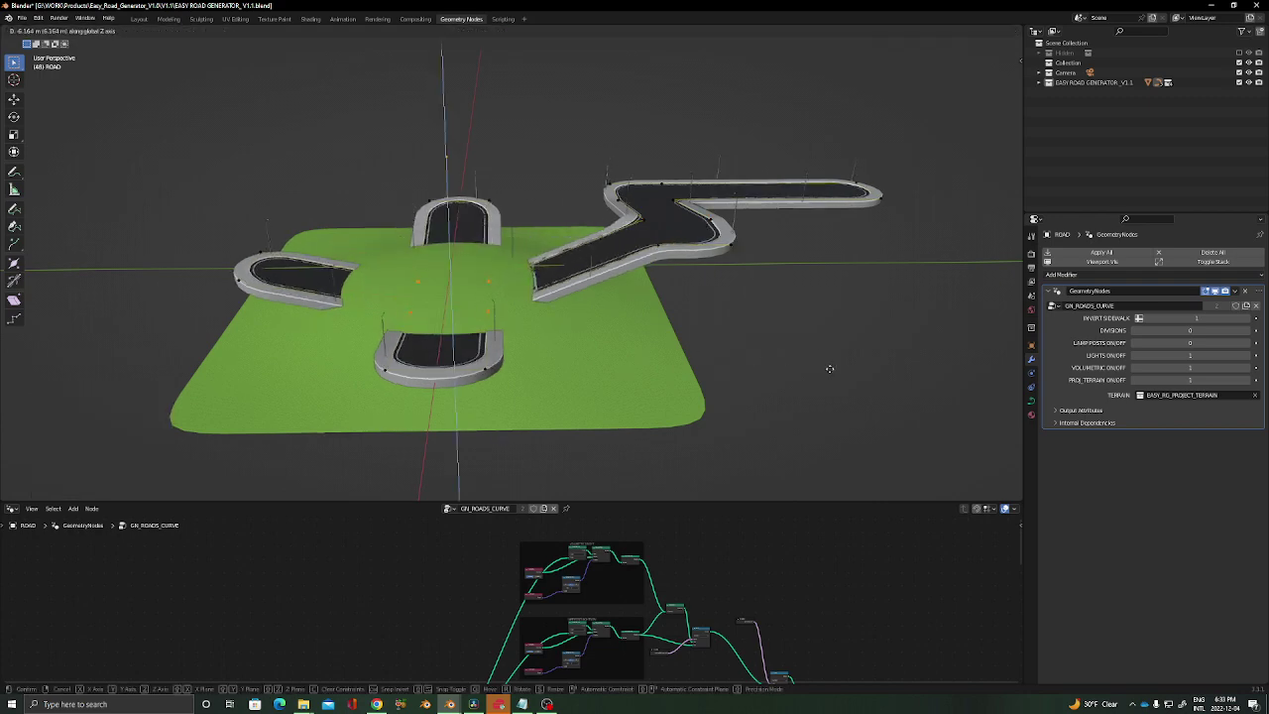
{"action": "left_click", "coordinate": [775, 301]}
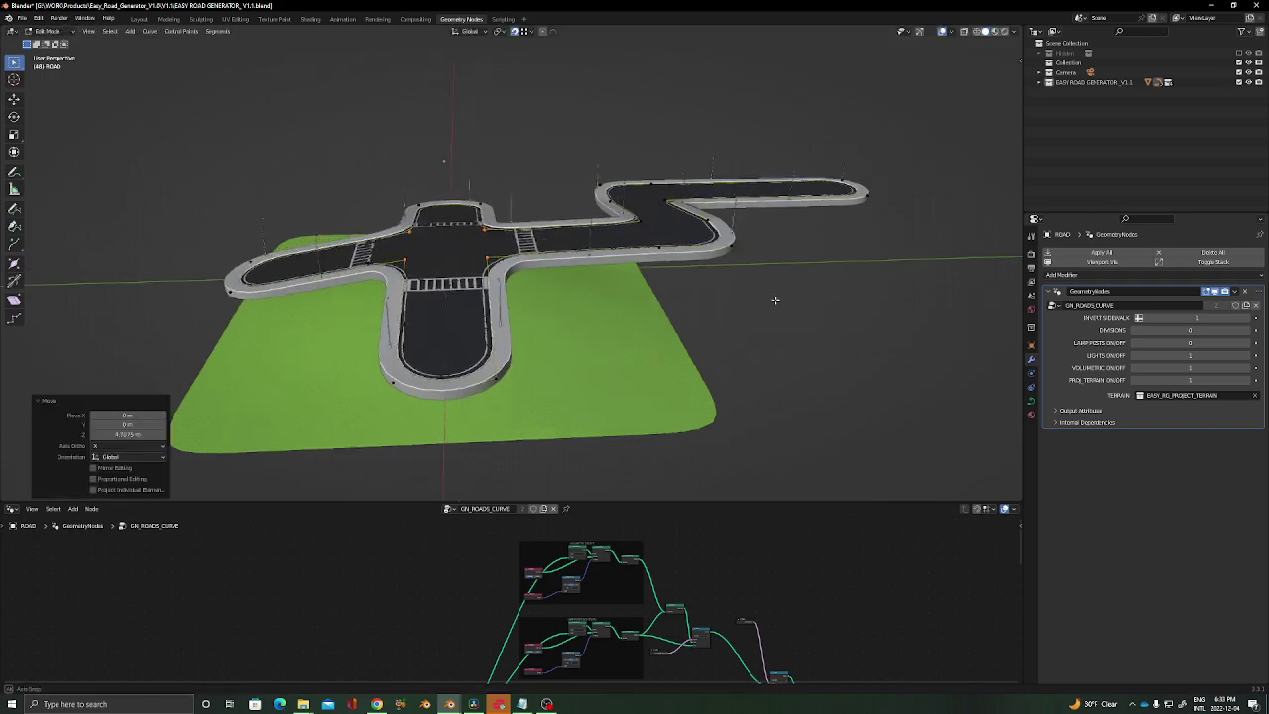
{"action": "scroll", "coordinate": [587, 281], "scroll_direction": "up", "scroll_amount": 5}
{"action": "middle_click_drag", "start_coordinate": [557, 291], "coordinate": [886, 237]}
{"action": "key", "text": "Tab"}
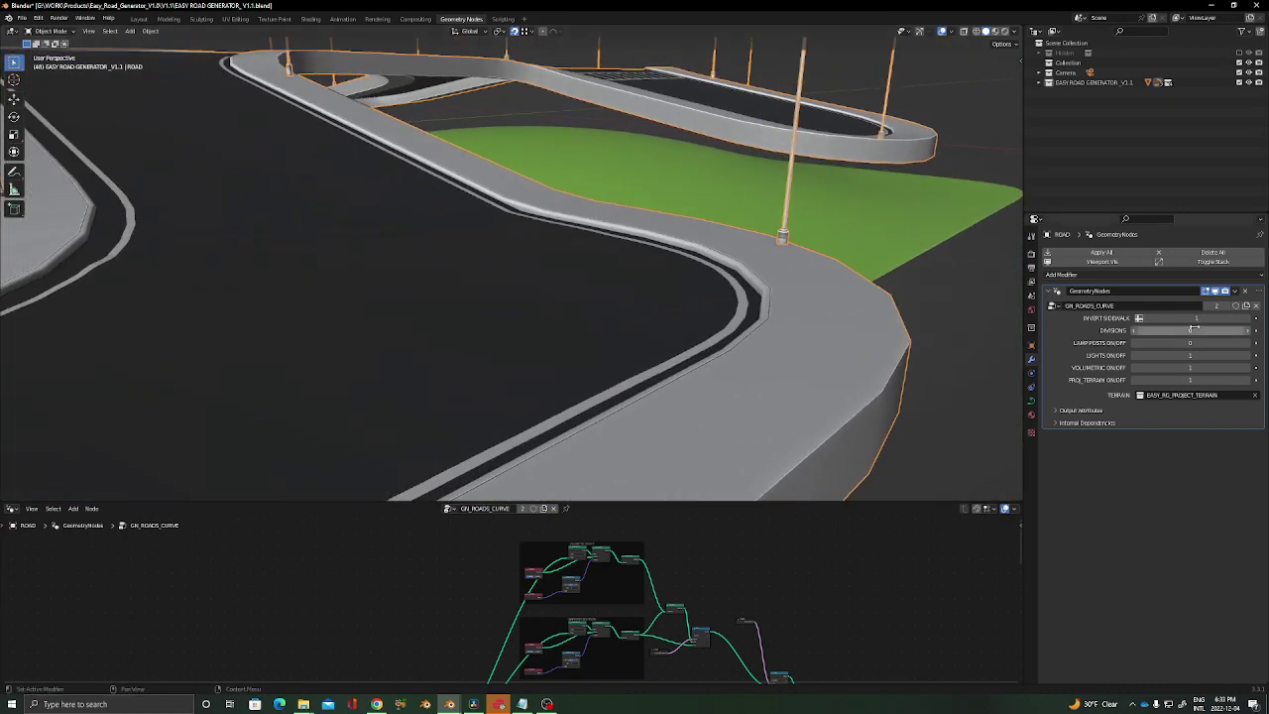
Step: Set the road's Divisions to 1 to show the sidewalk joints, then set it back to 0
{"action": "left_click", "coordinate": [1248, 332]}
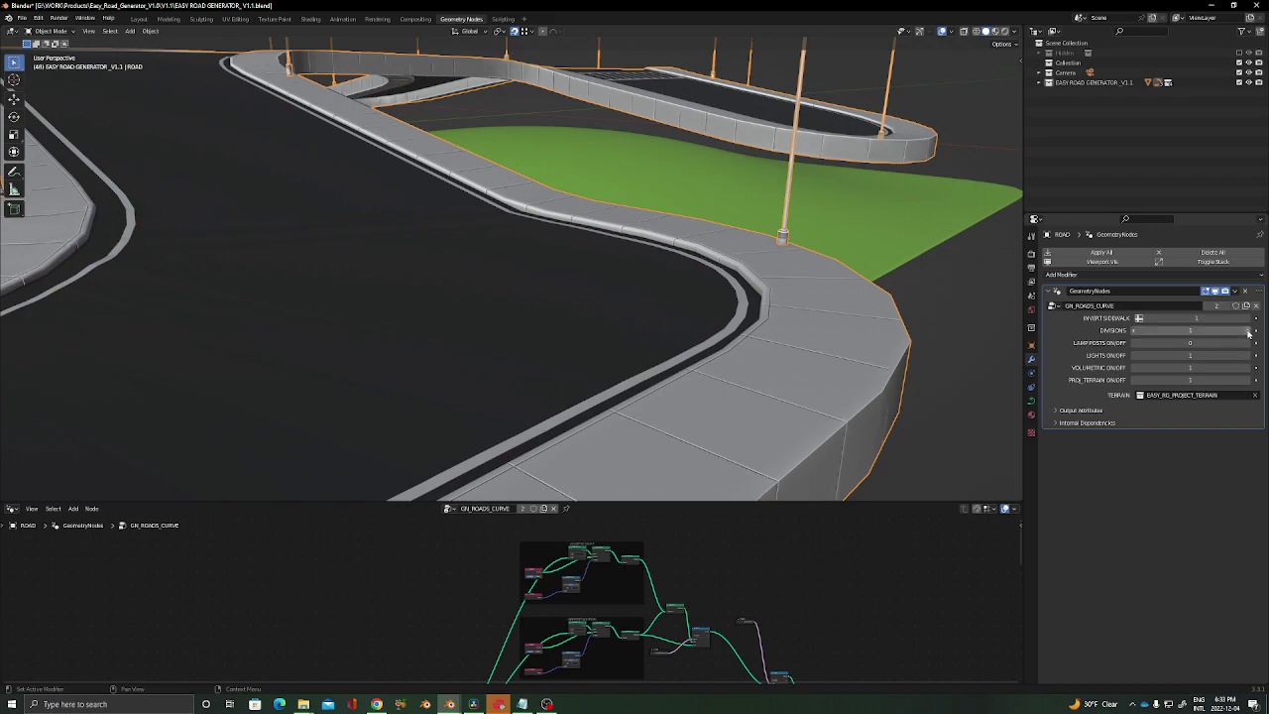
{"action": "middle_click_drag", "start_coordinate": [716, 207], "coordinate": [756, 204]}
{"action": "scroll", "coordinate": [626, 176], "scroll_direction": "up", "scroll_amount": 6}
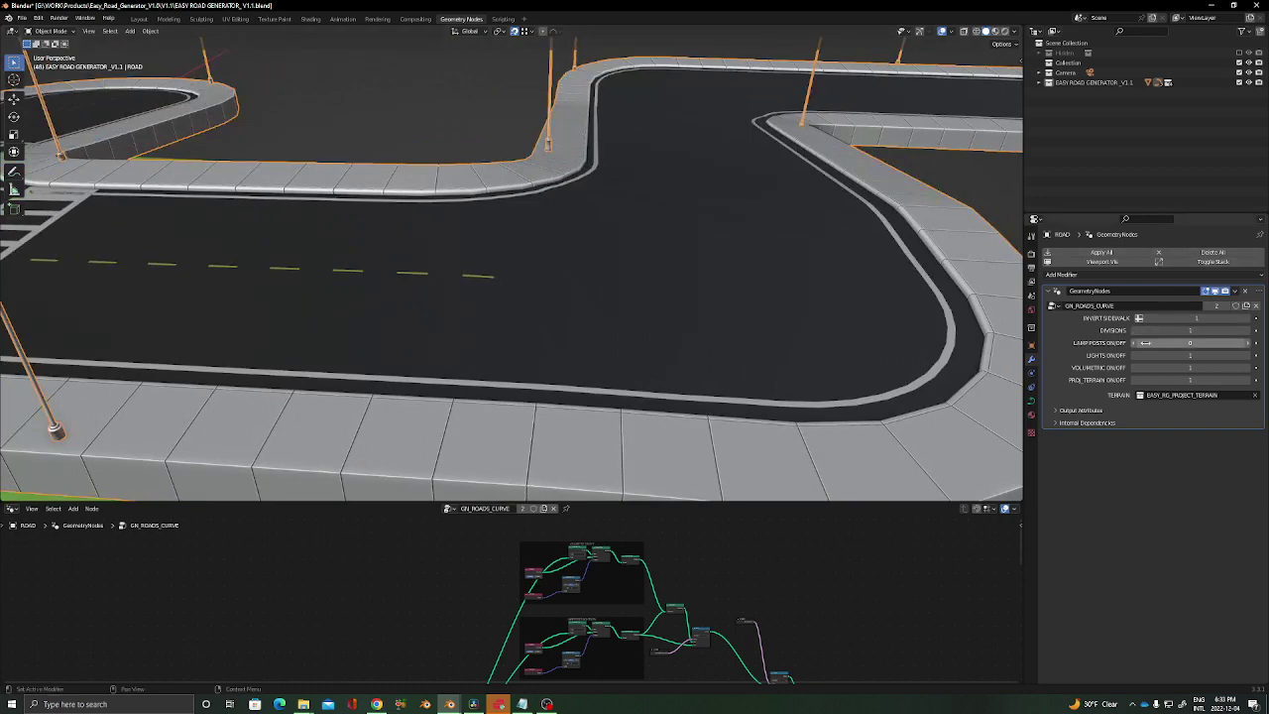
{"action": "left_click", "coordinate": [1134, 332]}
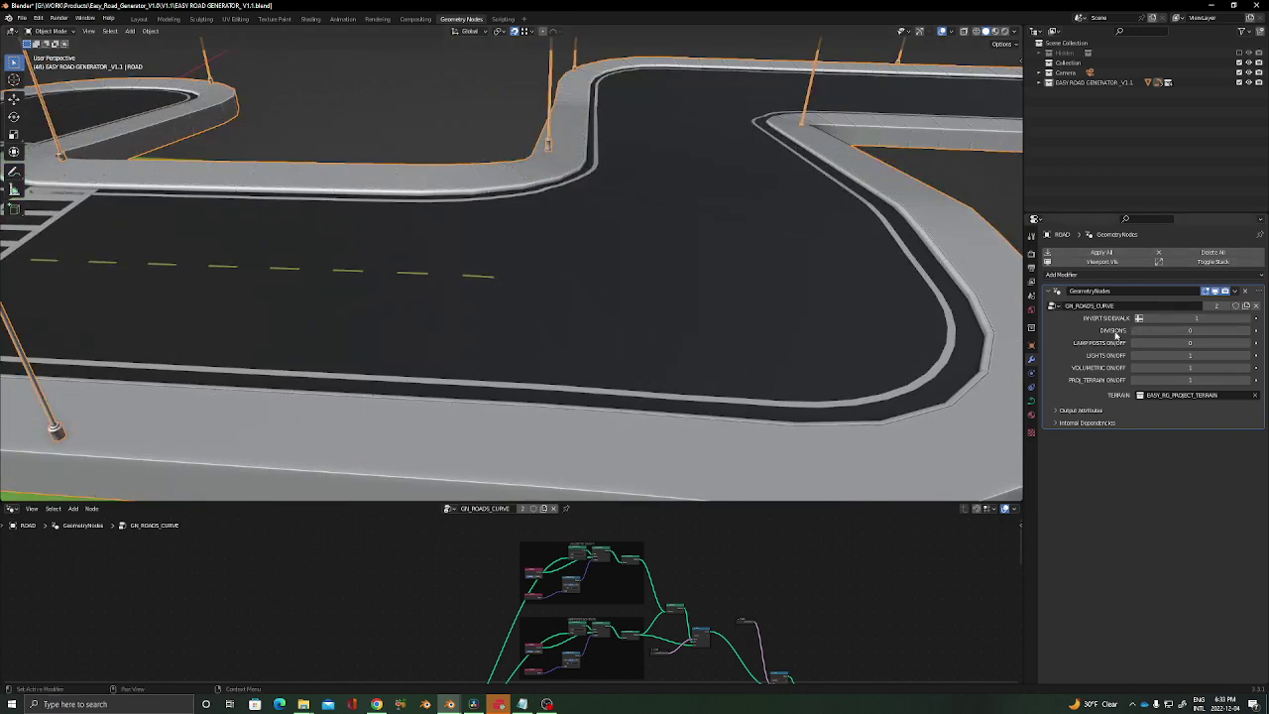
{"action": "scroll", "coordinate": [586, 248], "scroll_direction": "down", "scroll_amount": 5}
{"action": "middle_click_drag", "start_coordinate": [588, 250], "coordinate": [626, 267]}
{"action": "middle_click_drag", "start_coordinate": [501, 264], "coordinate": [554, 249]}
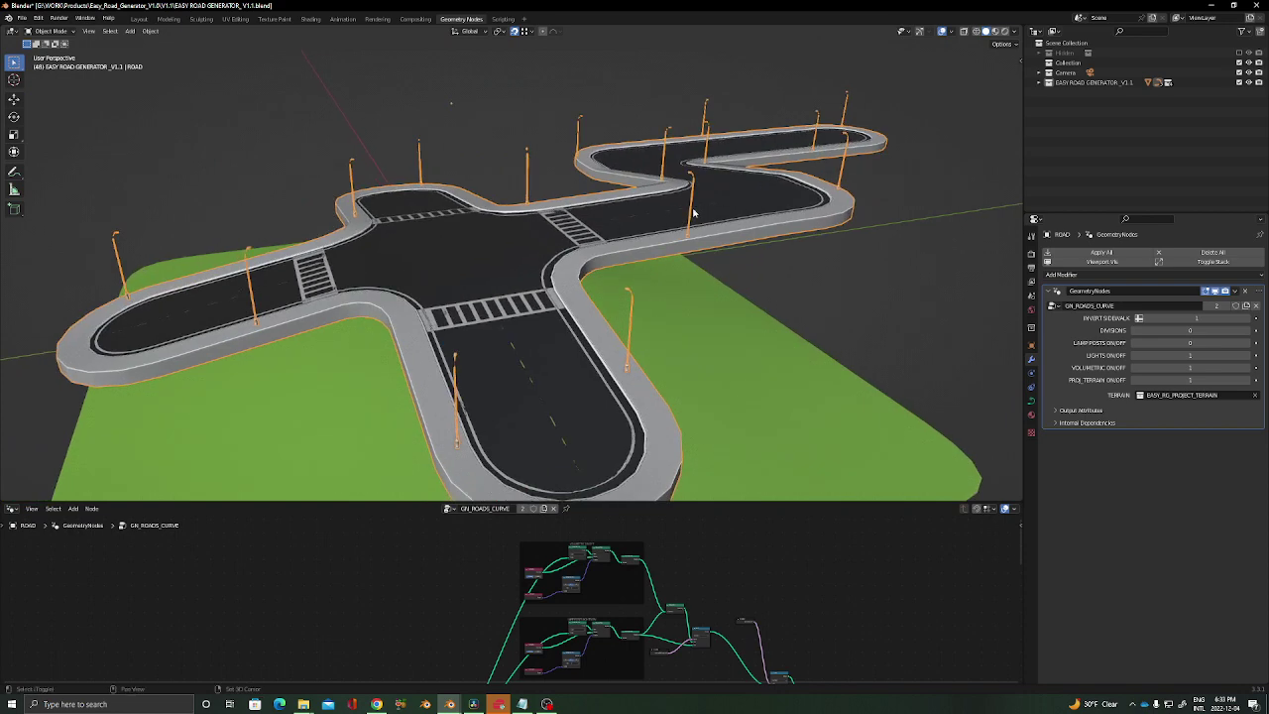
{"action": "middle_click_drag", "start_coordinate": [761, 205], "coordinate": [548, 254]}
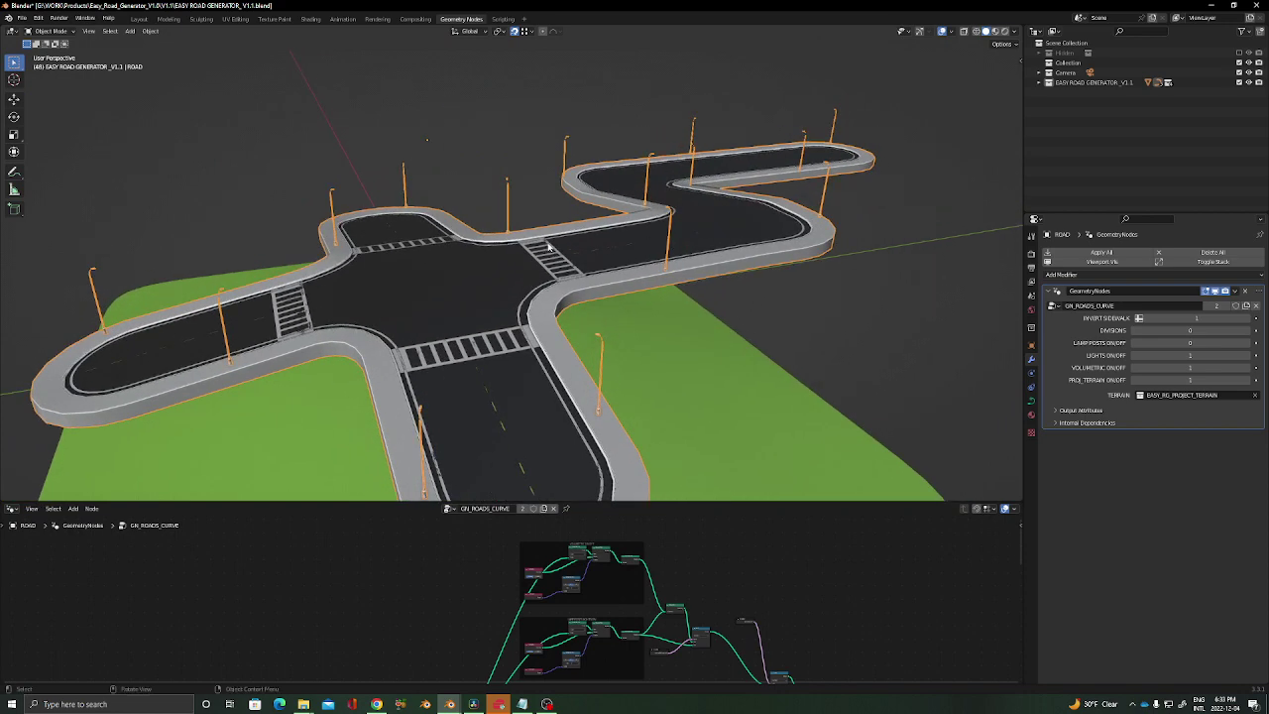
Step: Select the crosswalk lane object and turn off its Geometry Nodes modifier in the viewport
{"action": "left_click", "coordinate": [549, 248]}
{"action": "middle_click_drag", "start_coordinate": [653, 251], "coordinate": [441, 219]}
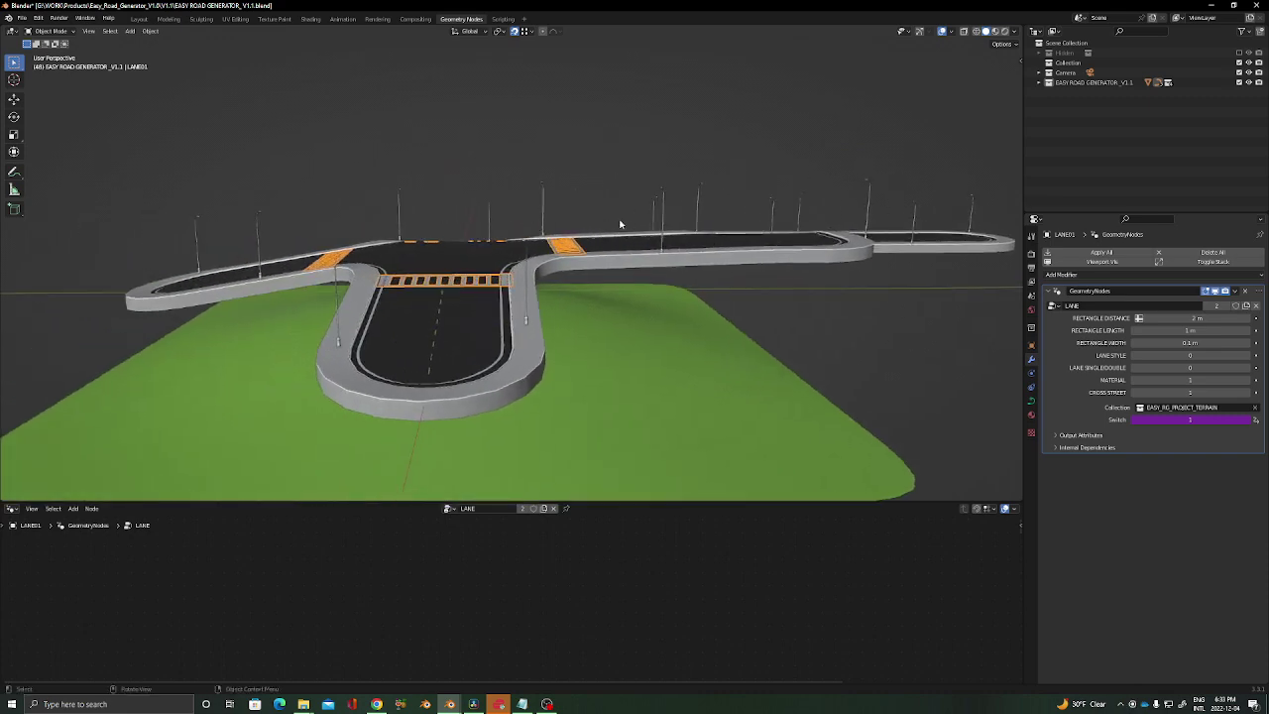
{"action": "middle_click_drag", "start_coordinate": [601, 197], "coordinate": [601, 268]}
{"action": "scroll", "coordinate": [600, 266], "scroll_direction": "down", "scroll_amount": 5}
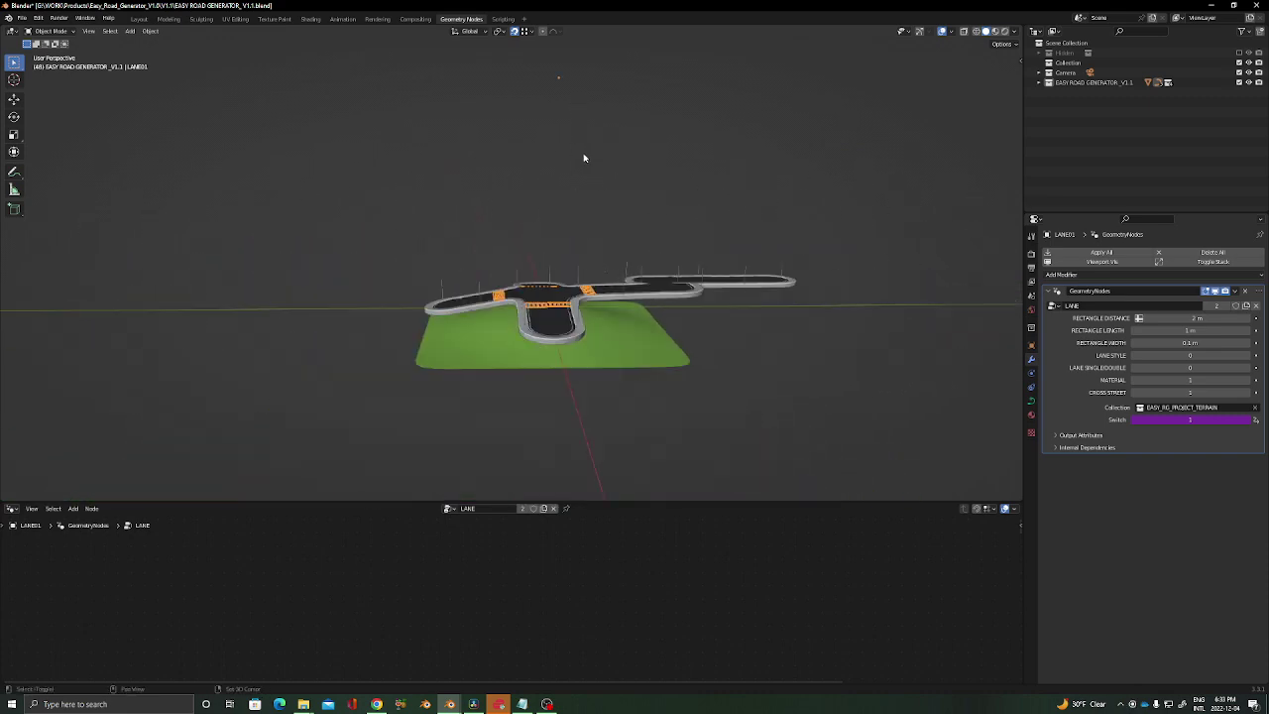
{"action": "middle_click_drag", "start_coordinate": [584, 156], "coordinate": [572, 222], "text": "shift"}
{"action": "middle_click_drag", "start_coordinate": [600, 286], "coordinate": [601, 345]}
{"action": "scroll", "coordinate": [569, 351], "scroll_direction": "up", "scroll_amount": 3}
{"action": "left_click", "coordinate": [1217, 292]}
{"action": "middle_click_drag", "start_coordinate": [559, 260], "coordinate": [593, 265]}
{"action": "scroll", "coordinate": [578, 322], "scroll_direction": "down", "scroll_amount": 4}
{"action": "scroll", "coordinate": [615, 328], "scroll_direction": "up", "scroll_amount": 5}
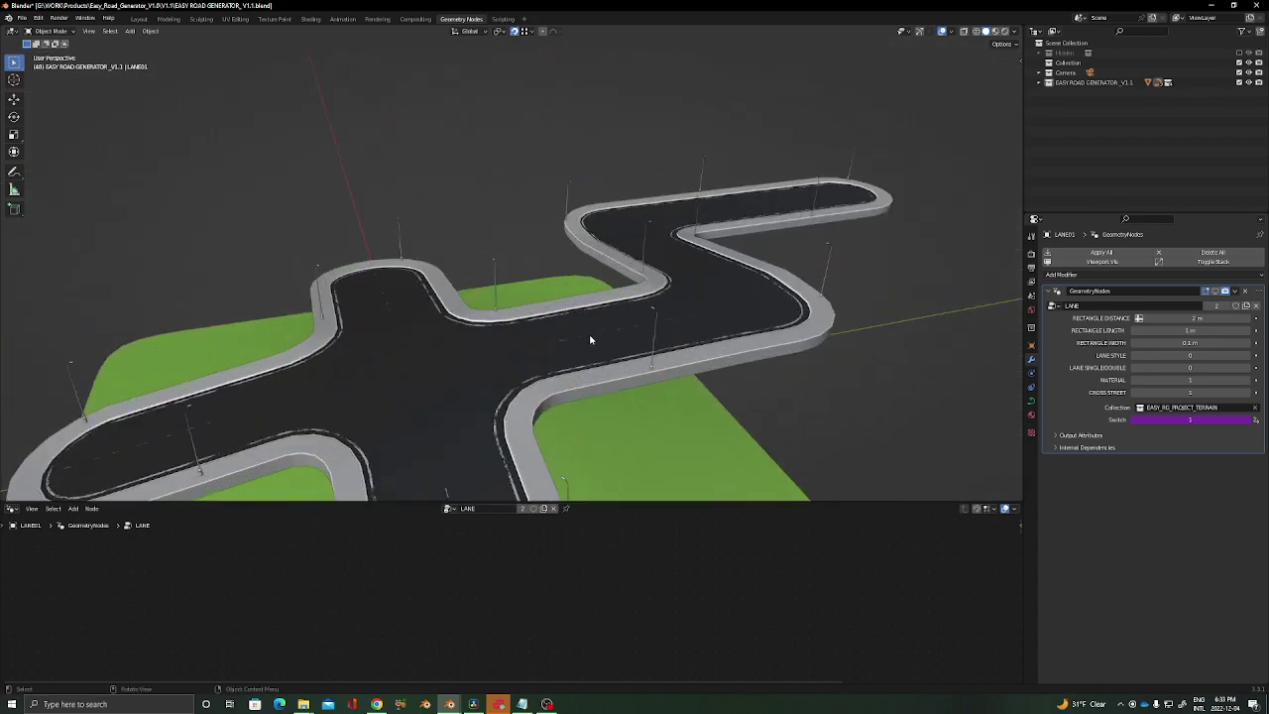
Step: Select the dashed centre lane object and switch its Geometry Nodes modifier's viewport display off and on again
{"action": "left_click", "coordinate": [590, 339]}
{"action": "left_click", "coordinate": [583, 338]}
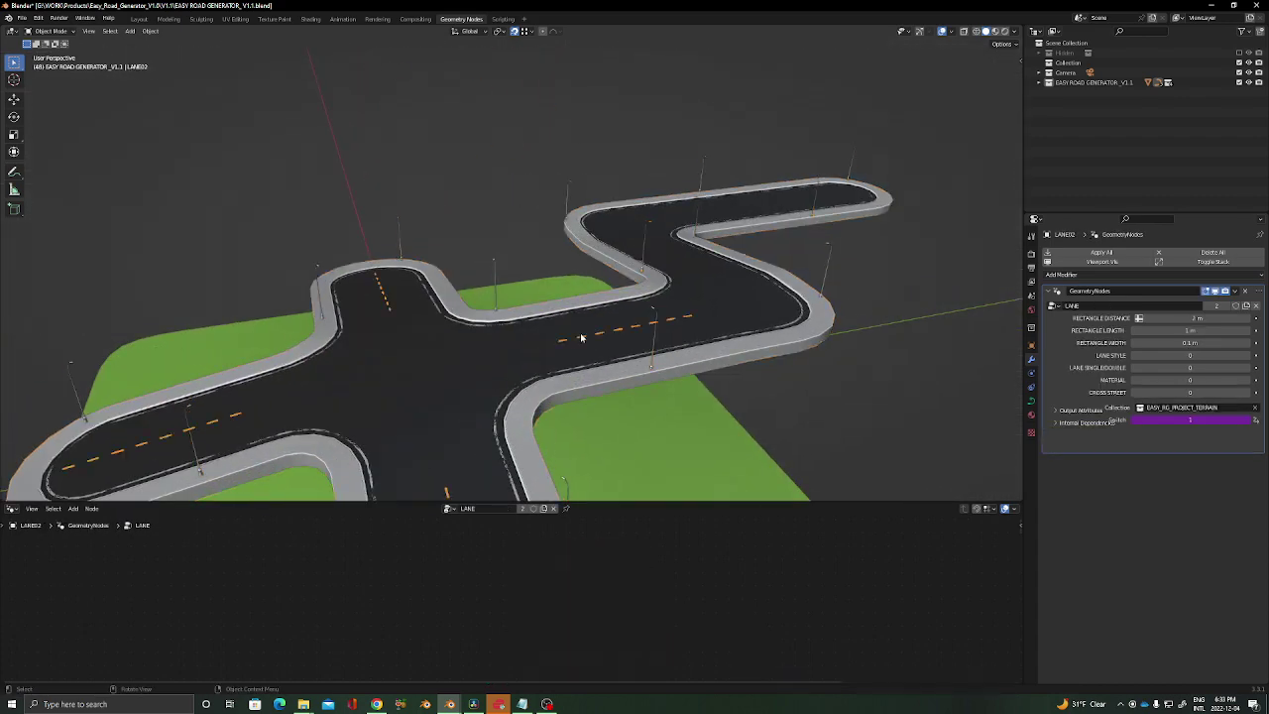
{"action": "left_click", "coordinate": [1215, 293]}
{"action": "scroll", "coordinate": [427, 293], "scroll_direction": "down", "scroll_amount": 5}
{"action": "middle_click_drag", "start_coordinate": [424, 292], "coordinate": [482, 244]}
{"action": "middle_click_drag", "start_coordinate": [482, 244], "coordinate": [520, 205], "text": "shift"}
{"action": "middle_click_drag", "start_coordinate": [535, 283], "coordinate": [501, 351]}
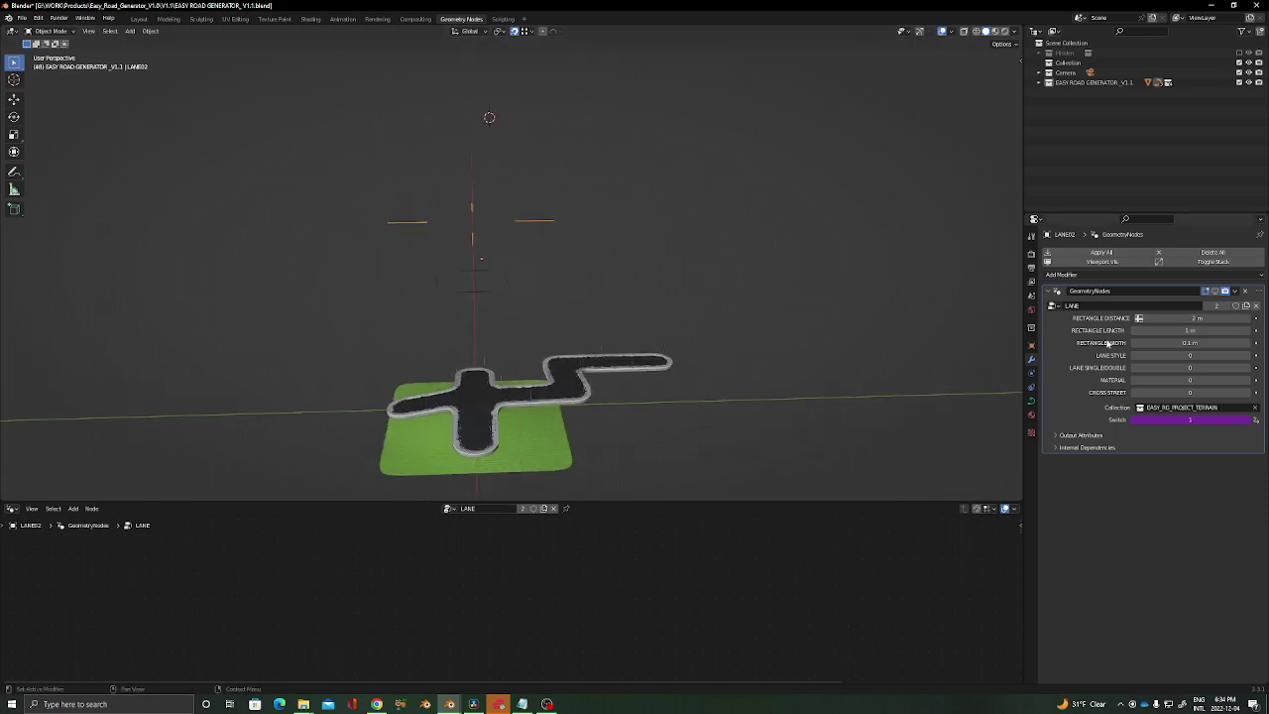
{"action": "scroll", "coordinate": [488, 349], "scroll_direction": "up", "scroll_amount": 3}
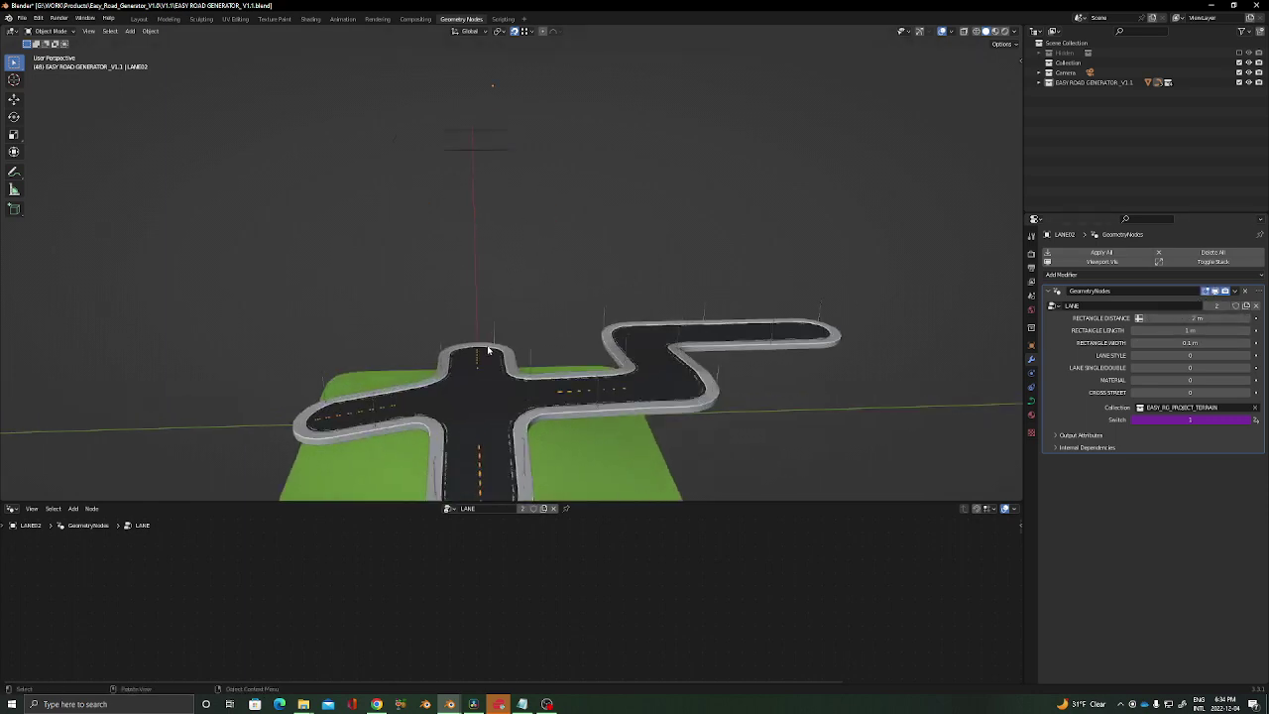
Step: Select the crosswalk's source curves above the road and turn their Geometry Nodes modifier back on in the viewport
{"action": "left_click", "coordinate": [501, 153]}
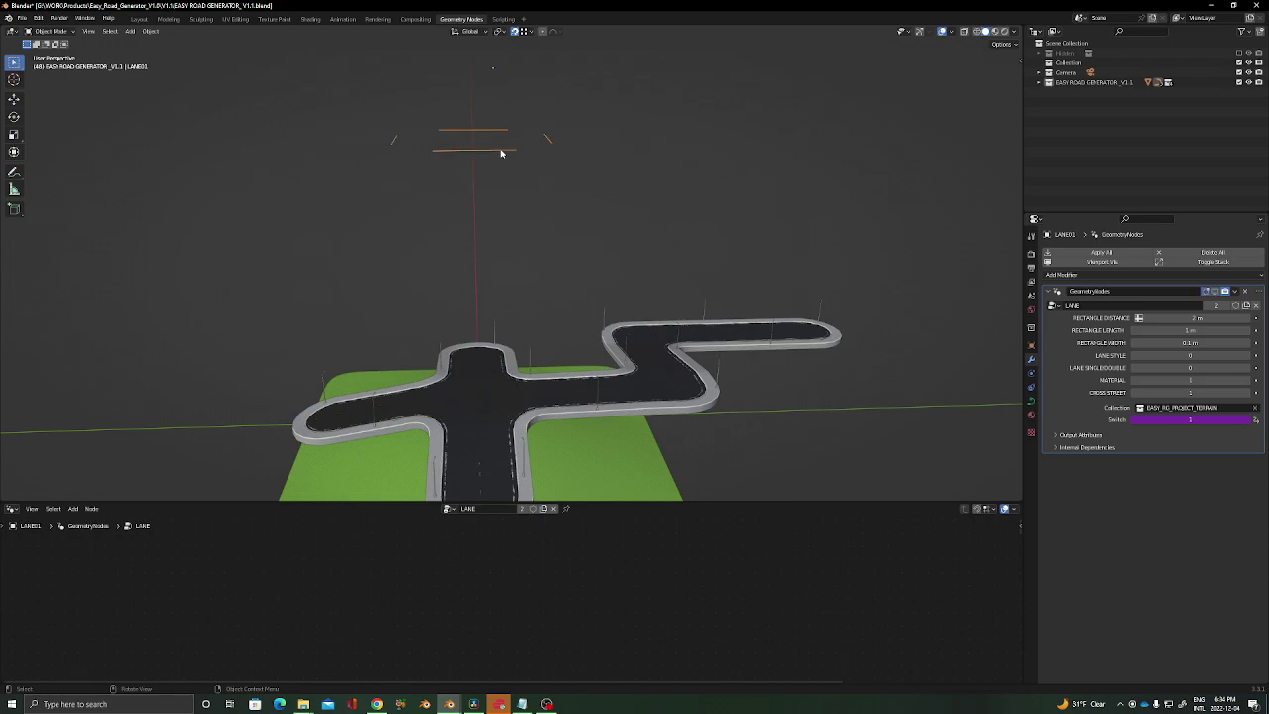
{"action": "left_click", "coordinate": [1216, 293]}
{"action": "middle_click_drag", "start_coordinate": [637, 357], "coordinate": [486, 248], "text": "shift"}
{"action": "scroll", "coordinate": [555, 295], "scroll_direction": "up", "scroll_amount": 6}
{"action": "scroll", "coordinate": [555, 288], "scroll_direction": "down", "scroll_amount": 3}
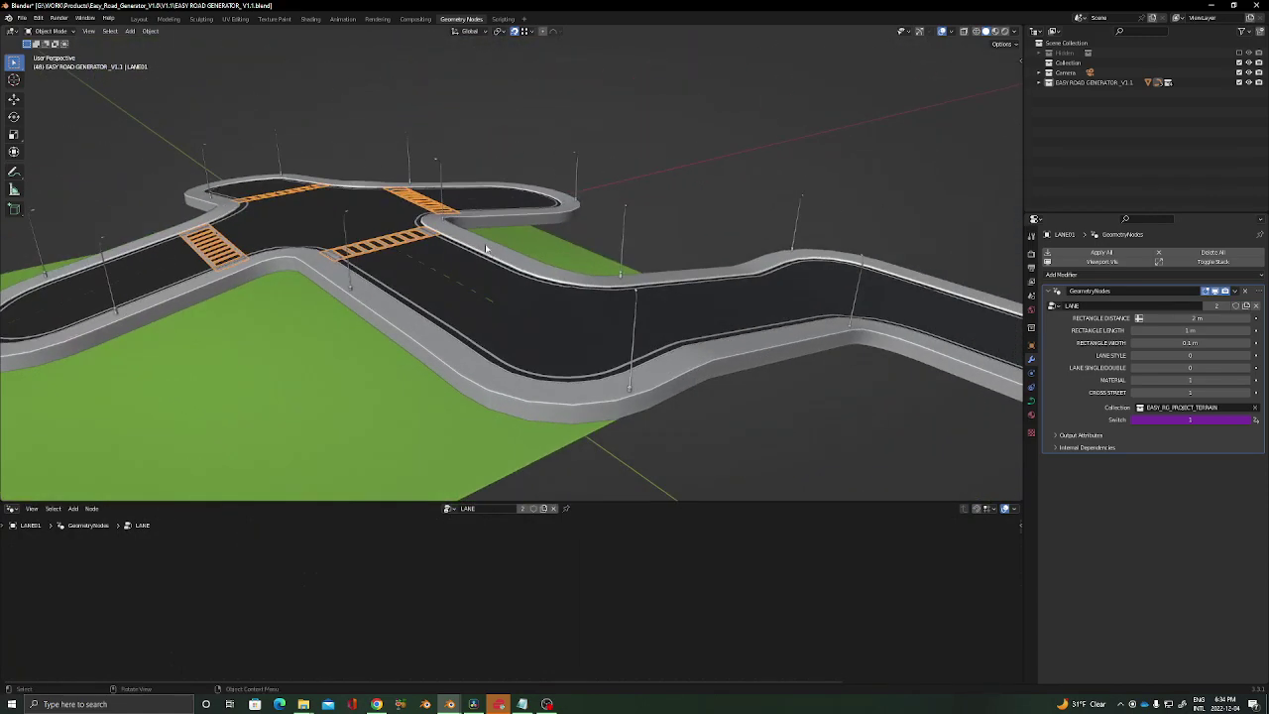
Step: In Edit Mode, delete the road curve's extruded bend points beyond the original intersection arm, then return to Object Mode
{"action": "scroll", "coordinate": [486, 248], "scroll_direction": "down", "scroll_amount": 5}
{"action": "middle_click_drag", "start_coordinate": [433, 310], "coordinate": [574, 315]}
{"action": "left_click", "coordinate": [540, 317]}
{"action": "left_click", "coordinate": [675, 117]}
{"action": "key", "text": "Tab"}
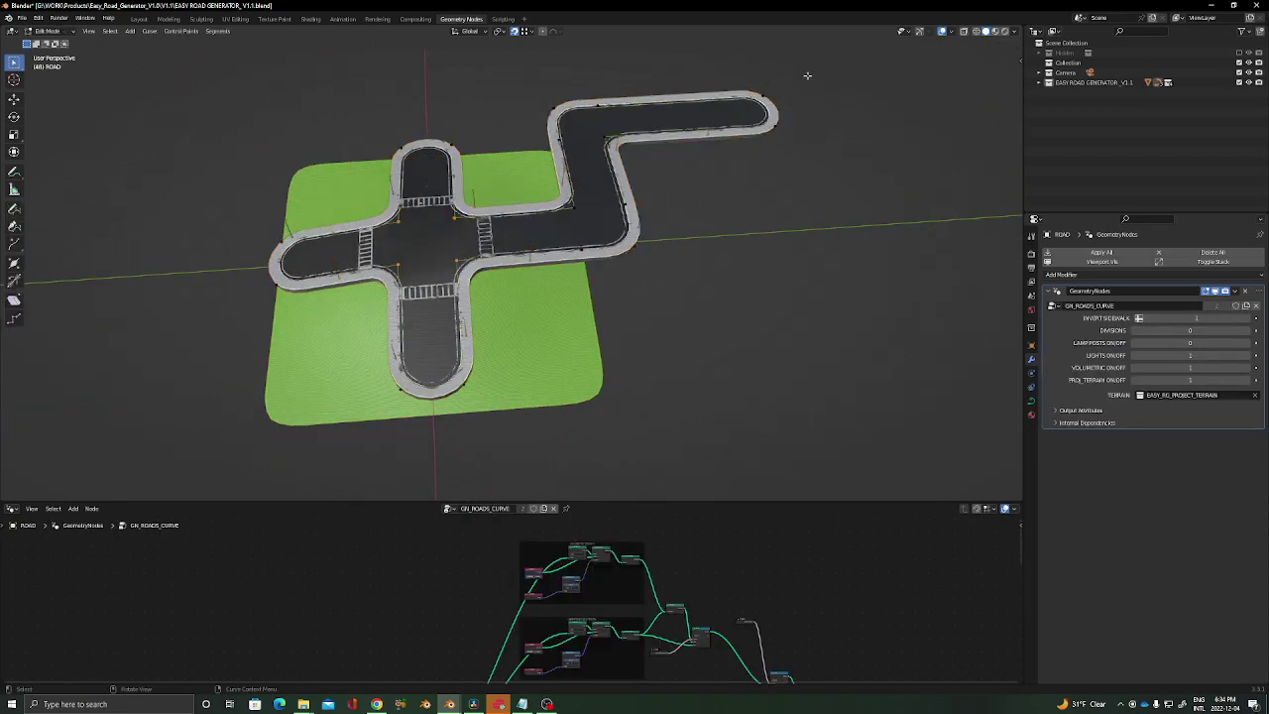
{"action": "left_click_drag", "start_coordinate": [811, 73], "coordinate": [570, 203]}
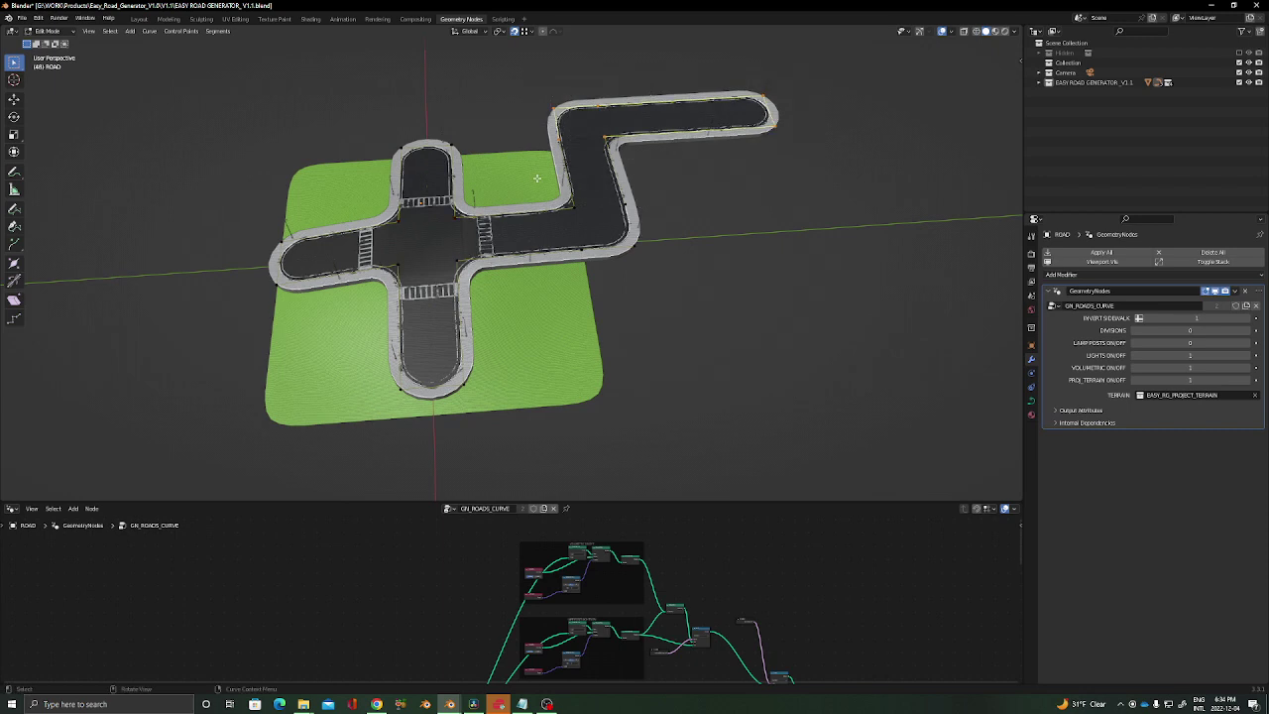
{"action": "key", "text": "x"}
{"action": "left_click", "coordinate": [600, 275]}
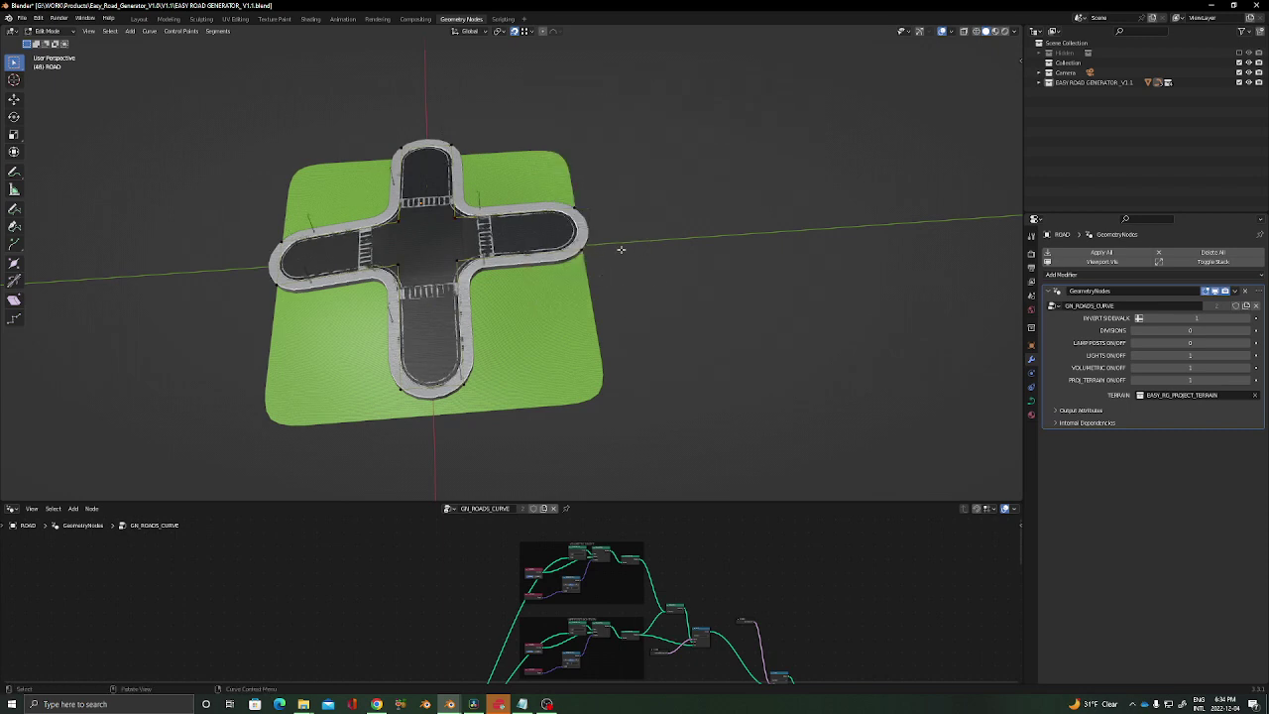
{"action": "middle_click_drag", "start_coordinate": [569, 262], "coordinate": [537, 236]}
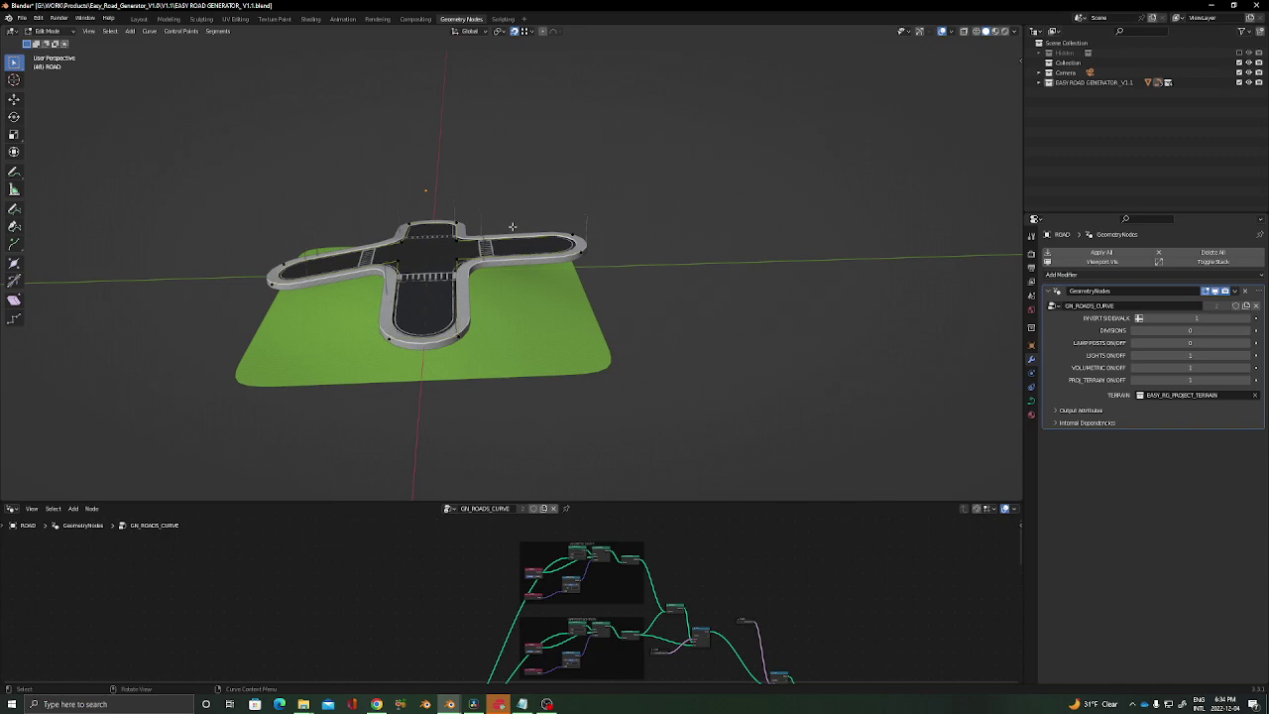
{"action": "key", "text": "Tab"}
{"action": "middle_click_drag", "start_coordinate": [634, 187], "coordinate": [569, 249]}
{"action": "scroll", "coordinate": [594, 272], "scroll_direction": "up", "scroll_amount": 4}
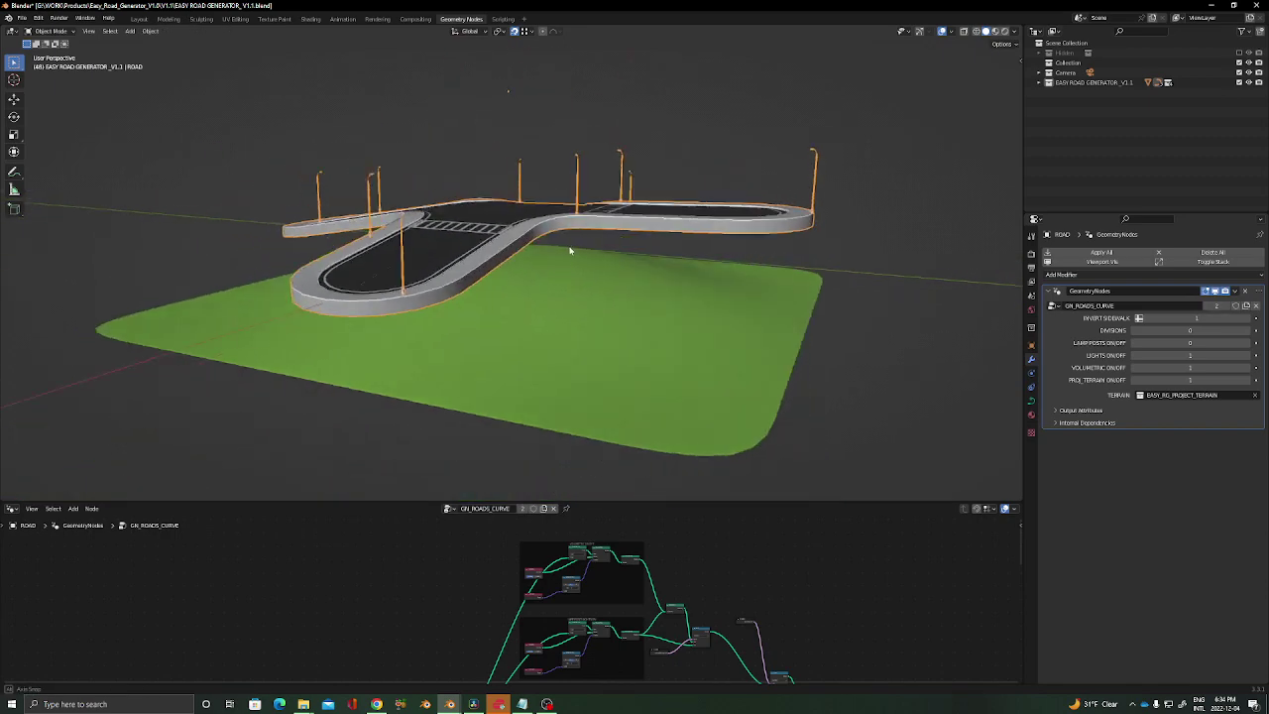
Step: Expand the EASY ROAD GENERATOR_V1.1 collection and examine the contents of its lanes, roads and terrain subcollections
{"action": "left_click", "coordinate": [1039, 83]}
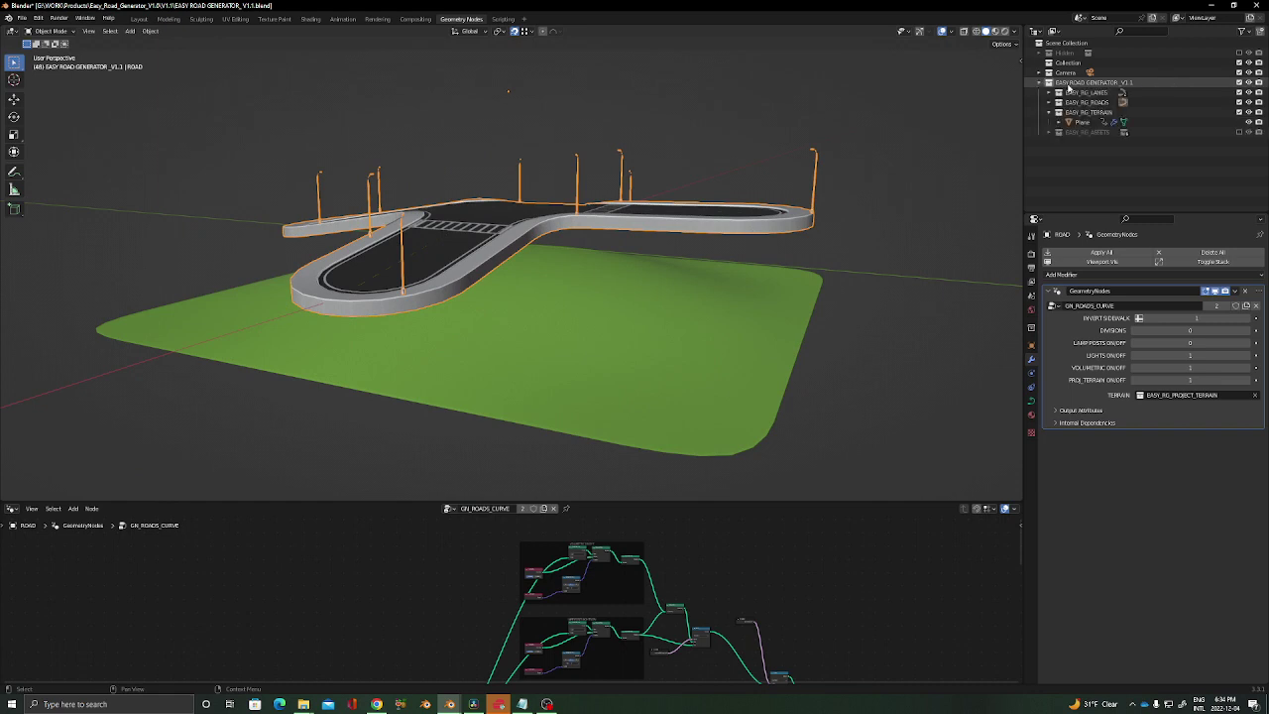
{"action": "left_click", "coordinate": [1049, 112]}
{"action": "left_click", "coordinate": [1051, 113]}
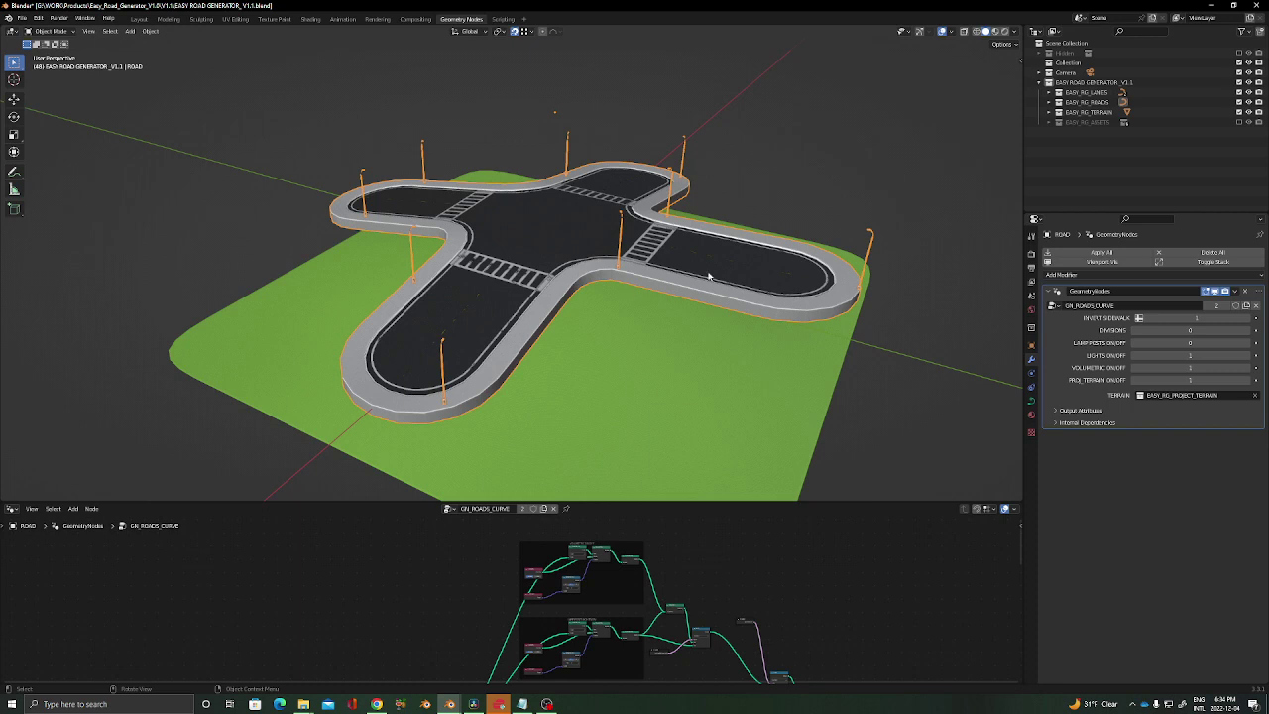
{"action": "middle_click_drag", "start_coordinate": [709, 278], "coordinate": [694, 268]}
{"action": "scroll", "coordinate": [694, 269], "scroll_direction": "up", "scroll_amount": 2}
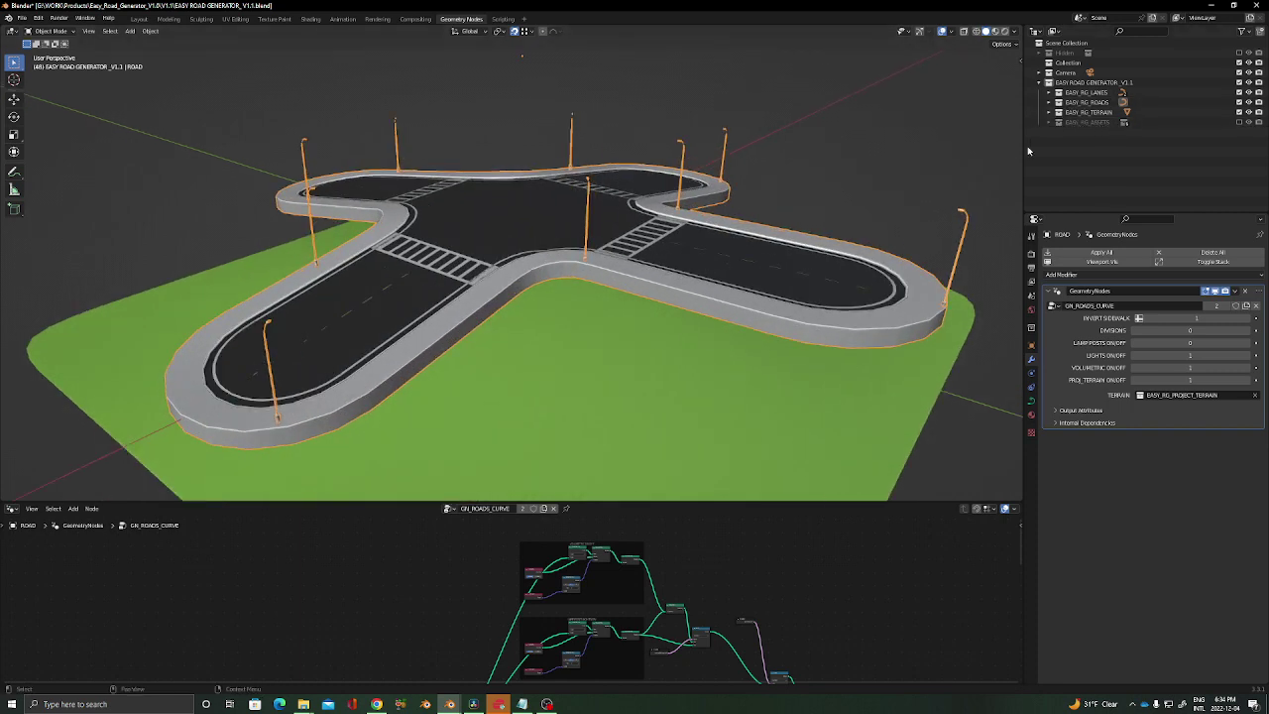
{"action": "left_click", "coordinate": [1048, 92]}
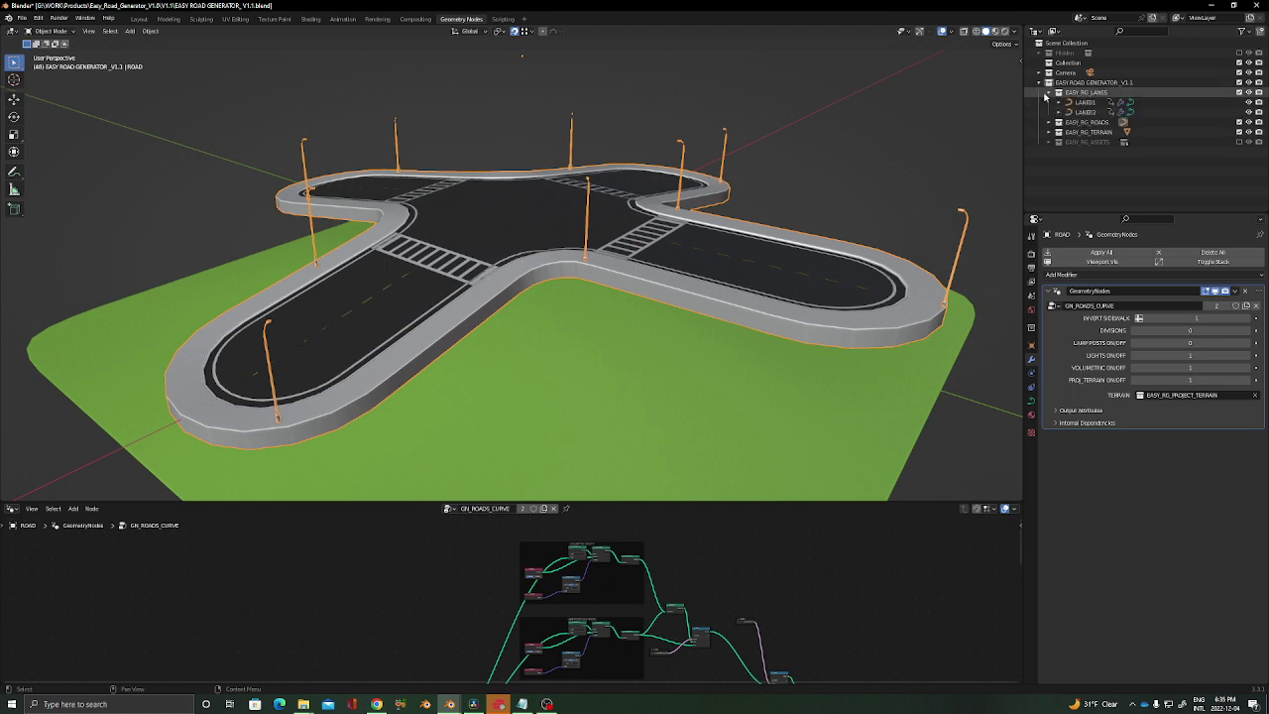
{"action": "left_click", "coordinate": [1048, 92]}
{"action": "left_click", "coordinate": [1050, 102]}
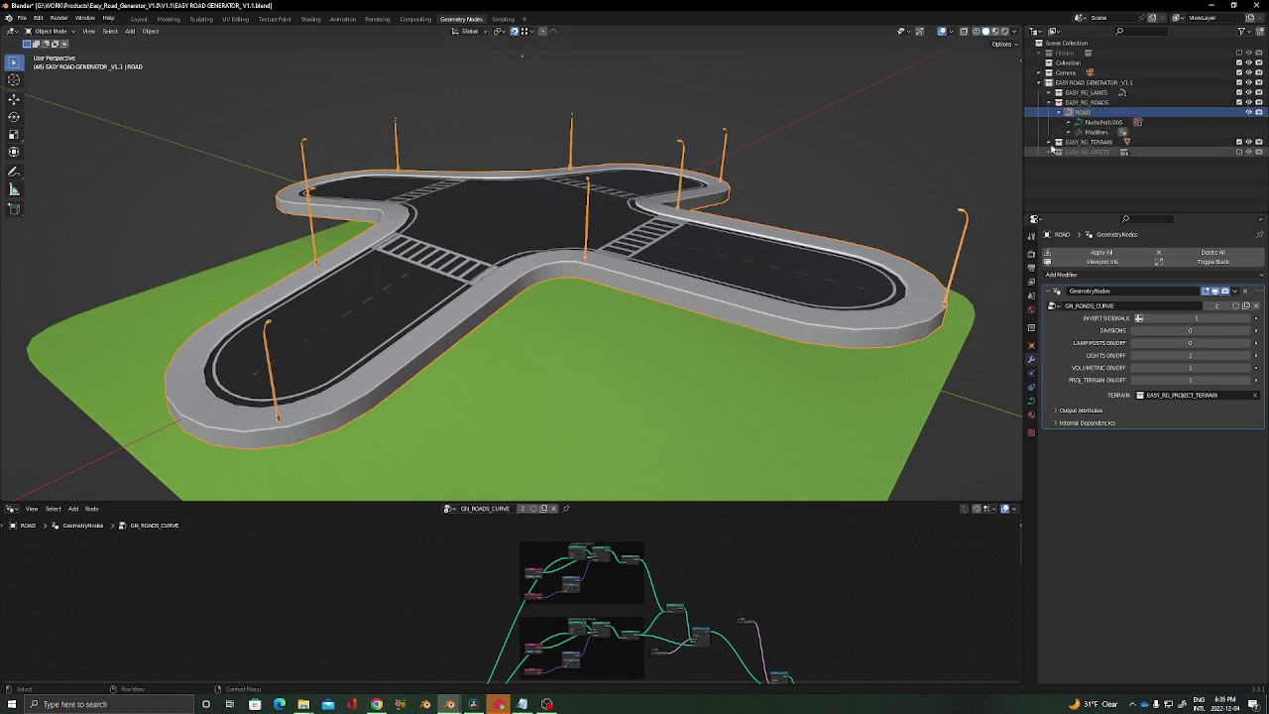
{"action": "left_click", "coordinate": [1049, 102]}
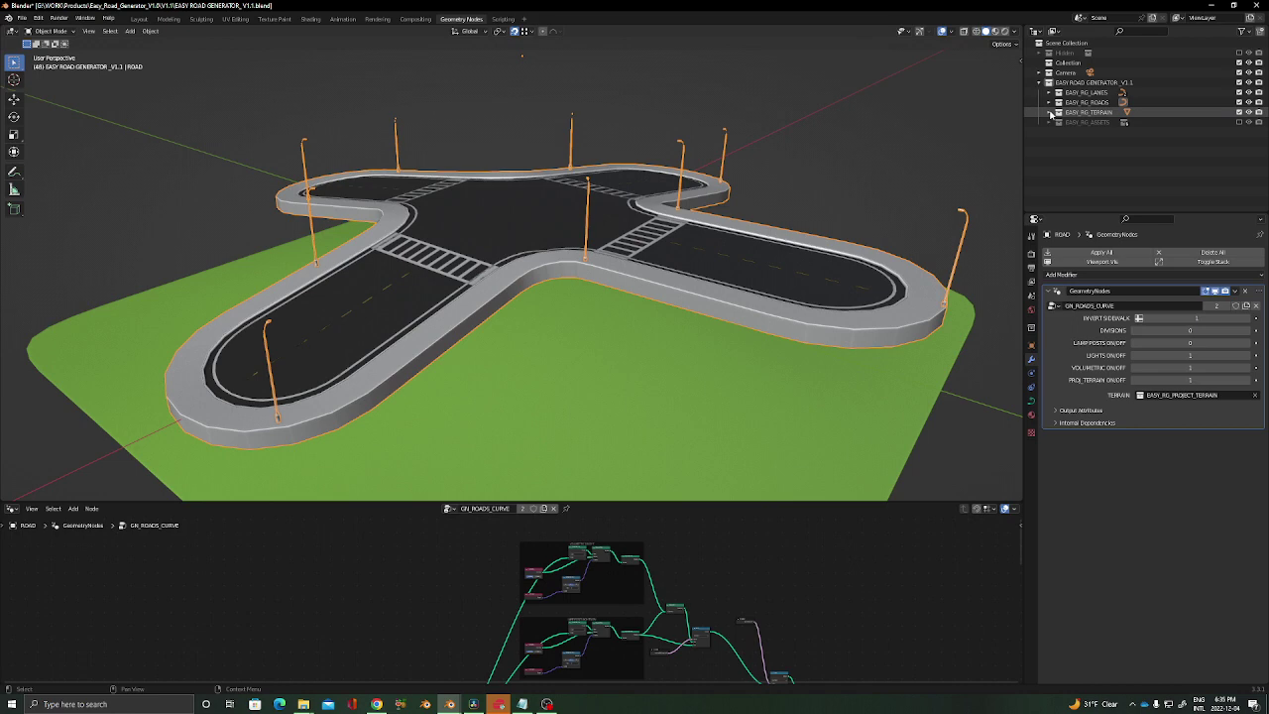
Step: Select the Plane object in the EASY_RG_TERRAIN collection and turn on the Wireframe overlay to inspect its mesh
{"action": "left_click", "coordinate": [1050, 112]}
{"action": "left_click", "coordinate": [1079, 124]}
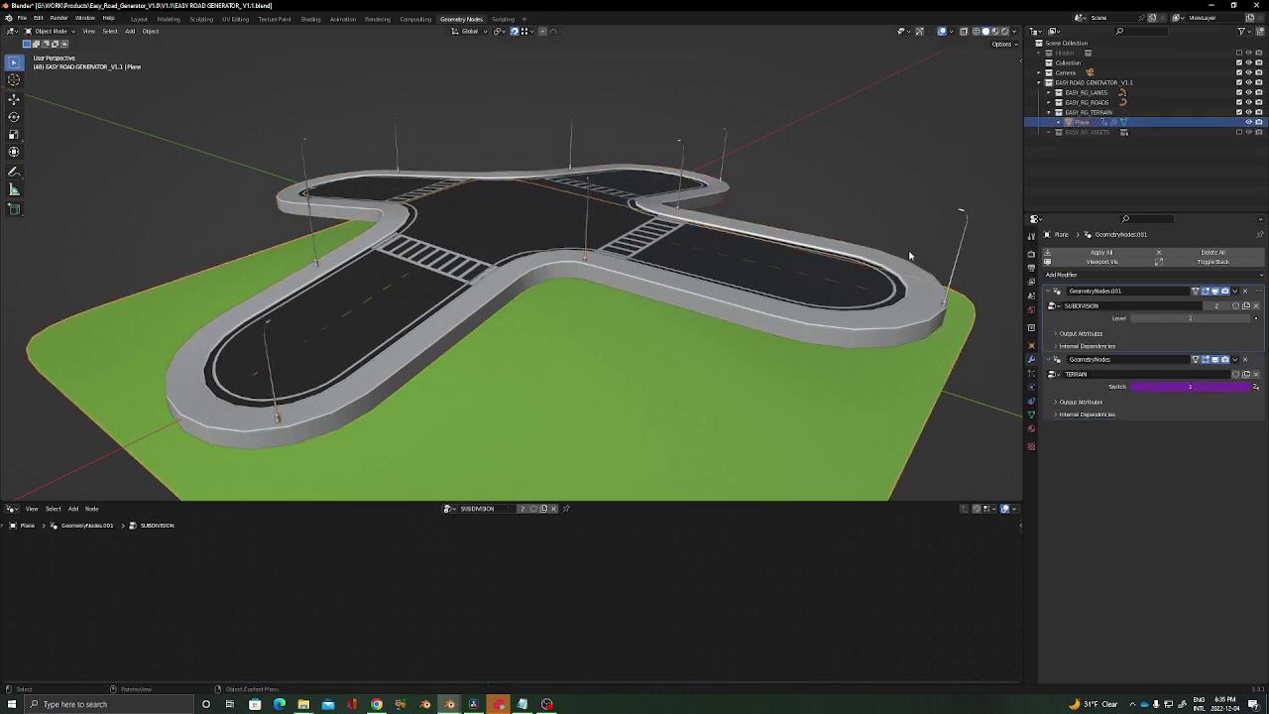
{"action": "scroll", "coordinate": [689, 270], "scroll_direction": "down", "scroll_amount": 4}
{"action": "middle_click_drag", "start_coordinate": [691, 265], "coordinate": [645, 287]}
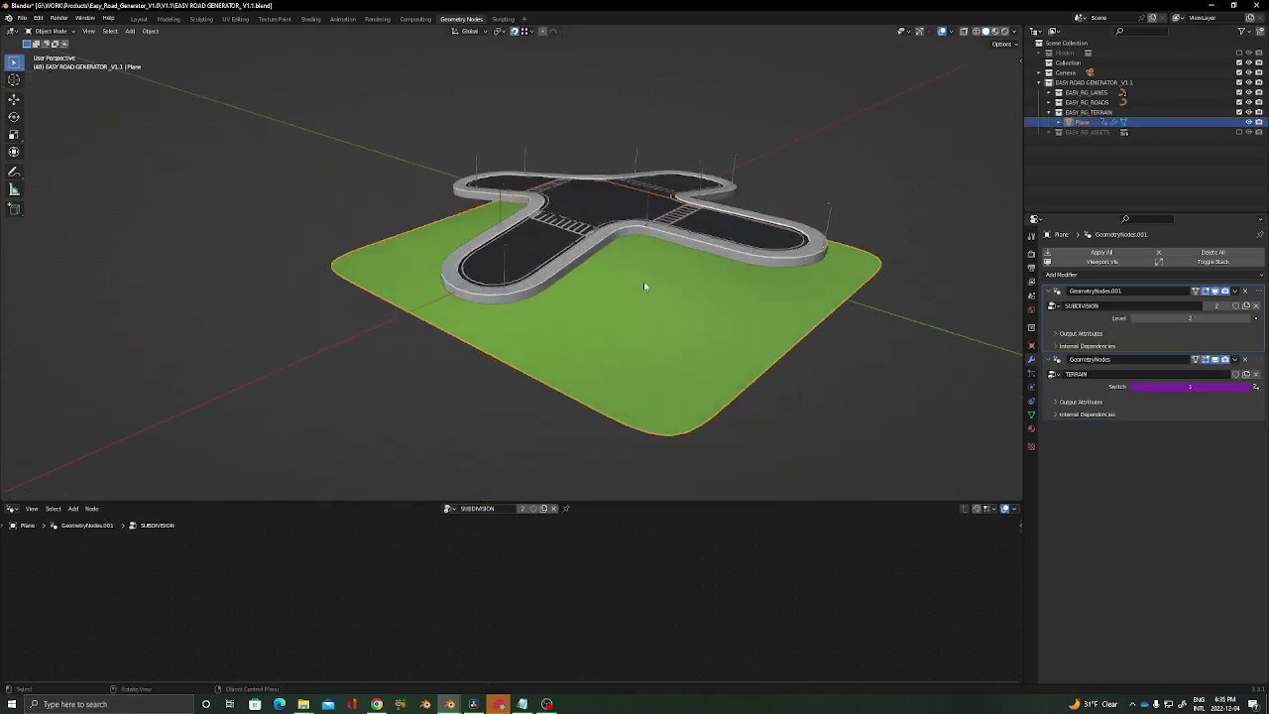
{"action": "scroll", "coordinate": [700, 245], "scroll_direction": "up", "scroll_amount": 5}
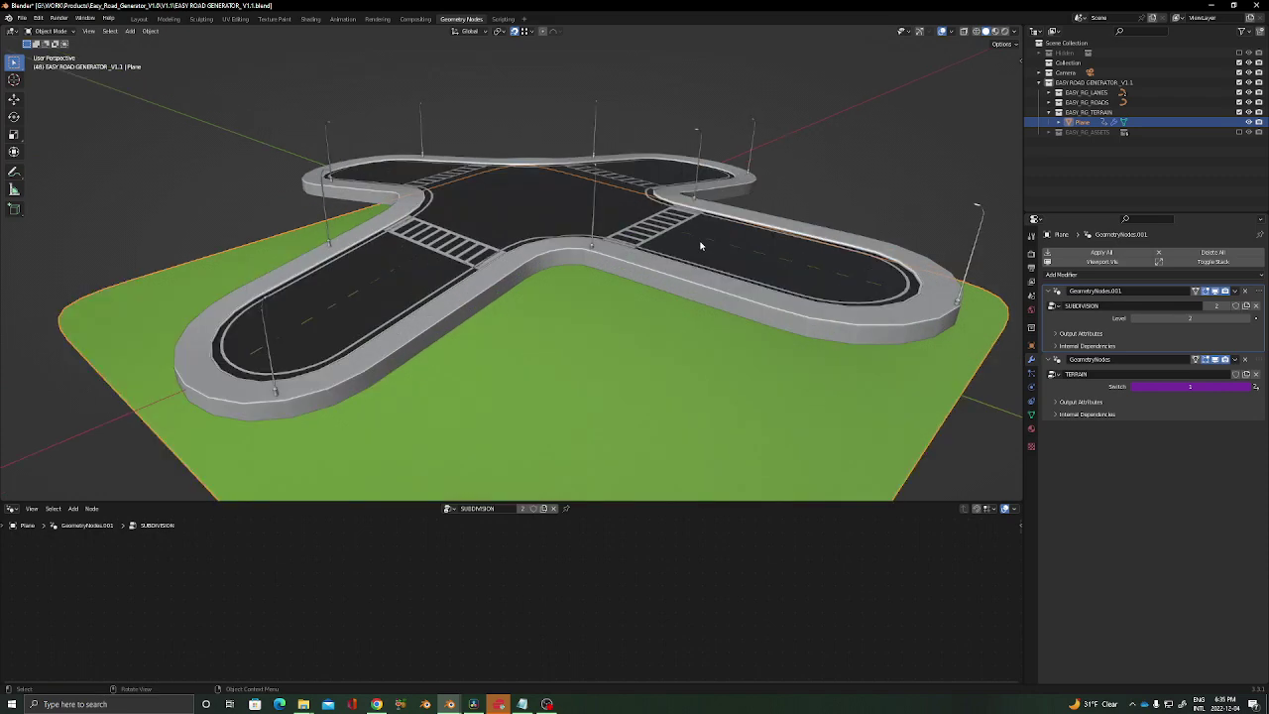
{"action": "mouse_move", "coordinate": [671, 289]}
{"action": "middle_mouse_down"}
{"action": "mouse_move", "coordinate": [685, 228]}
{"action": "mouse_move", "coordinate": [641, 326]}
{"action": "mouse_move", "coordinate": [683, 204]}
{"action": "mouse_move", "coordinate": [647, 282]}
{"action": "middle_mouse_up"}
{"action": "key", "text": "q"}
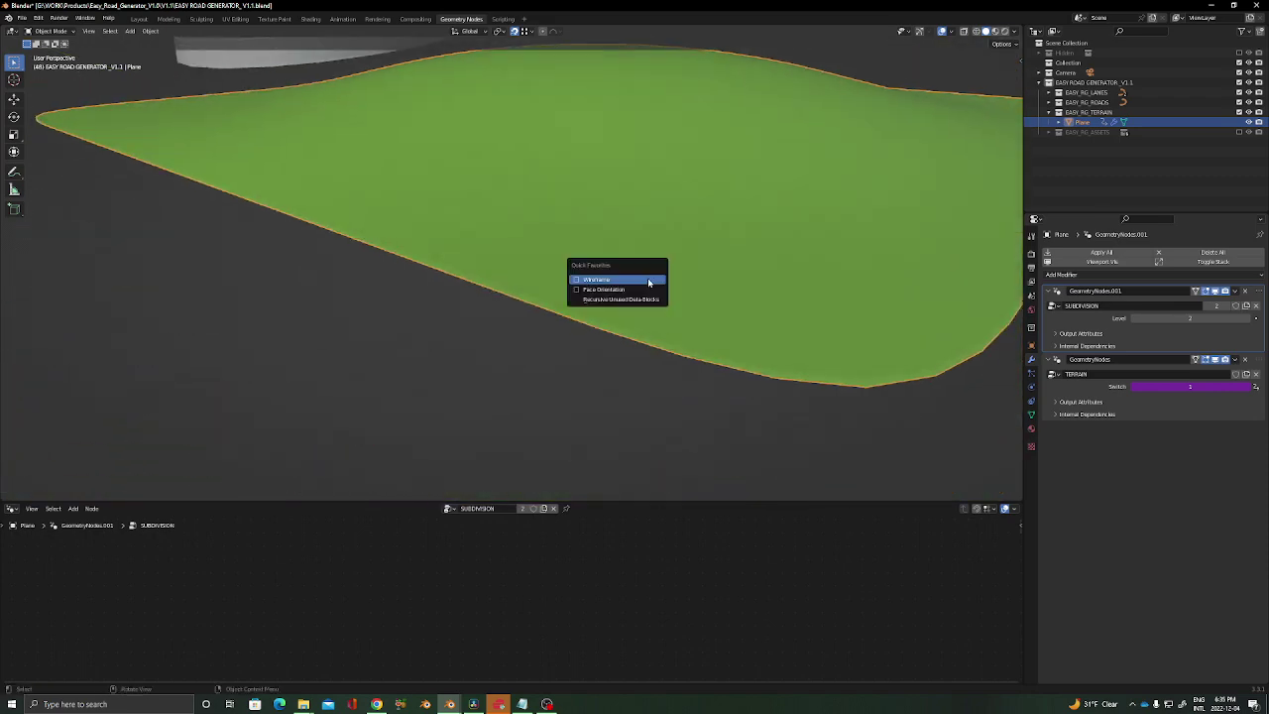
{"action": "left_click", "coordinate": [648, 282]}
{"action": "scroll", "coordinate": [773, 253], "scroll_direction": "down", "scroll_amount": 4}
{"action": "middle_click_drag", "start_coordinate": [772, 253], "coordinate": [739, 207]}
{"action": "scroll", "coordinate": [738, 206], "scroll_direction": "up", "scroll_amount": 3}
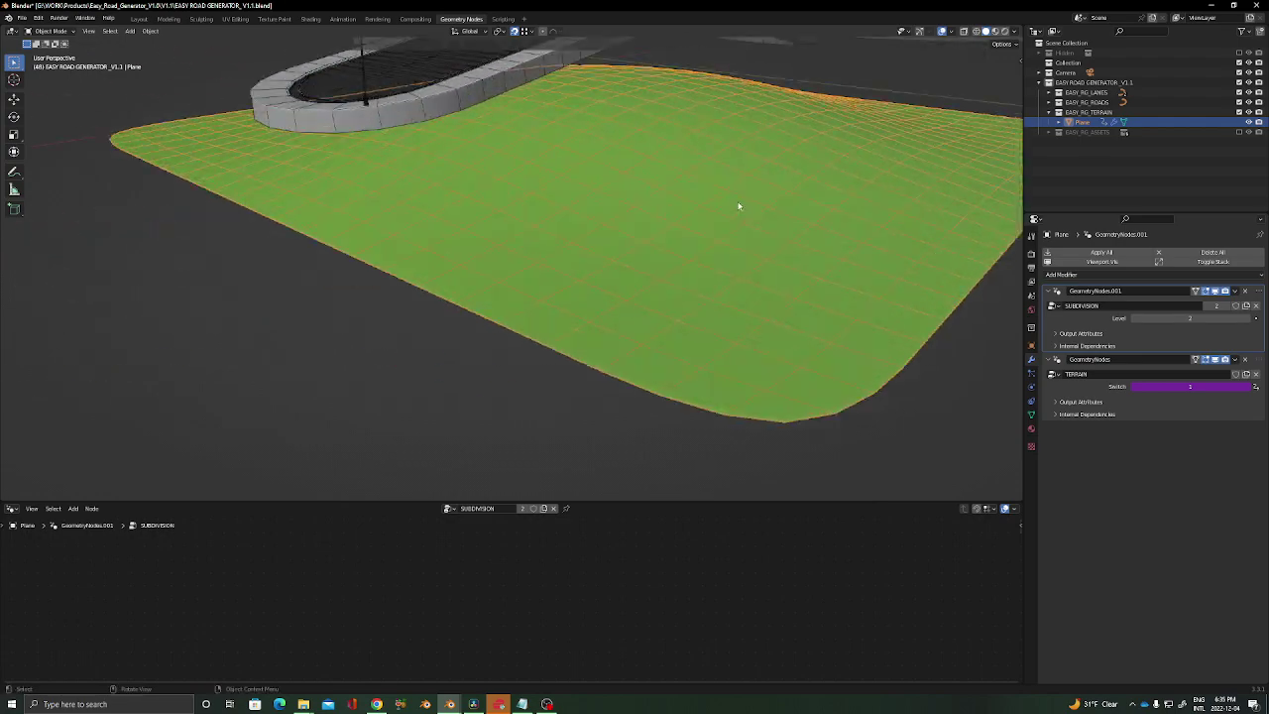
{"action": "scroll", "coordinate": [738, 206], "scroll_direction": "up", "scroll_amount": 2}
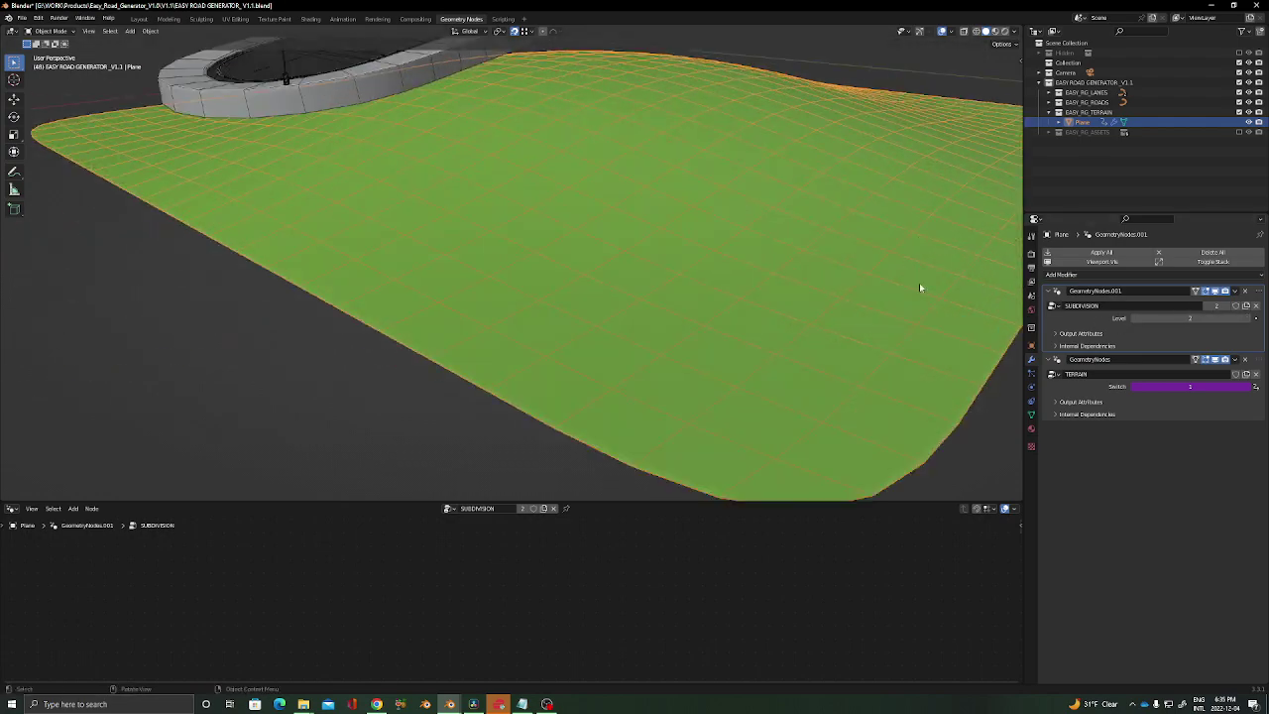
Step: Raise the terrain's SUBDIVISION Level to 4 to preview a denser mesh, and lower it again
{"action": "scroll", "coordinate": [655, 272], "scroll_direction": "down", "scroll_amount": 5}
{"action": "scroll", "coordinate": [672, 230], "scroll_direction": "up", "scroll_amount": 4}
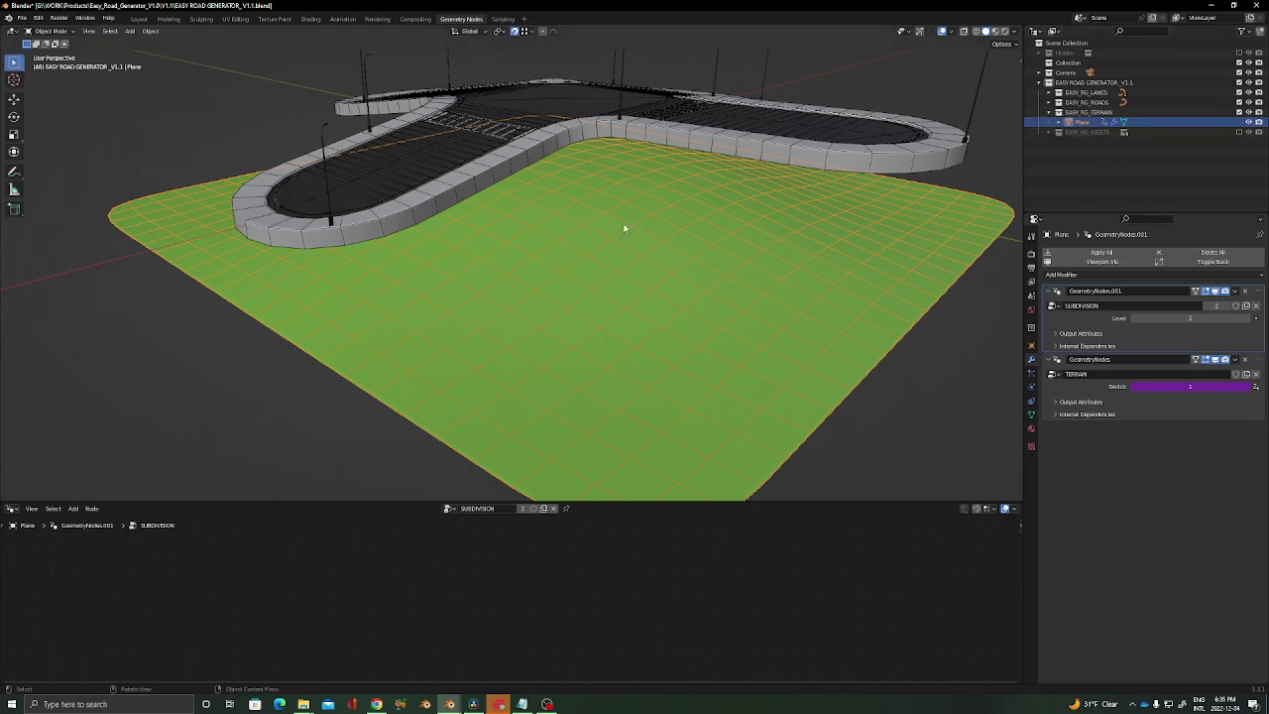
{"action": "middle_click_drag", "start_coordinate": [620, 212], "coordinate": [614, 194]}
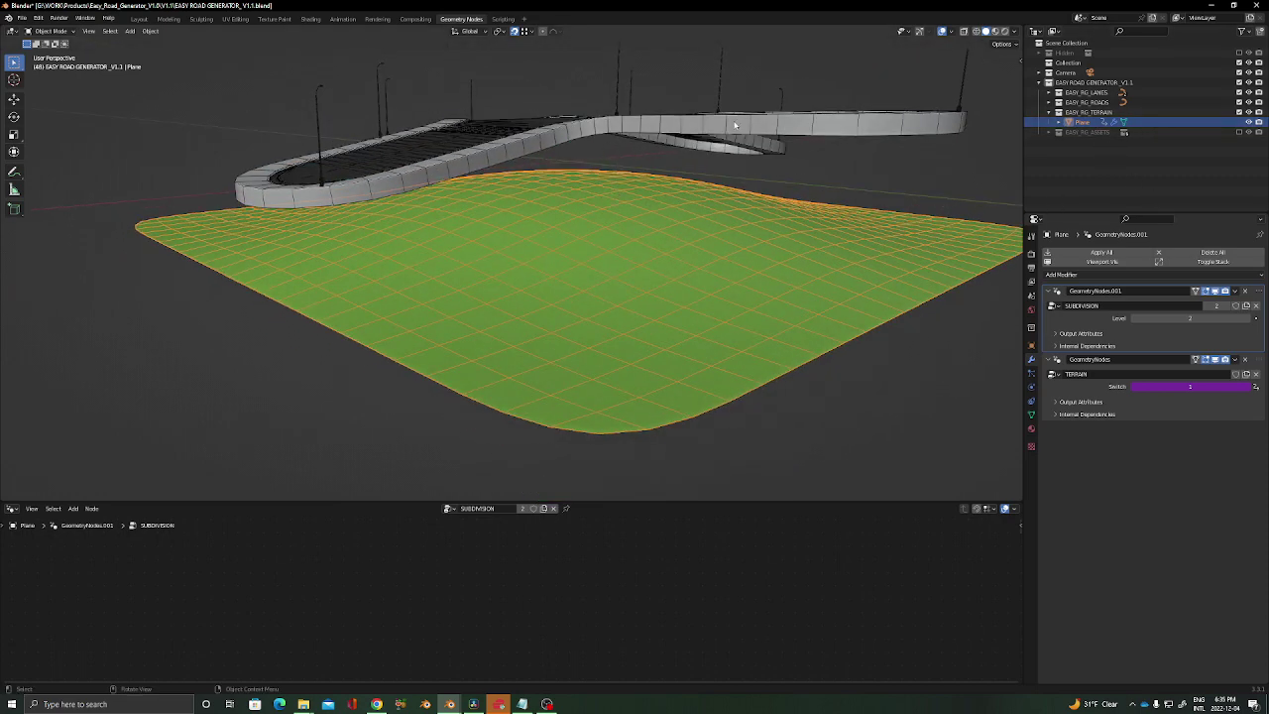
{"action": "middle_click_drag", "start_coordinate": [707, 144], "coordinate": [716, 186]}
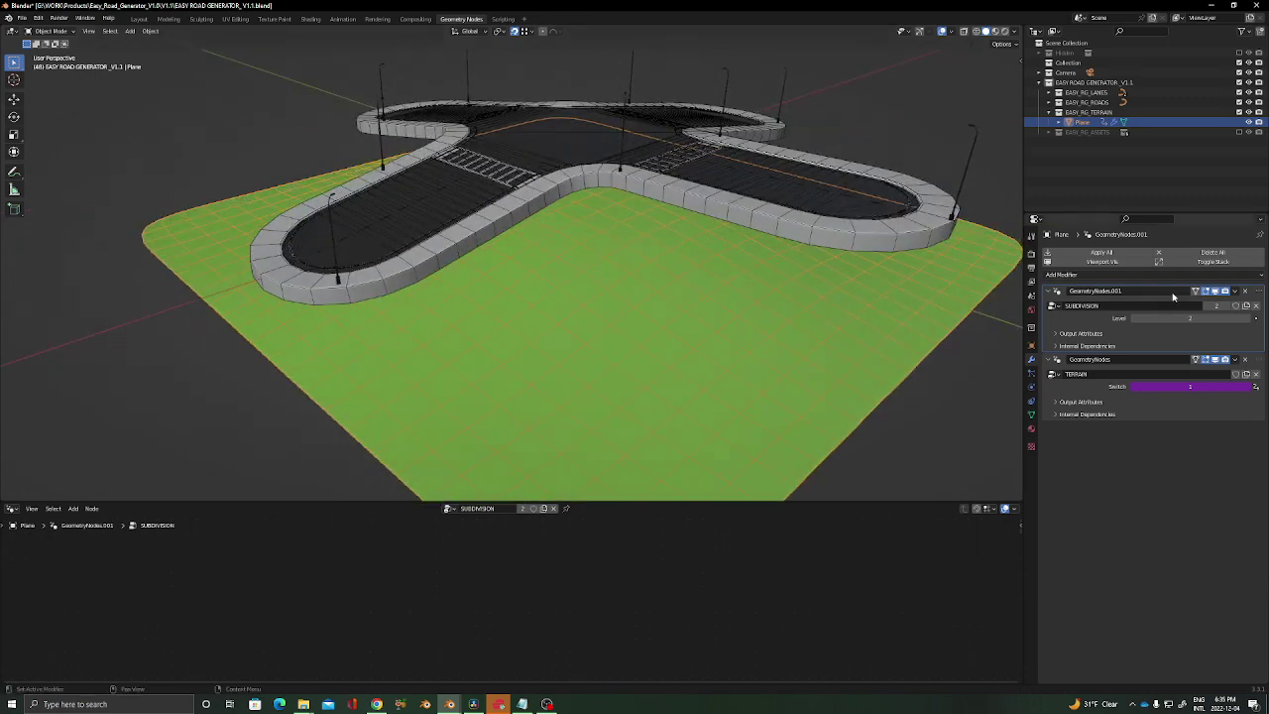
{"action": "left_click", "coordinate": [1247, 318]}
{"action": "left_click", "coordinate": [1247, 318]}
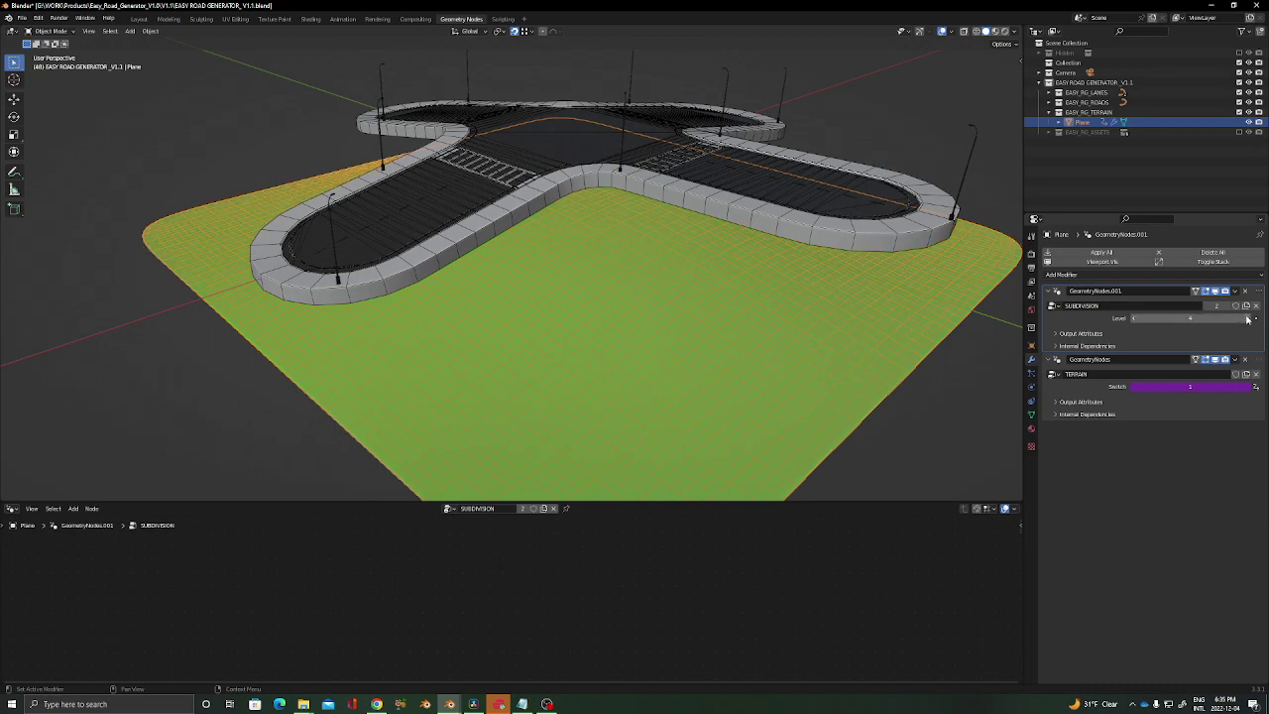
{"action": "left_click", "coordinate": [1133, 318]}
{"action": "middle_click_drag", "start_coordinate": [935, 318], "coordinate": [645, 232]}
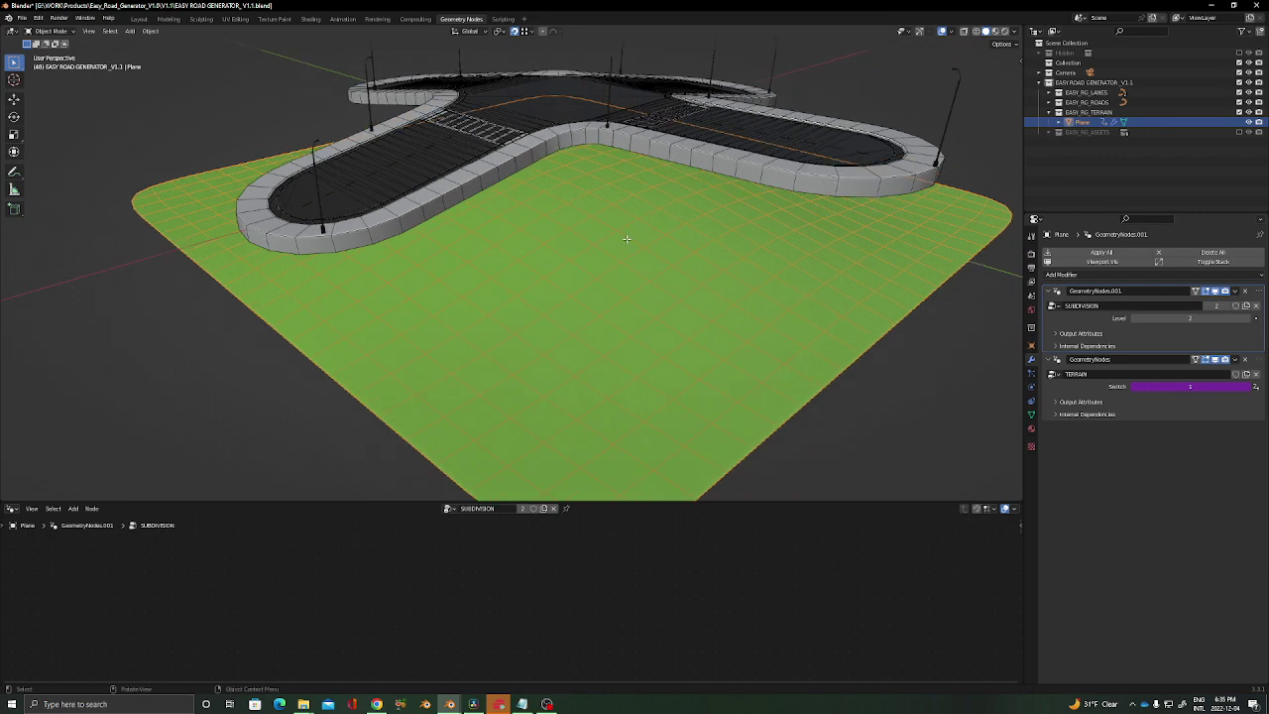
Step: Enter Edit Mode on the terrain Plane, select its whole mesh to inspect the base geometry, and return to Object Mode
{"action": "key", "text": "Tab"}
{"action": "scroll", "coordinate": [646, 232], "scroll_direction": "down", "scroll_amount": 5}
{"action": "key", "text": "a"}
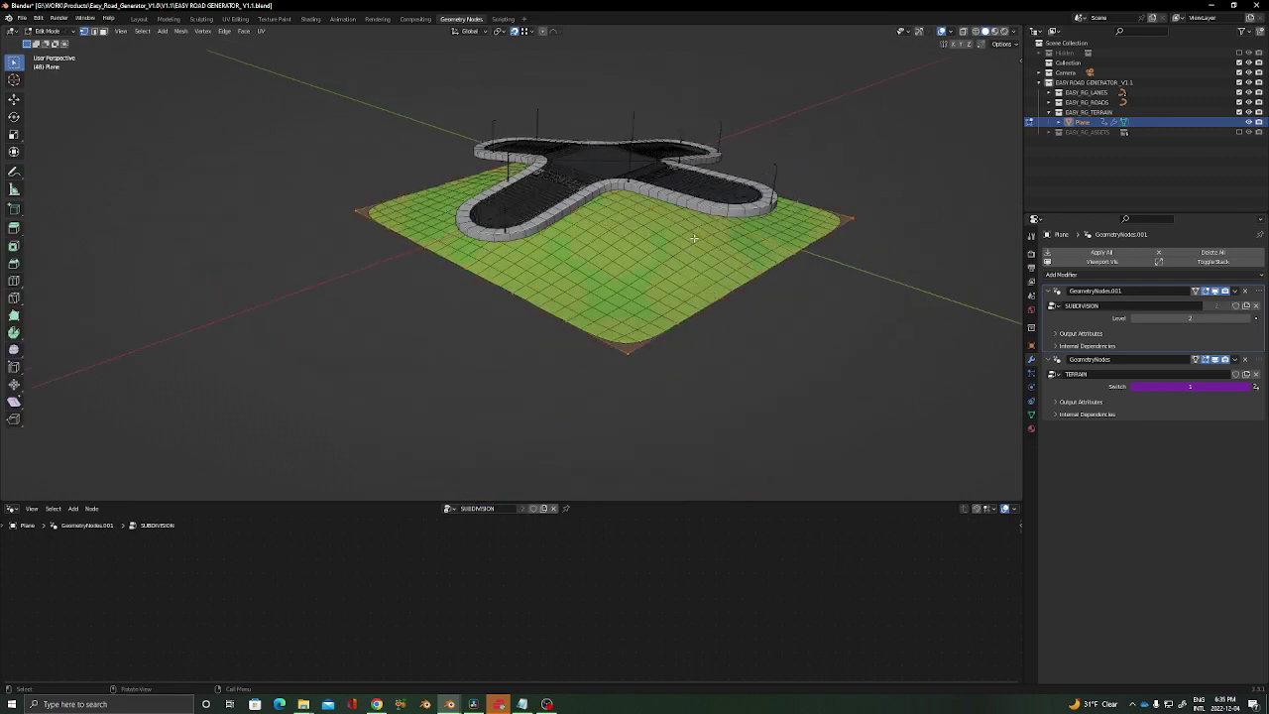
{"action": "scroll", "coordinate": [686, 266], "scroll_direction": "up", "scroll_amount": 4}
{"action": "right_click", "coordinate": [788, 233]}
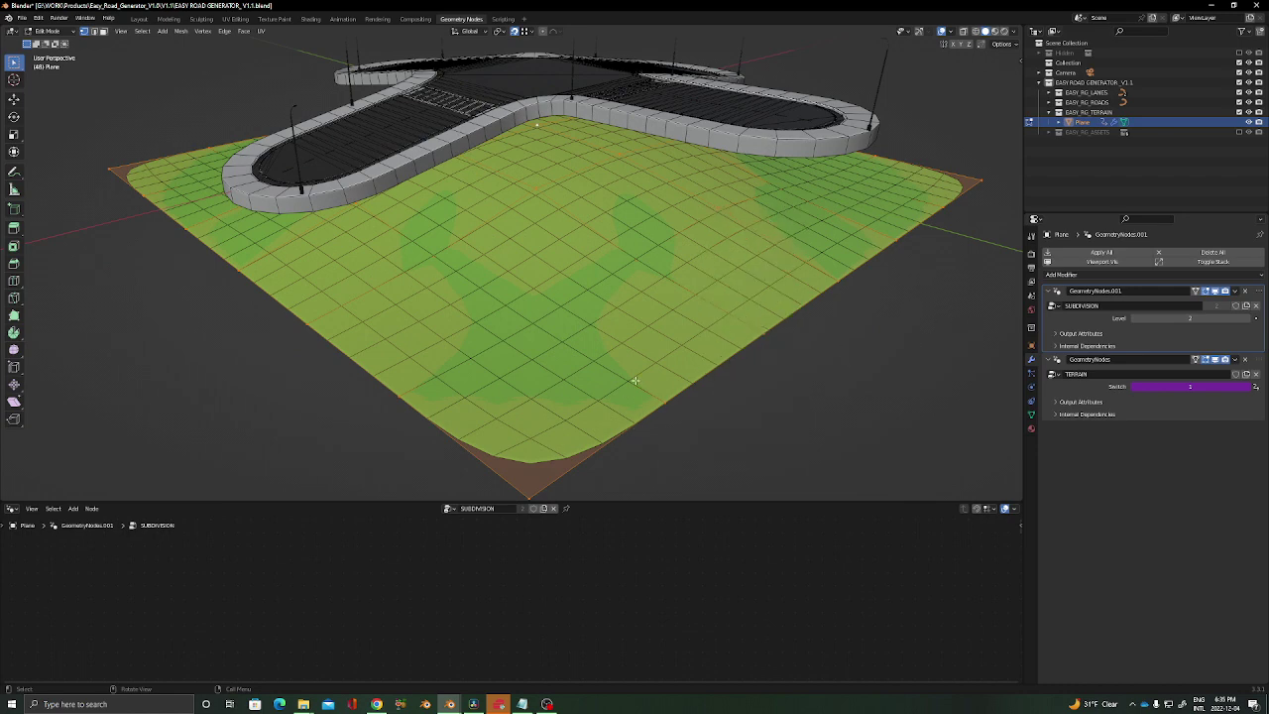
{"action": "scroll", "coordinate": [757, 314], "scroll_direction": "down", "scroll_amount": 4}
{"action": "key", "text": "Tab"}
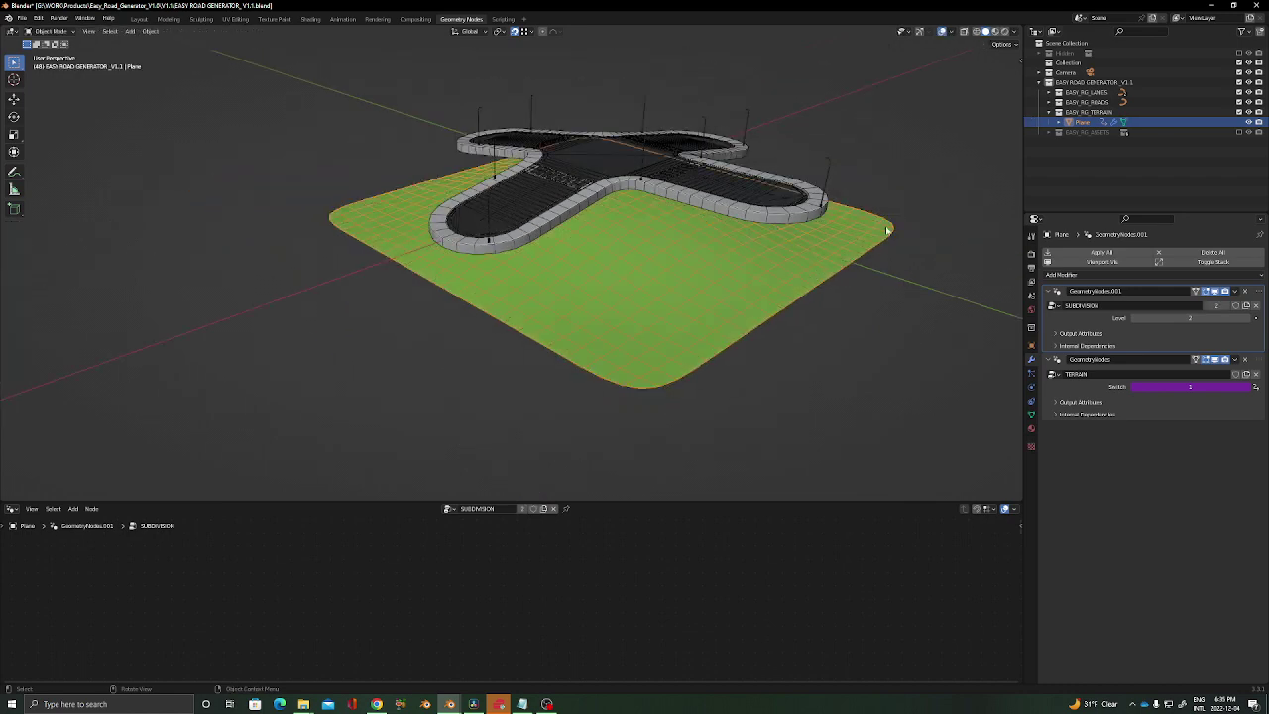
{"action": "middle_click_drag", "start_coordinate": [622, 243], "coordinate": [723, 241]}
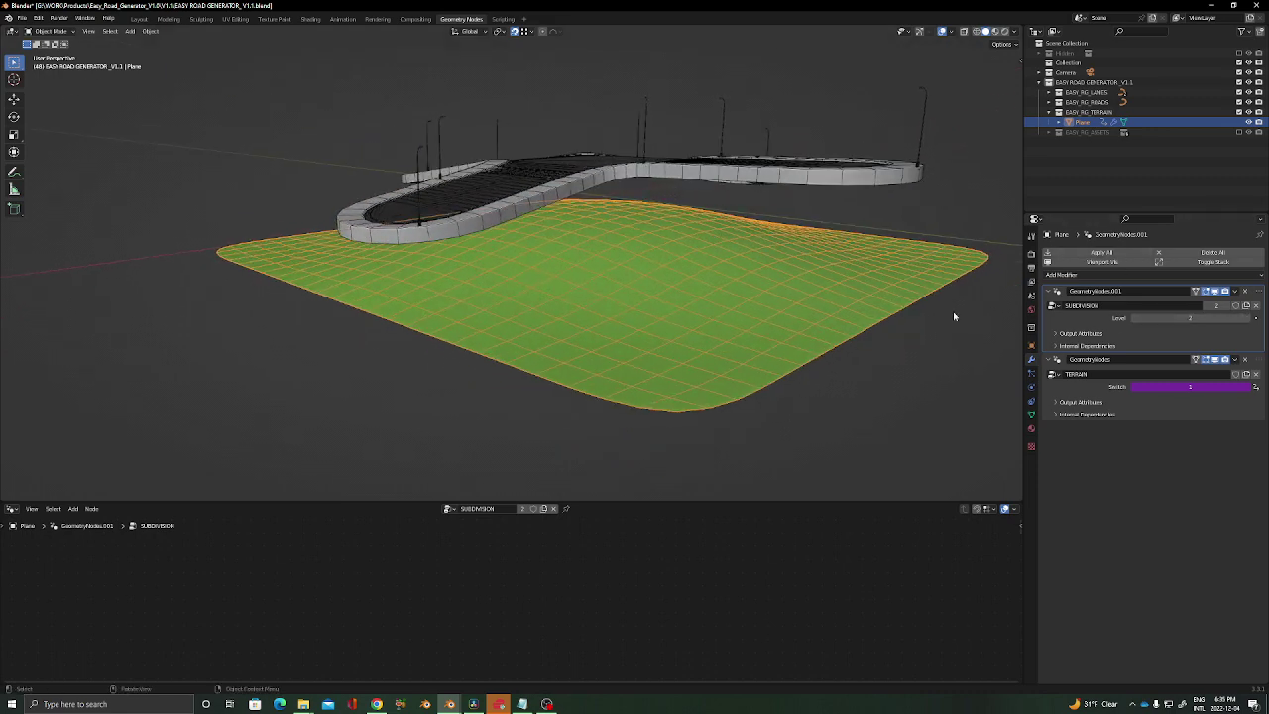
Step: Turn off the Wireframe overlay in the viewport
{"action": "key", "text": "q"}
{"action": "left_click", "coordinate": [759, 264]}
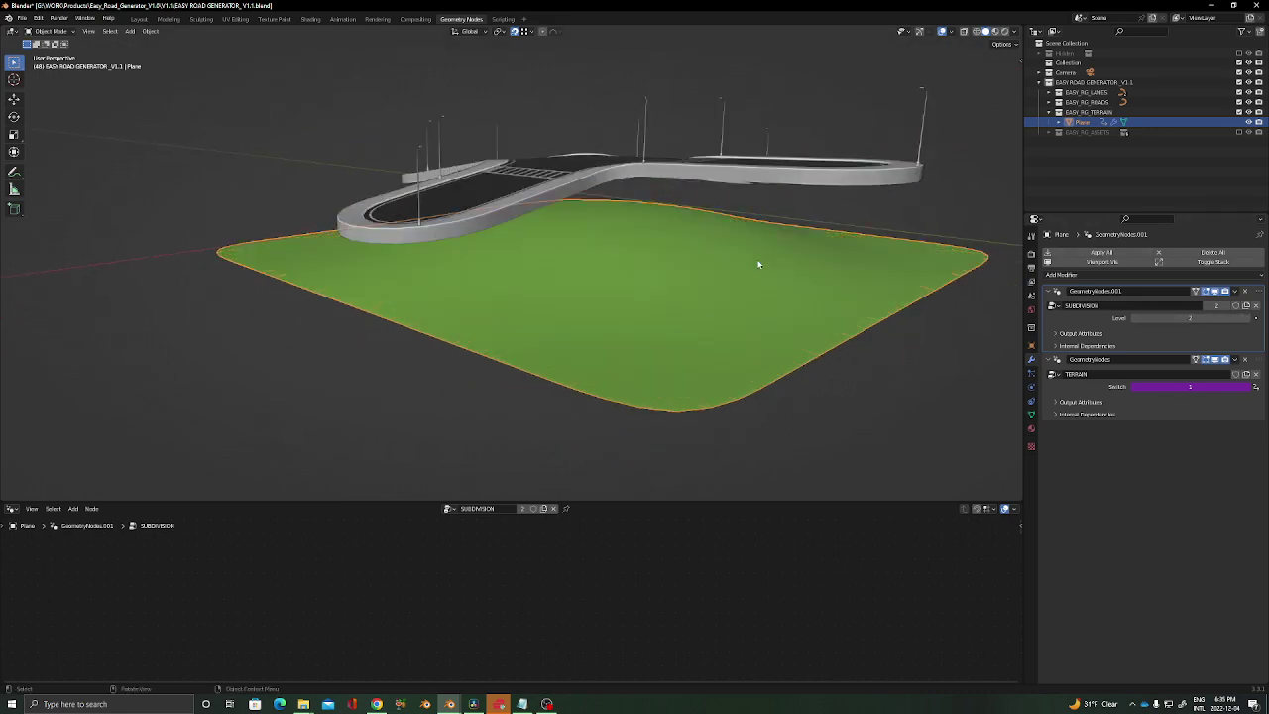
{"action": "middle_click_drag", "start_coordinate": [657, 252], "coordinate": [671, 278]}
Step: Select the ROAD object and set its PROJ_TERRAIN ON/OFF value to 0
{"action": "left_click", "coordinate": [783, 171]}
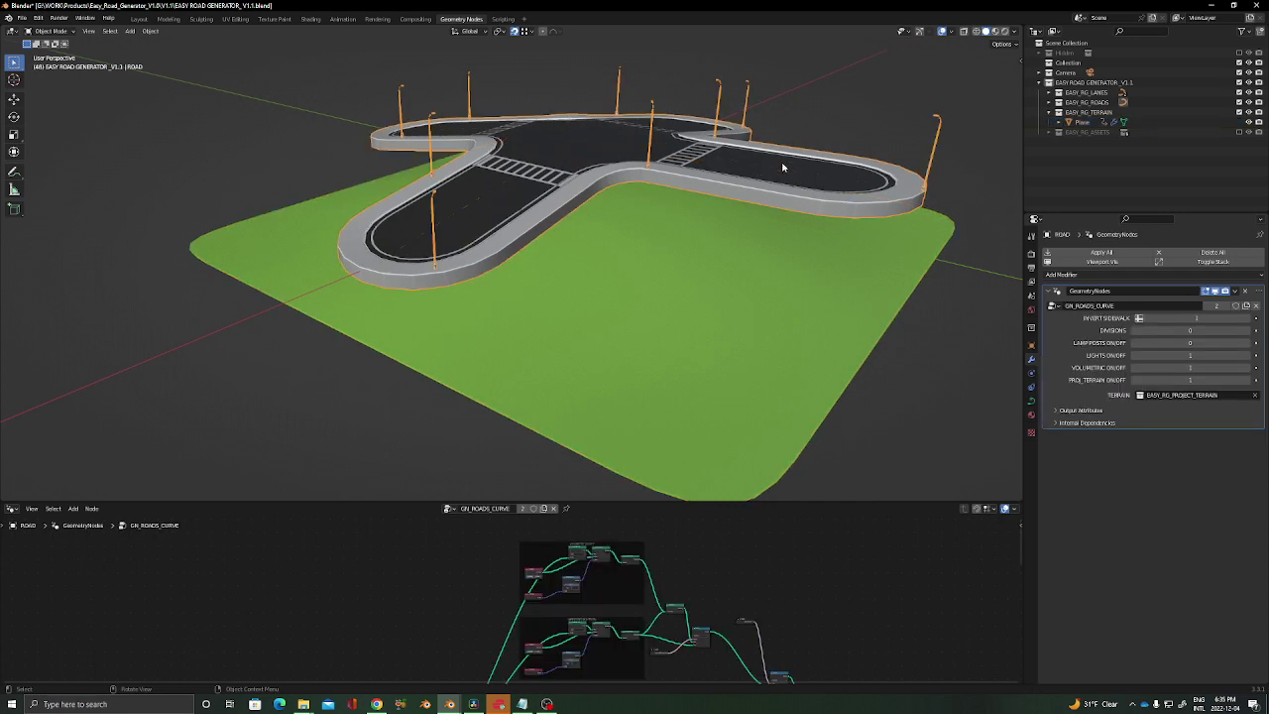
{"action": "middle_click_drag", "start_coordinate": [783, 171], "coordinate": [679, 206]}
{"action": "middle_click_drag", "start_coordinate": [864, 268], "coordinate": [843, 261], "text": "shift"}
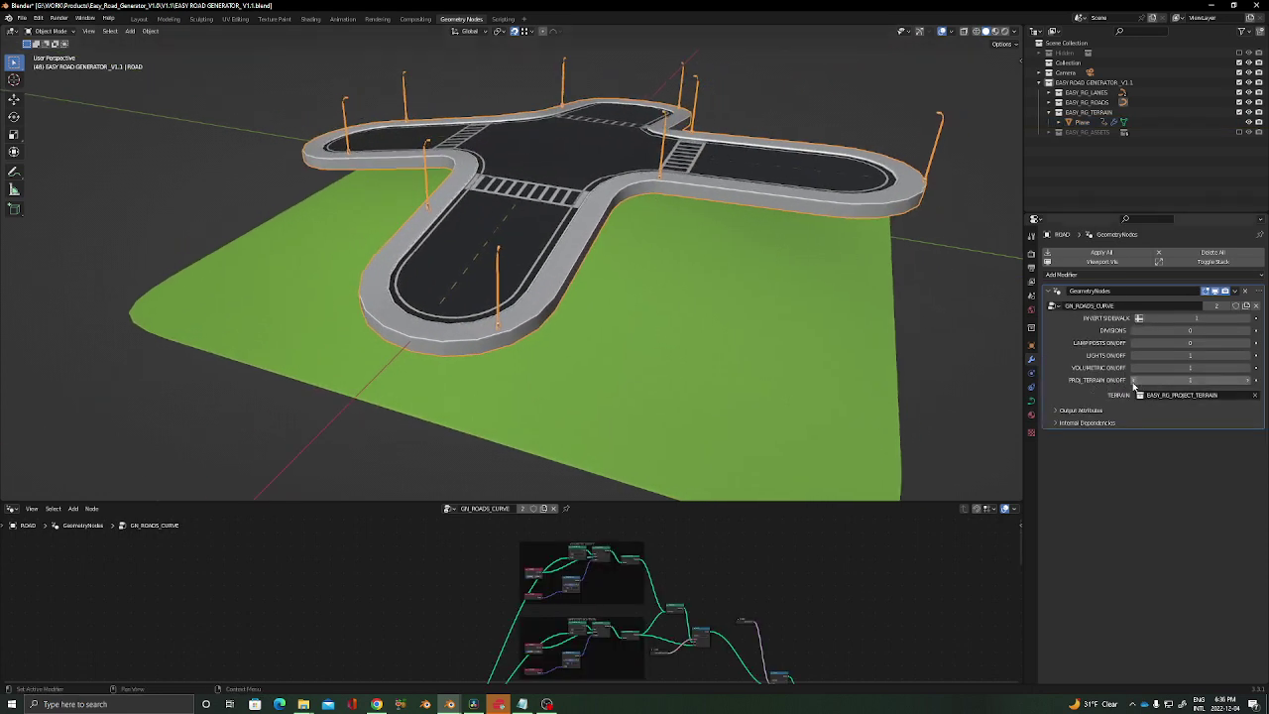
{"action": "left_click", "coordinate": [1134, 379]}
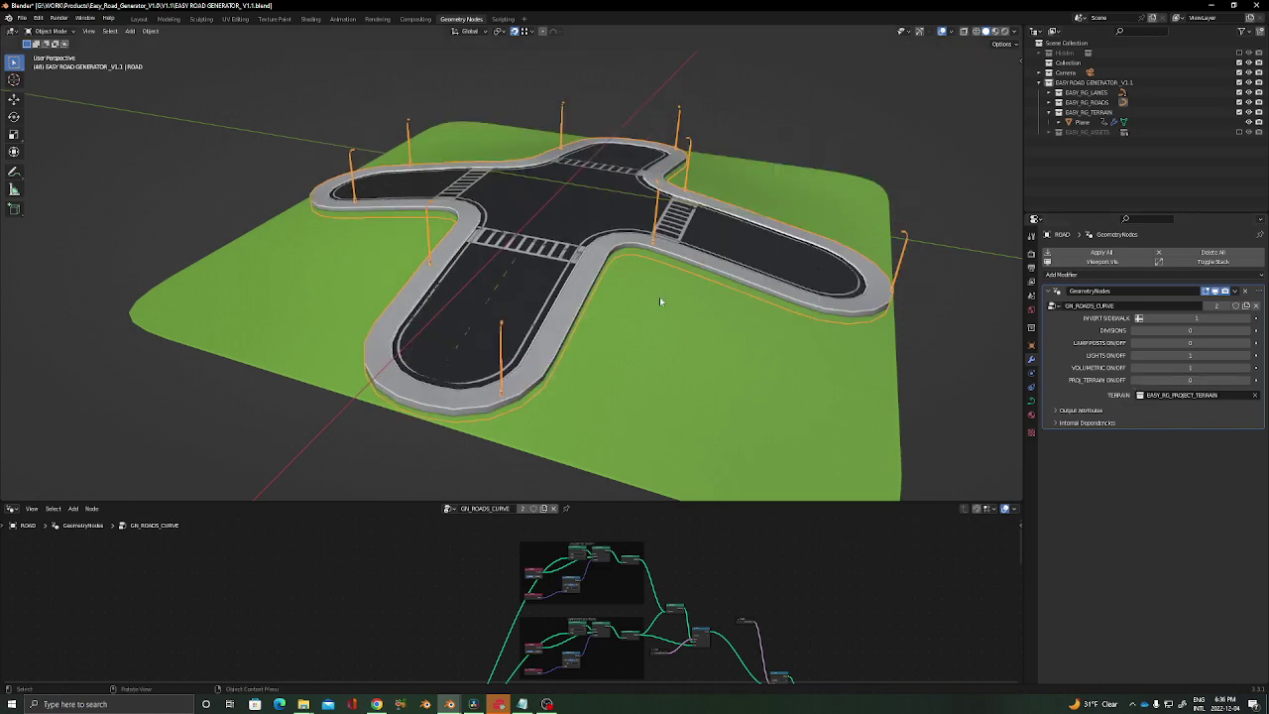
Step: Examine from several angles how the road, sidewalks and lamp posts follow the terrain's slopes
{"action": "middle_click_drag", "start_coordinate": [660, 296], "coordinate": [498, 272]}
{"action": "scroll", "coordinate": [525, 164], "scroll_direction": "up", "scroll_amount": 3}
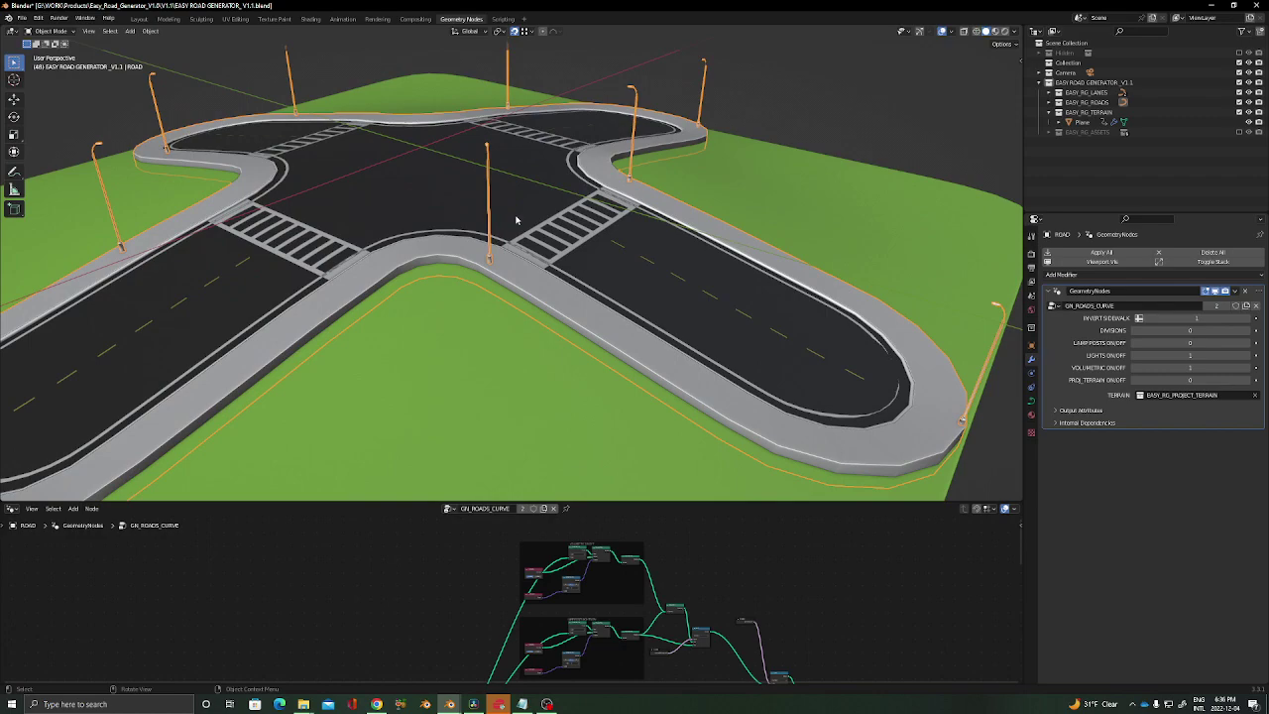
{"action": "scroll", "coordinate": [515, 220], "scroll_direction": "down", "scroll_amount": 2}
{"action": "middle_click_drag", "start_coordinate": [516, 220], "coordinate": [363, 340]}
{"action": "scroll", "coordinate": [497, 310], "scroll_direction": "down", "scroll_amount": 3}
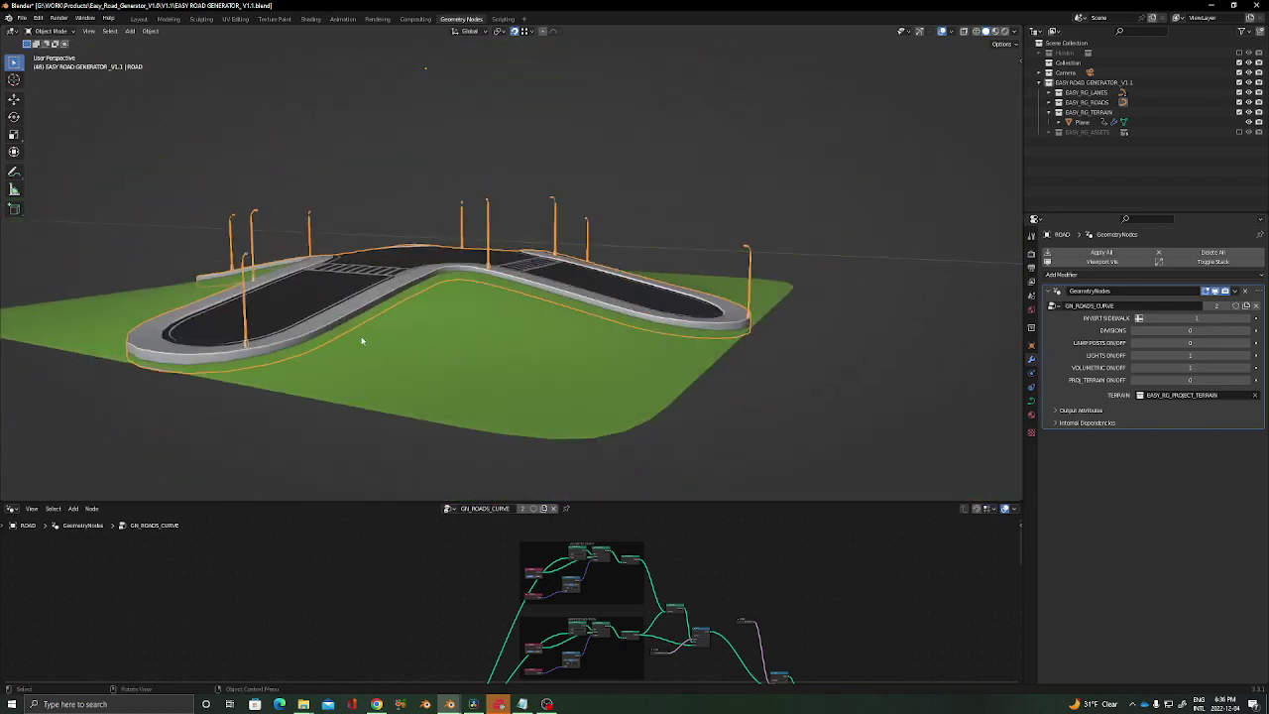
{"action": "scroll", "coordinate": [362, 340], "scroll_direction": "up", "scroll_amount": 4}
{"action": "scroll", "coordinate": [429, 313], "scroll_direction": "down", "scroll_amount": 2}
{"action": "middle_click_drag", "start_coordinate": [430, 313], "coordinate": [599, 167]}
{"action": "middle_click_drag", "start_coordinate": [483, 126], "coordinate": [544, 205]}
{"action": "scroll", "coordinate": [544, 205], "scroll_direction": "down", "scroll_amount": 3}
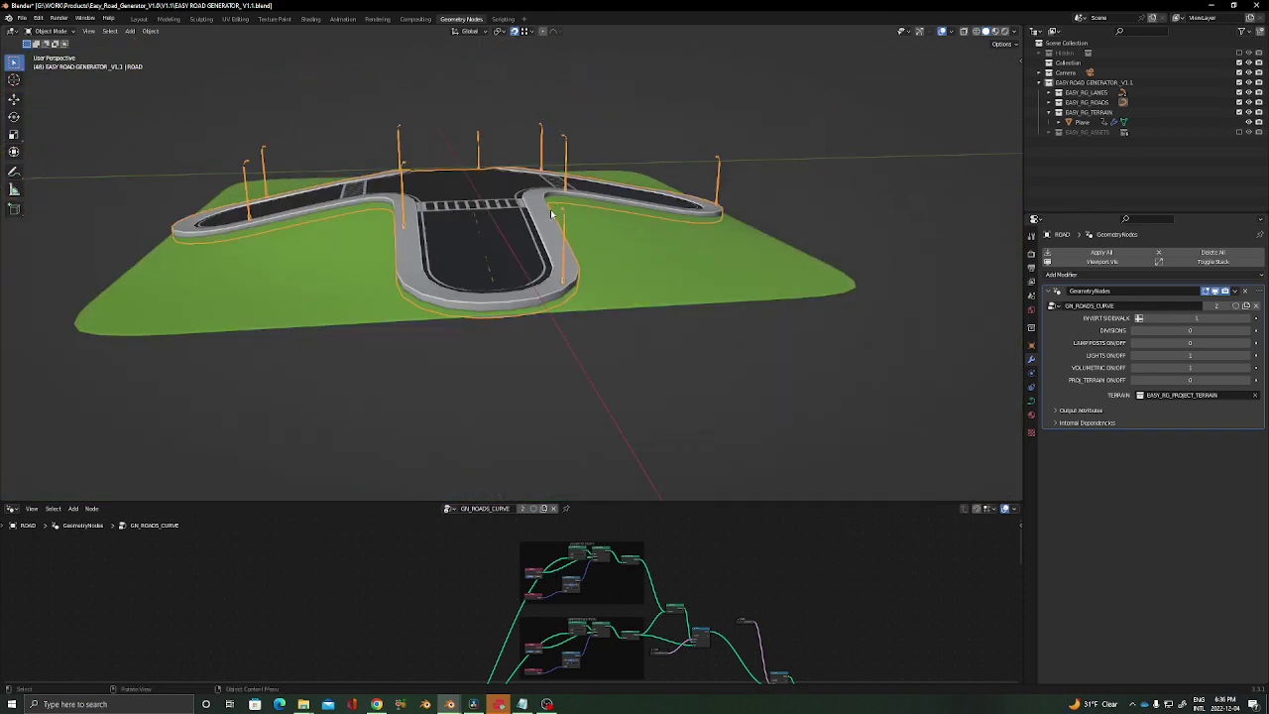
{"action": "scroll", "coordinate": [824, 250], "scroll_direction": "up", "scroll_amount": 4}
{"action": "middle_click_drag", "start_coordinate": [707, 249], "coordinate": [582, 210]}
{"action": "scroll", "coordinate": [582, 210], "scroll_direction": "up", "scroll_amount": 5}
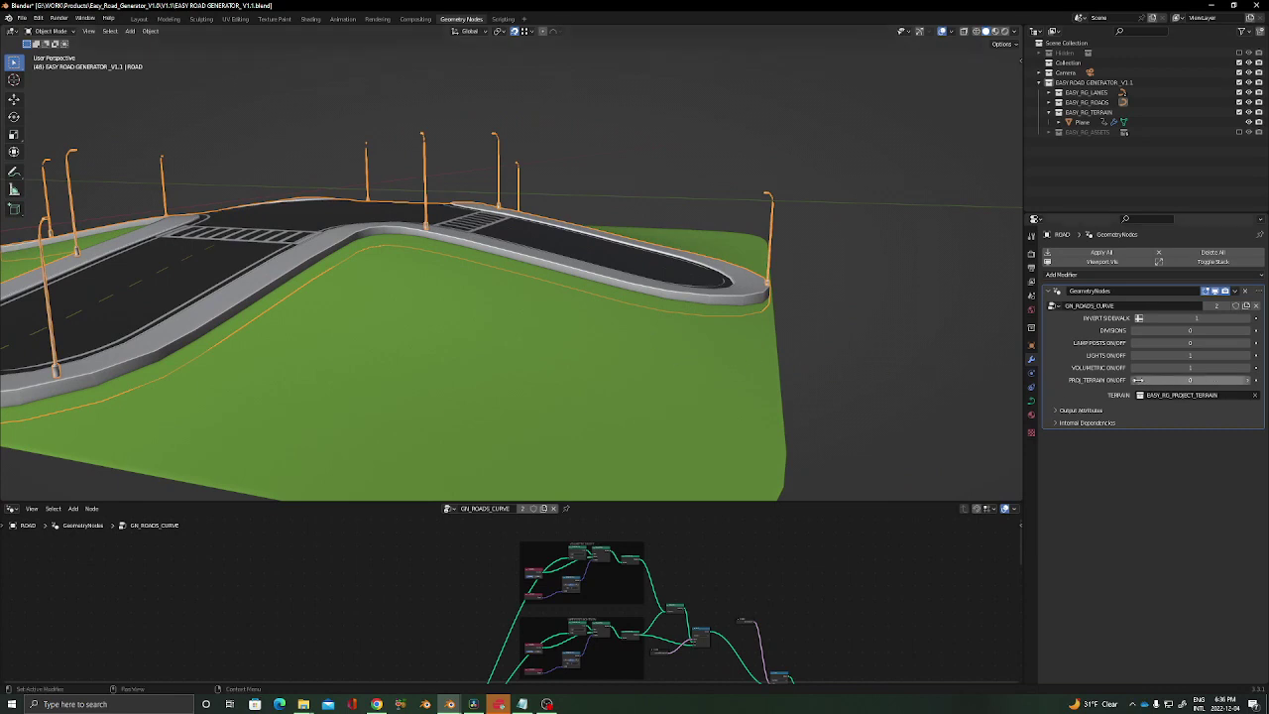
{"action": "scroll", "coordinate": [446, 254], "scroll_direction": "down", "scroll_amount": 4}
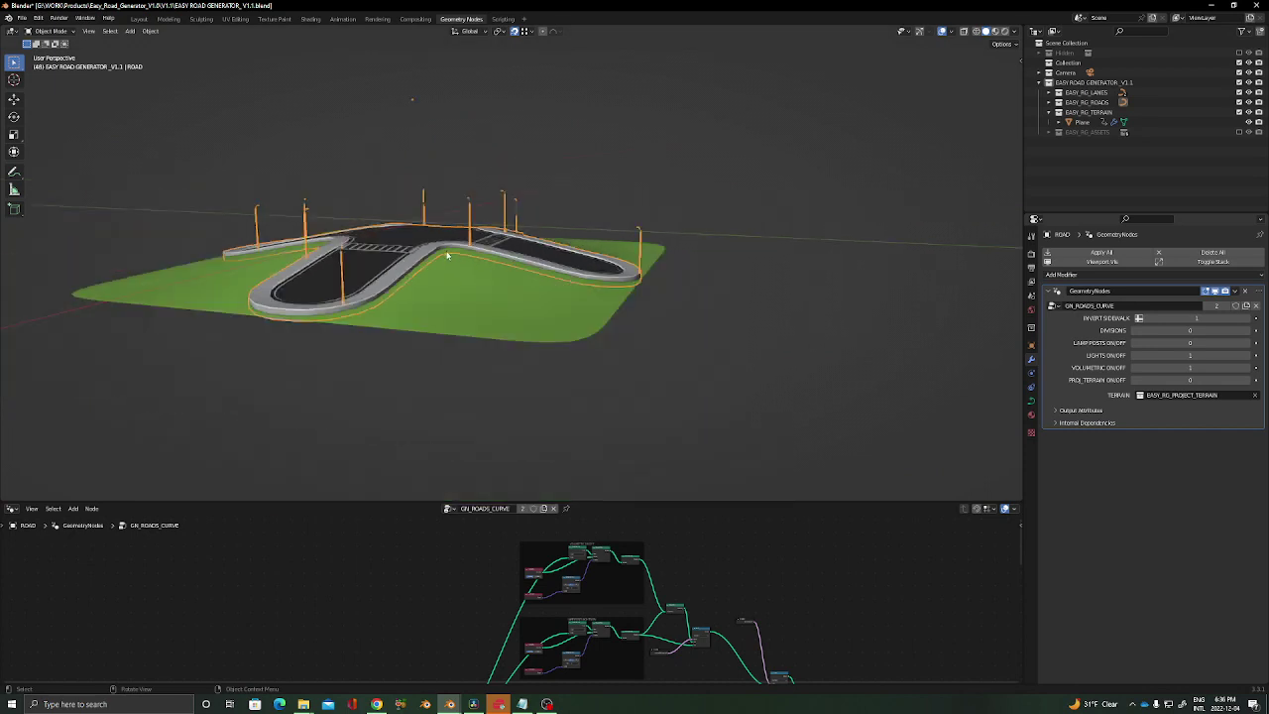
{"action": "middle_click_drag", "start_coordinate": [445, 255], "coordinate": [542, 259]}
{"action": "scroll", "coordinate": [424, 226], "scroll_direction": "up", "scroll_amount": 2}
{"action": "scroll", "coordinate": [429, 227], "scroll_direction": "down", "scroll_amount": 3}
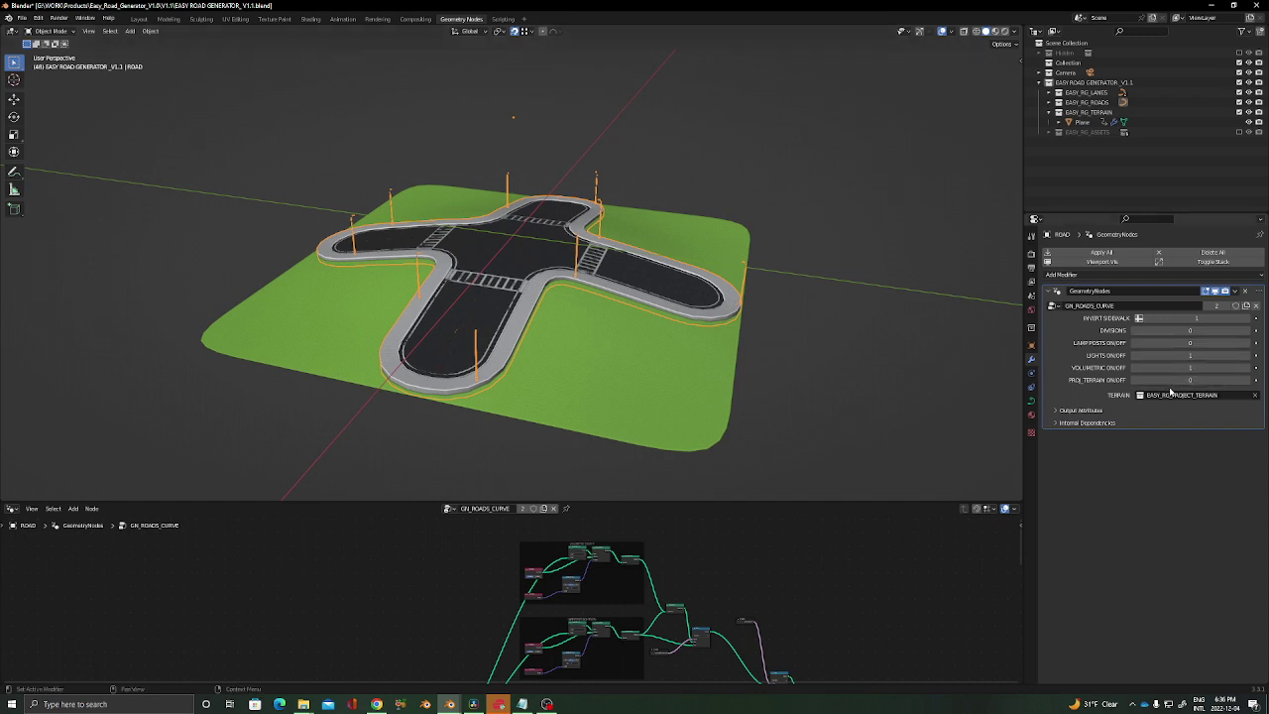
Step: Set the road's PROJ_TERRAIN ON/OFF value to 1 and compare the road's height with the terrain
{"action": "left_click", "coordinate": [1252, 381]}
{"action": "middle_click_drag", "start_coordinate": [519, 208], "coordinate": [515, 230]}
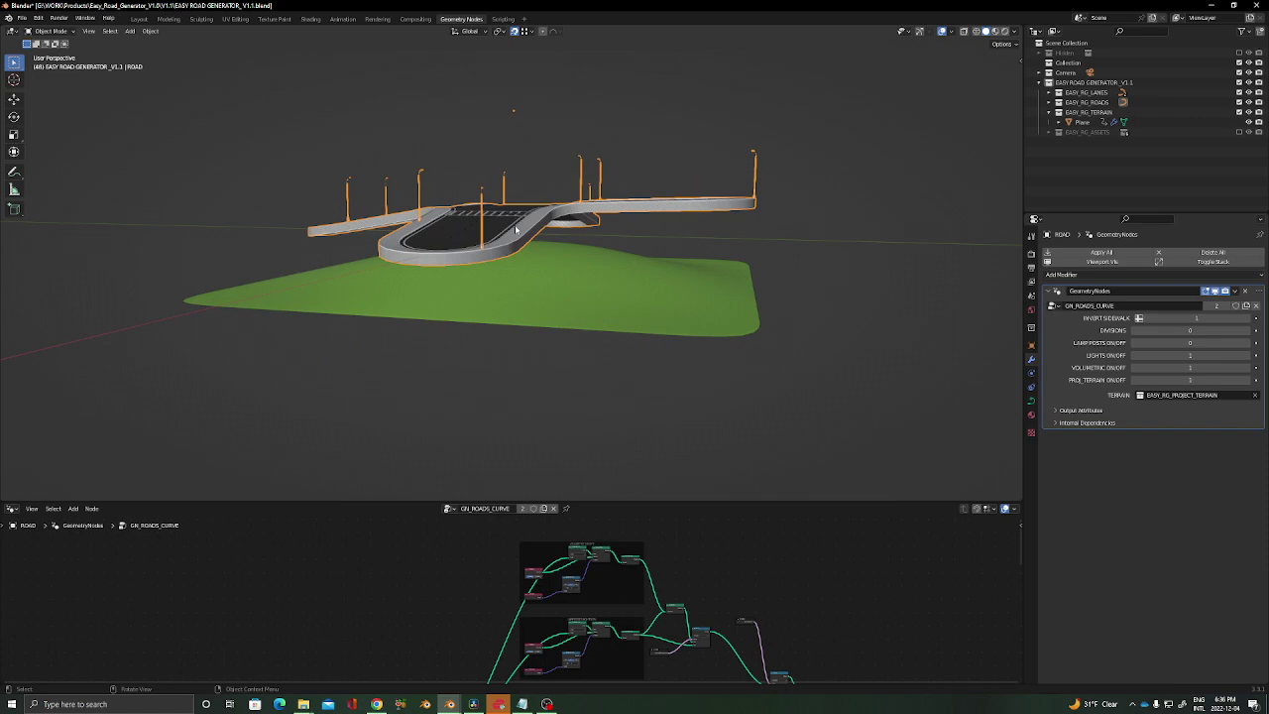
{"action": "middle_click_drag", "start_coordinate": [610, 237], "coordinate": [530, 211]}
{"action": "scroll", "coordinate": [580, 230], "scroll_direction": "up", "scroll_amount": 4}
Step: In Edit Mode, lower all road curve points except the raised arm's end points by about 5.8 m along Z
{"action": "key", "text": "Tab"}
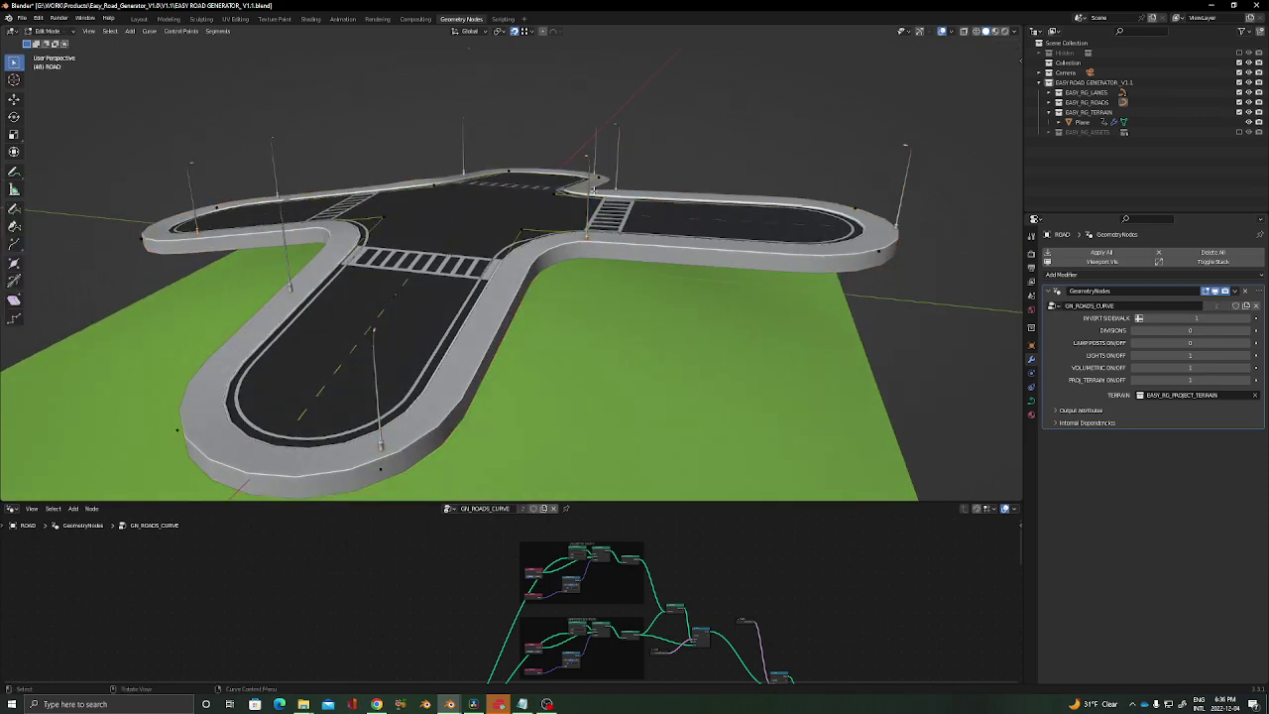
{"action": "scroll", "coordinate": [530, 211], "scroll_direction": "down", "scroll_amount": 4}
{"action": "left_click_drag", "start_coordinate": [659, 121], "coordinate": [298, 308]}
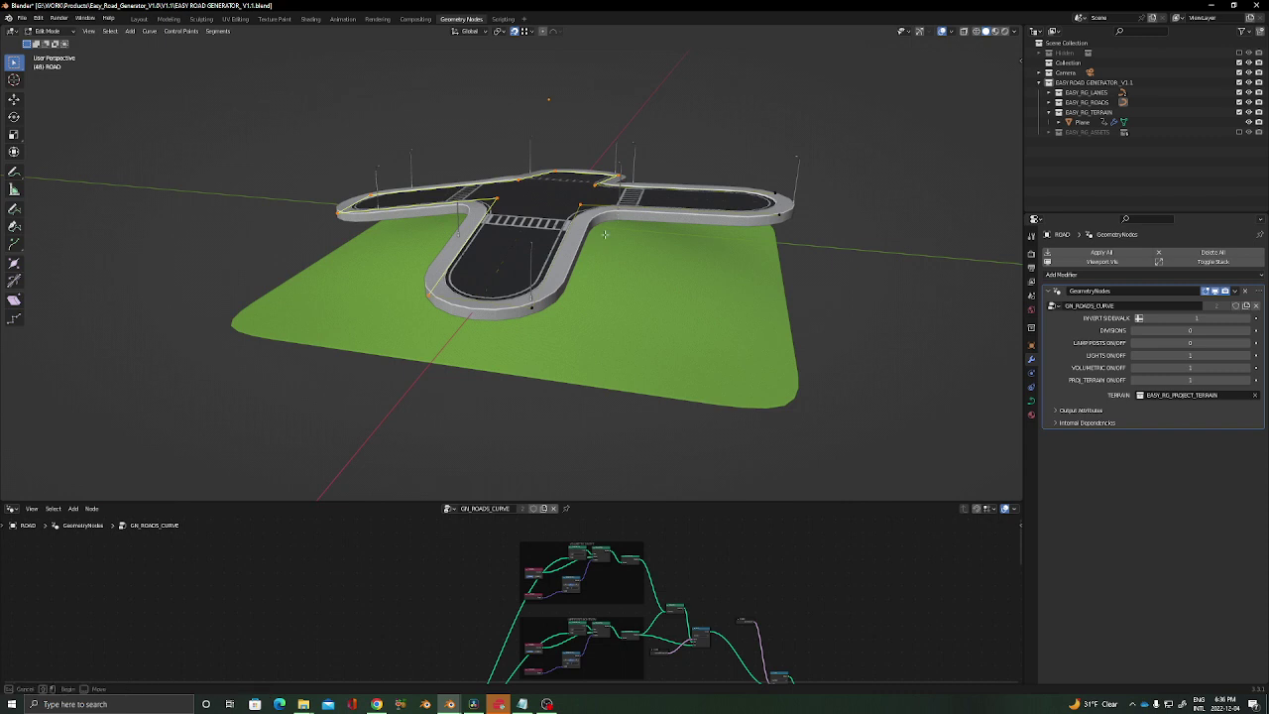
{"action": "left_click_drag", "start_coordinate": [623, 215], "coordinate": [419, 436], "text": "shift"}
{"action": "key", "text": "g"}
{"action": "key", "text": "z"}
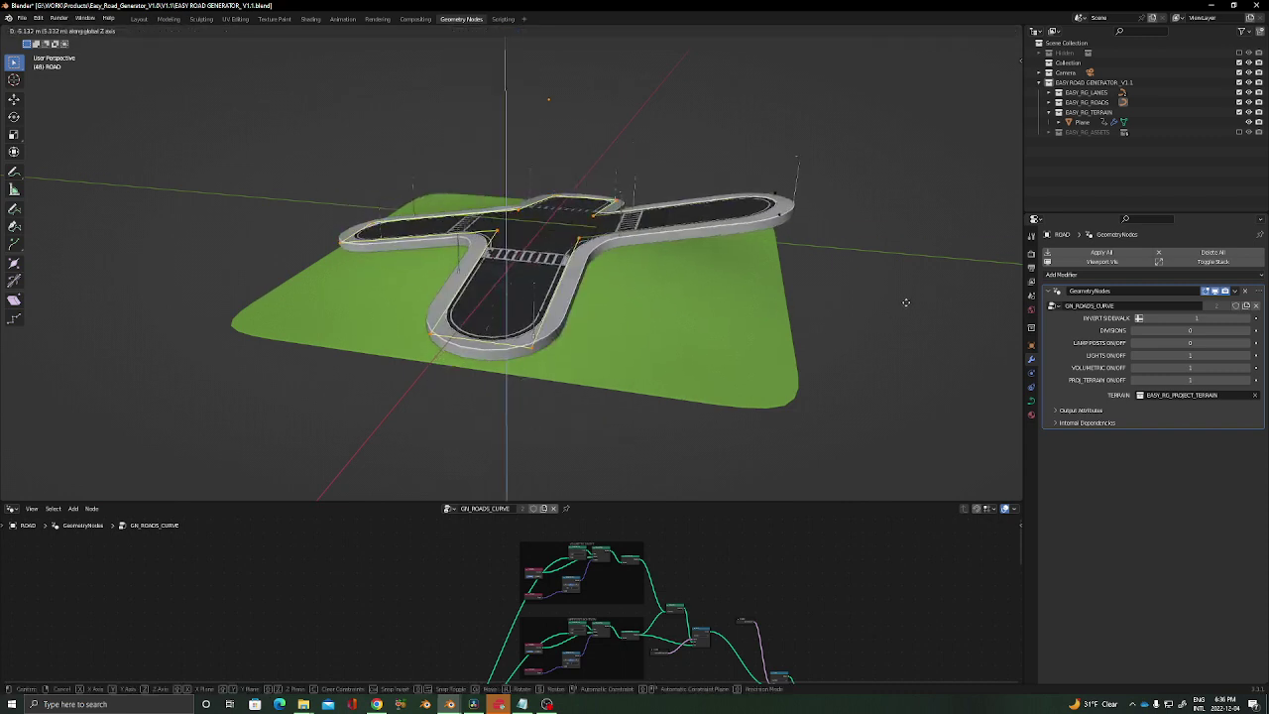
{"action": "left_click", "coordinate": [939, 341]}
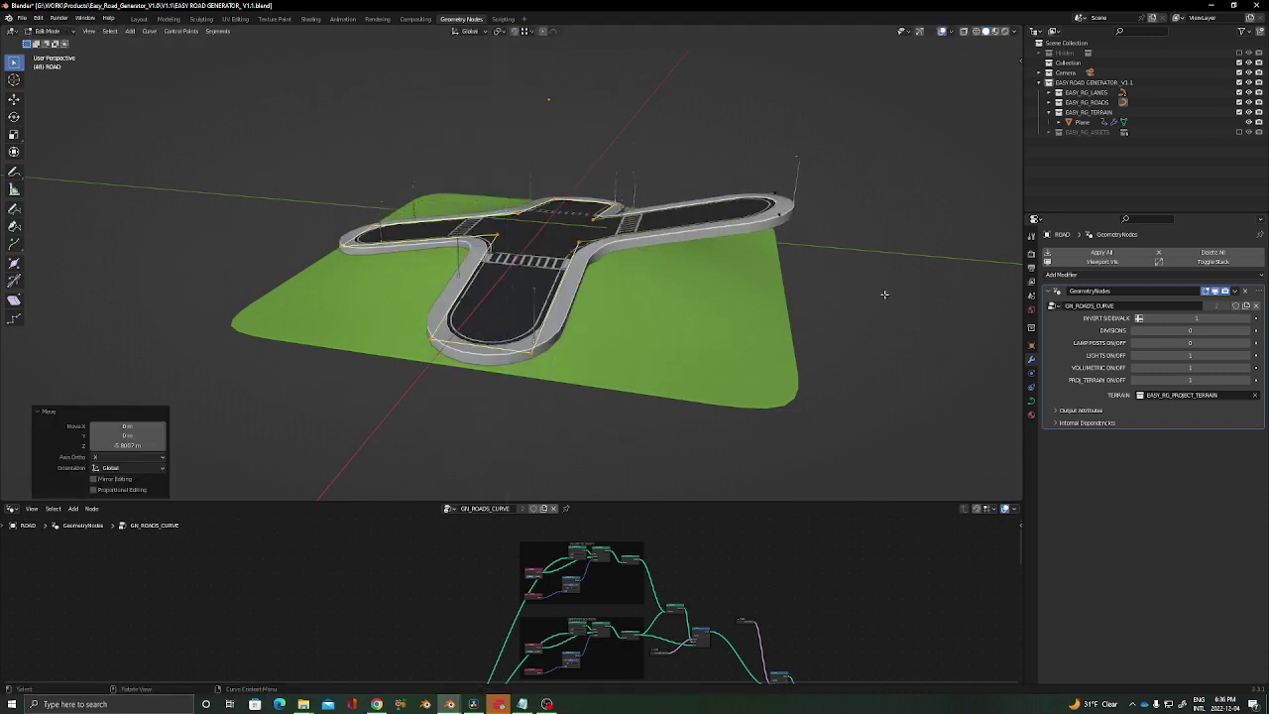
Step: Lower the raised arm's end points by about 8.9 m along Z
{"action": "left_click_drag", "start_coordinate": [831, 155], "coordinate": [710, 250]}
{"action": "key", "text": "g"}
{"action": "key", "text": "z"}
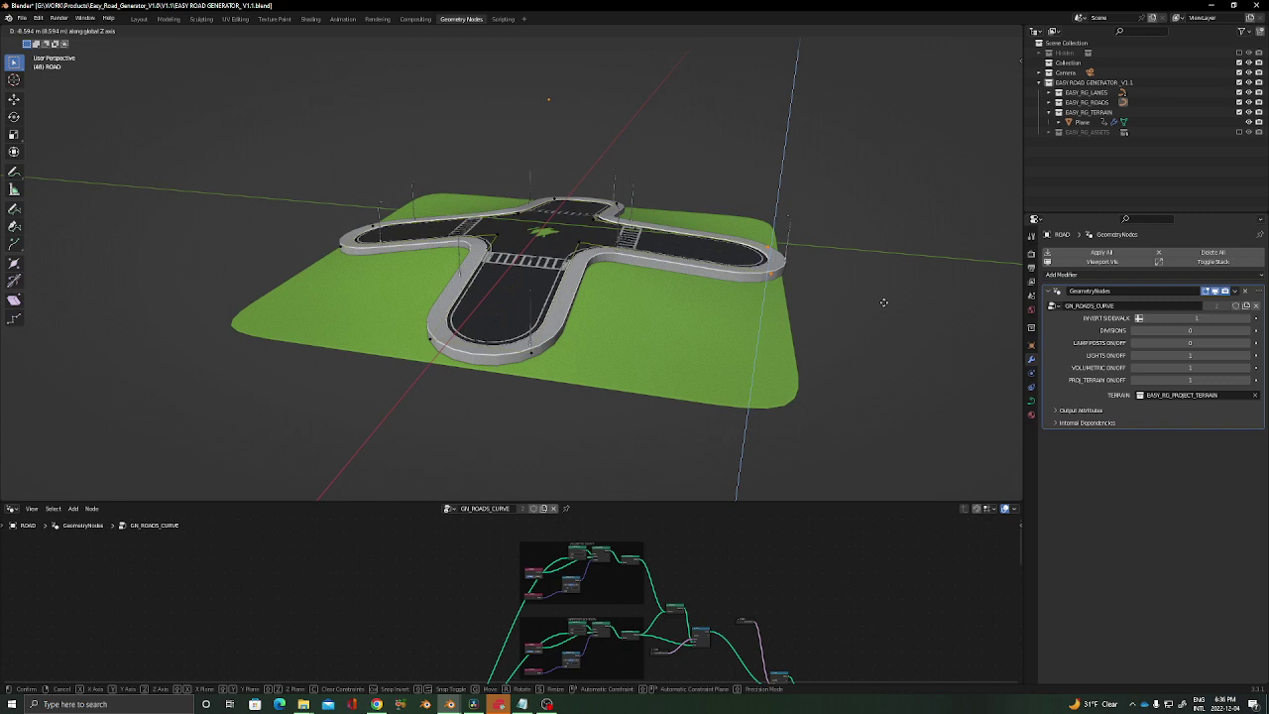
{"action": "left_click", "coordinate": [830, 287]}
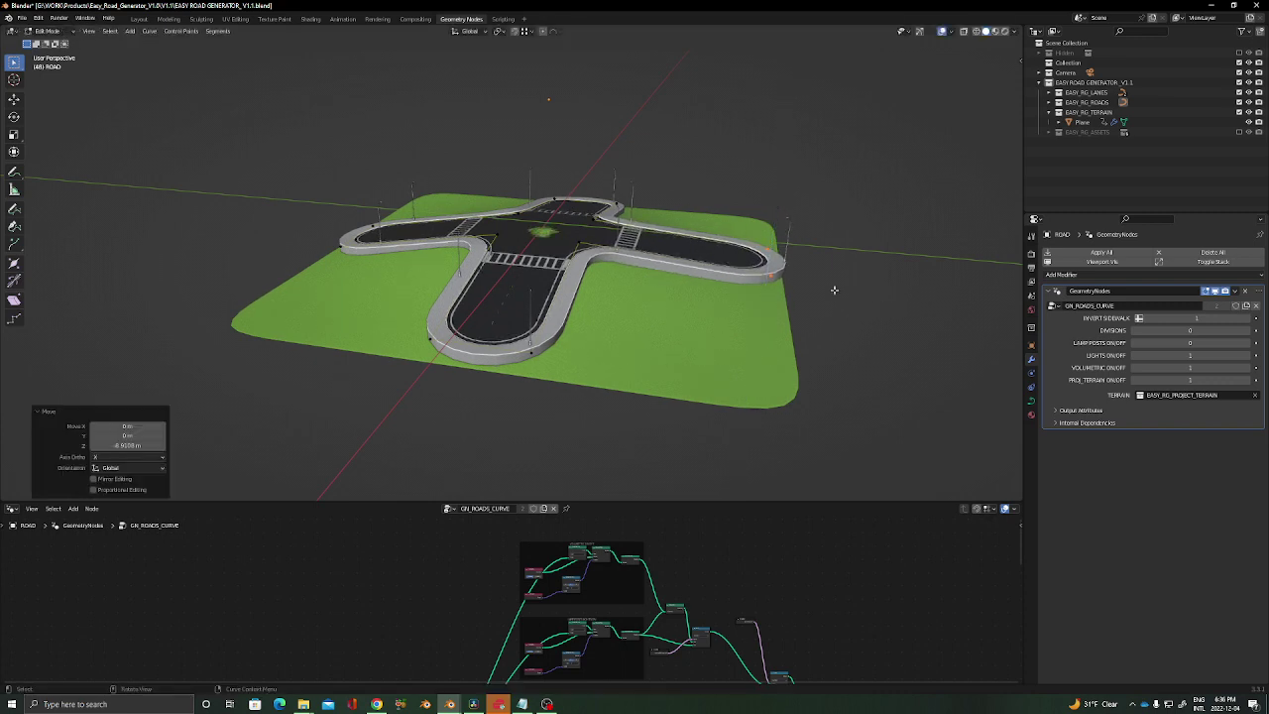
Step: Select all the road curve's points, raise them slightly along Z above the terrain, and return to Object Mode
{"action": "scroll", "coordinate": [823, 247], "scroll_direction": "down", "scroll_amount": 3}
{"action": "left_click_drag", "start_coordinate": [835, 179], "coordinate": [415, 348]}
{"action": "mouse_move", "coordinate": [530, 262]}
{"action": "middle_mouse_down"}
{"action": "mouse_move", "coordinate": [546, 289]}
{"action": "mouse_move", "coordinate": [512, 258]}
{"action": "middle_mouse_up"}
{"action": "middle_click_drag", "start_coordinate": [496, 337], "coordinate": [573, 263]}
{"action": "key", "text": "g"}
{"action": "key", "text": "z"}
{"action": "left_click", "coordinate": [607, 162]}
{"action": "key", "text": "Tab"}
Step: Select the ROAD object, examine the transform locks in its object properties, and try to move it in Object Mode
{"action": "left_click", "coordinate": [566, 319]}
{"action": "scroll", "coordinate": [505, 255], "scroll_direction": "up", "scroll_amount": 3}
{"action": "scroll", "coordinate": [598, 255], "scroll_direction": "down", "scroll_amount": 5}
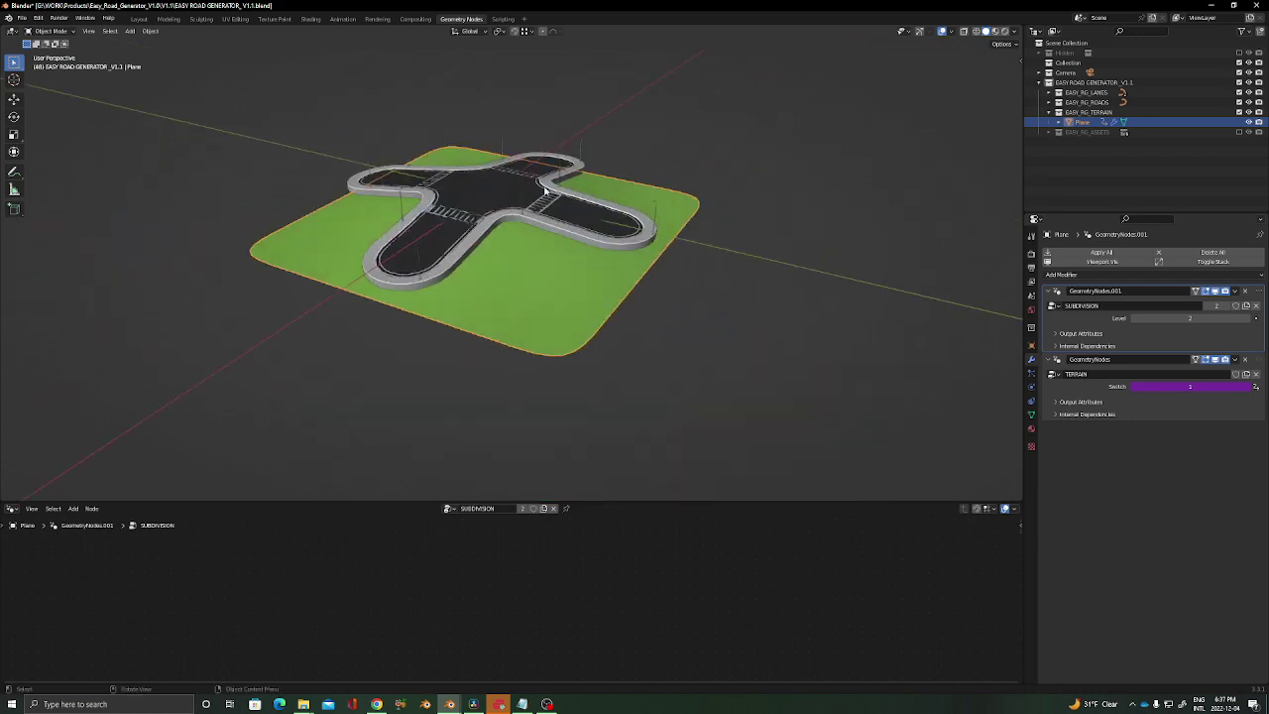
{"action": "left_click", "coordinate": [485, 194]}
{"action": "middle_click_drag", "start_coordinate": [497, 186], "coordinate": [513, 151]}
{"action": "left_click", "coordinate": [1031, 345]}
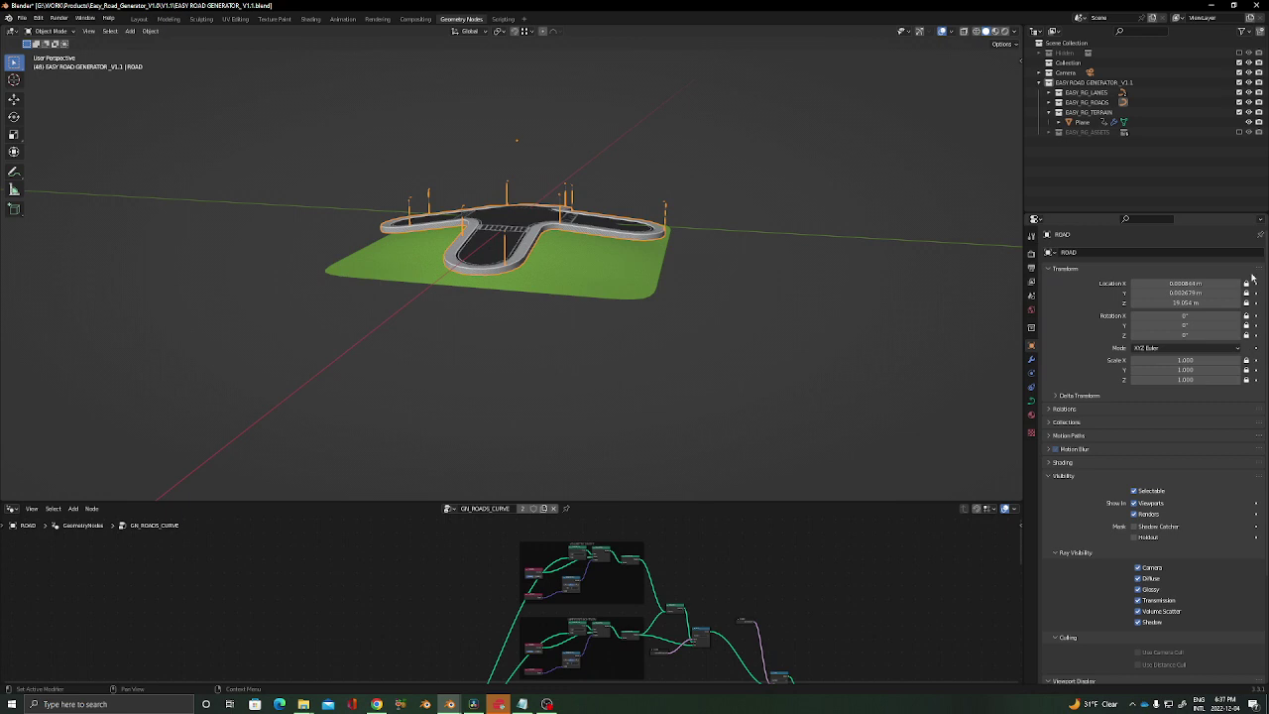
{"action": "middle_click_drag", "start_coordinate": [541, 205], "coordinate": [530, 234]}
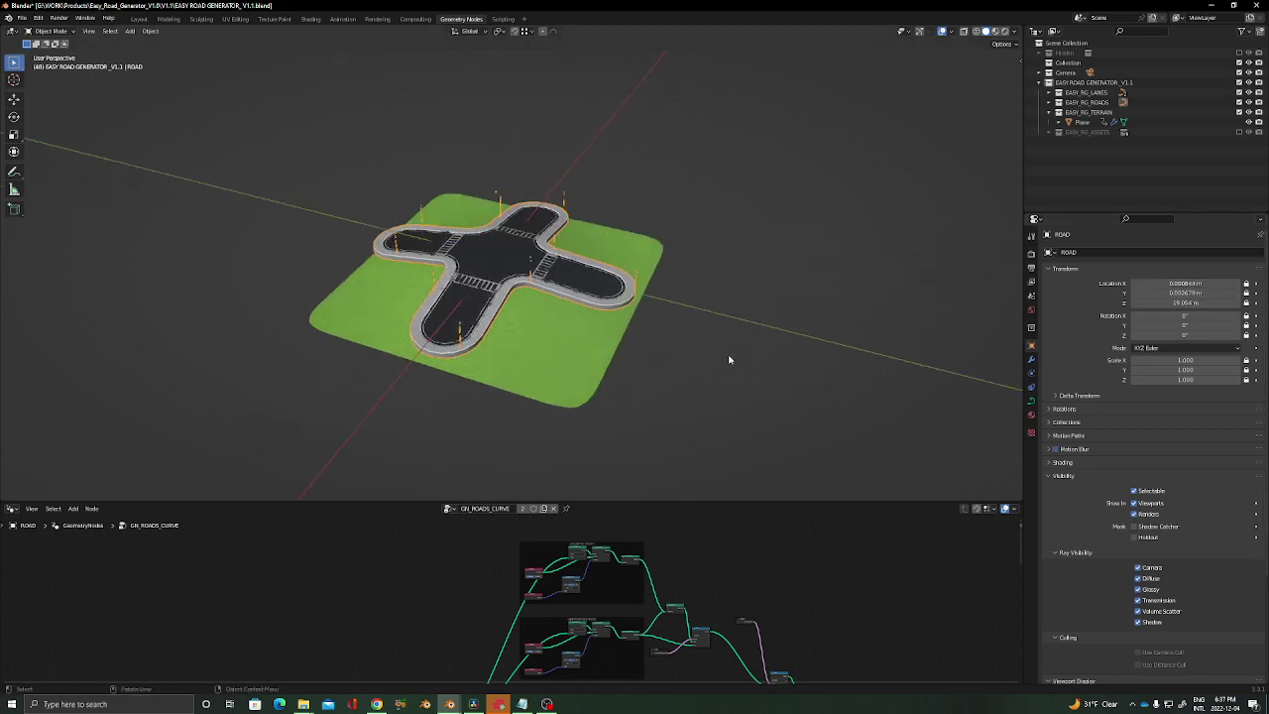
{"action": "scroll", "coordinate": [565, 270], "scroll_direction": "up", "scroll_amount": 5}
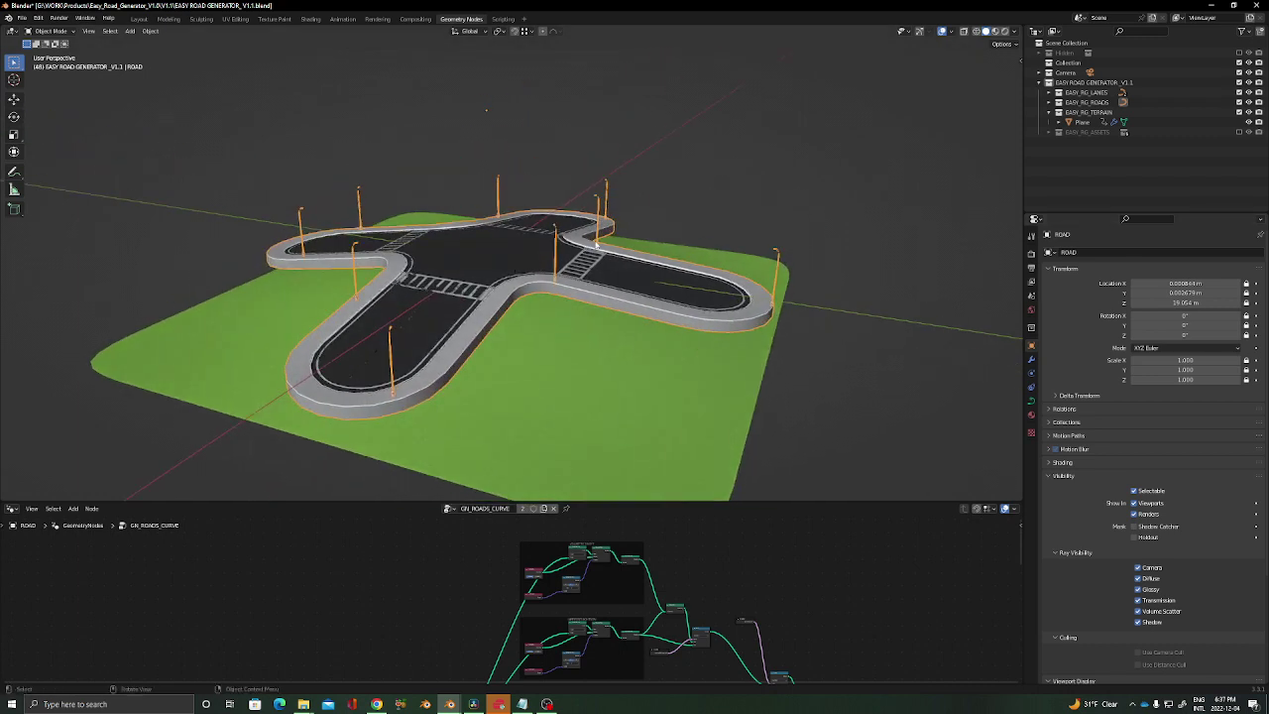
{"action": "key", "text": "g"}
Step: In Edit Mode, raise all the road curve's points along Z well above the terrain, then return to Object Mode
{"action": "key", "text": "Tab"}
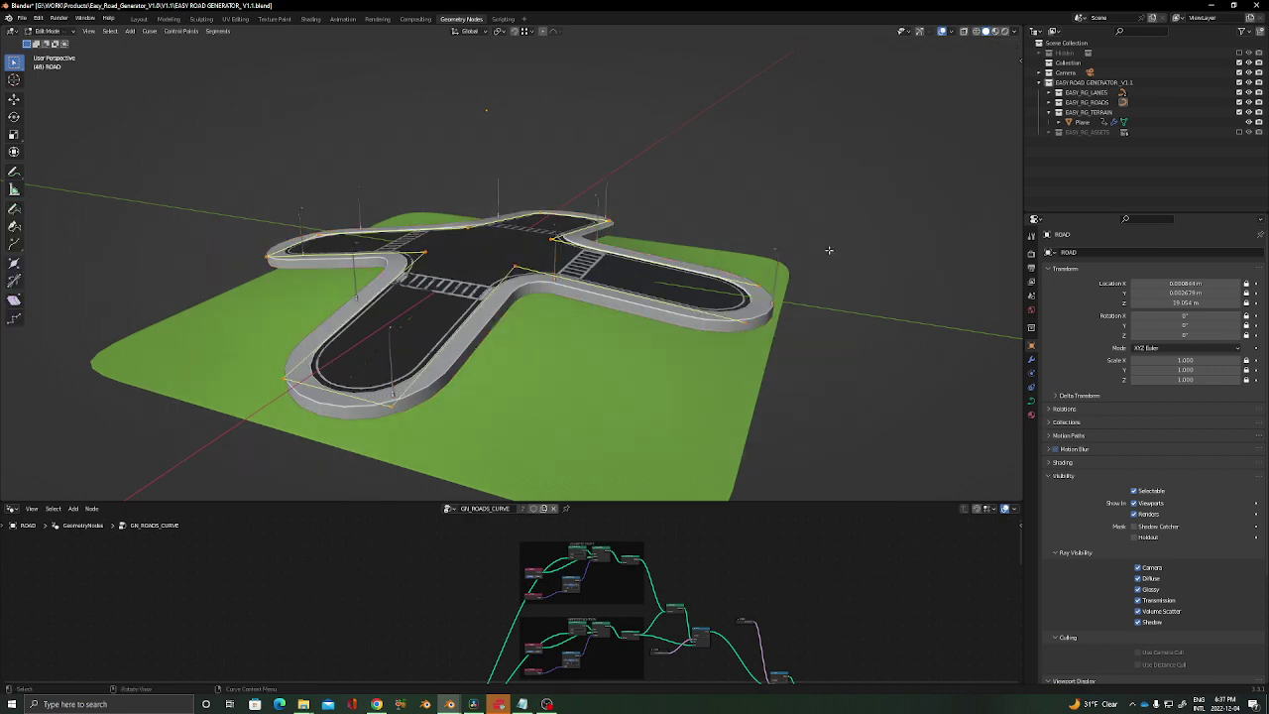
{"action": "key", "text": "g"}
{"action": "key", "text": "z"}
{"action": "left_click", "coordinate": [804, 203]}
{"action": "middle_click_drag", "start_coordinate": [727, 221], "coordinate": [601, 216]}
{"action": "key", "text": "Tab"}
Step: Add a Landscape mesh at the 3D cursor near the green terrain
{"action": "left_click", "coordinate": [585, 270]}
{"action": "middle_click_drag", "start_coordinate": [552, 295], "coordinate": [506, 227]}
{"action": "scroll", "coordinate": [507, 227], "scroll_direction": "up", "scroll_amount": 3}
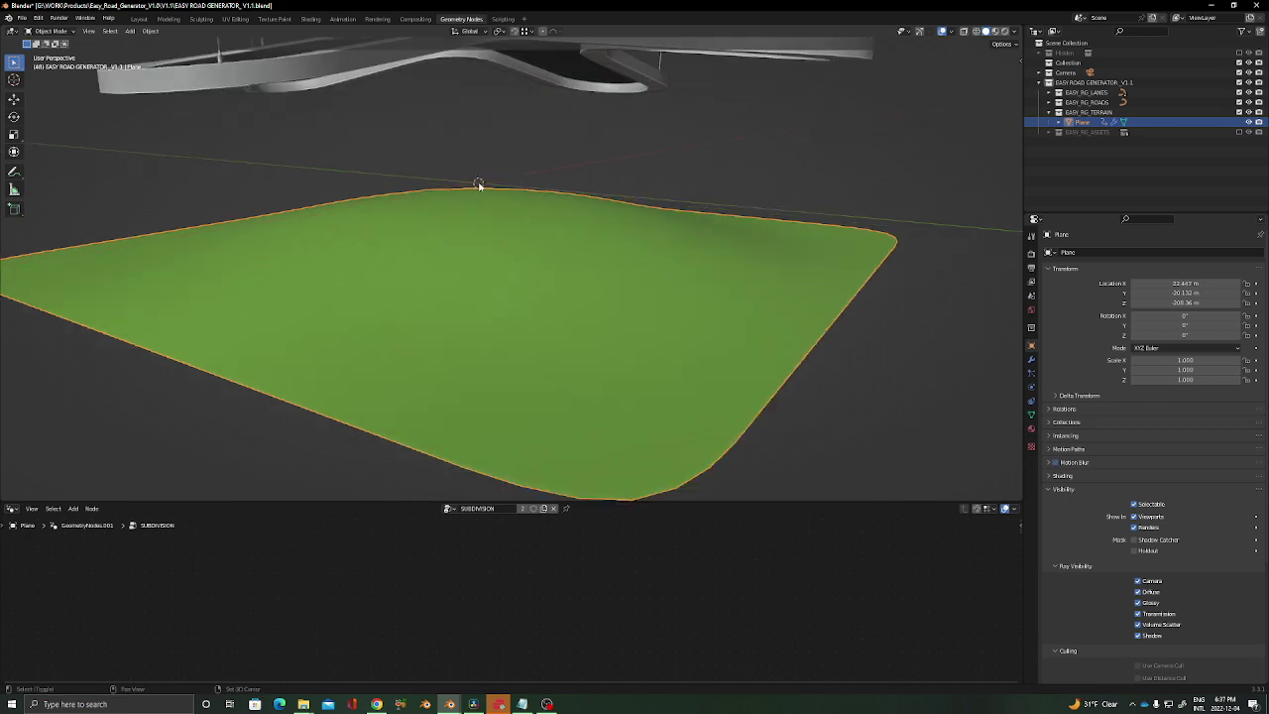
{"action": "key", "text": "shift+a"}
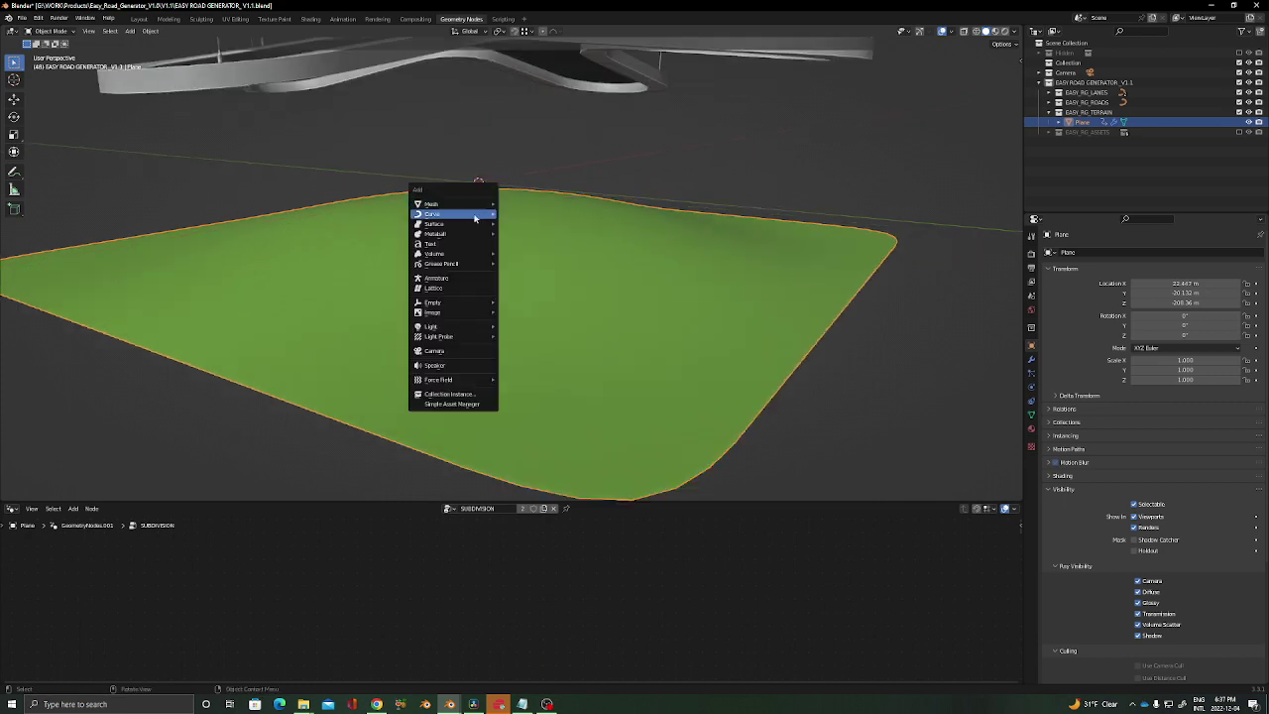
{"action": "mouse_move", "coordinate": [455, 318]}
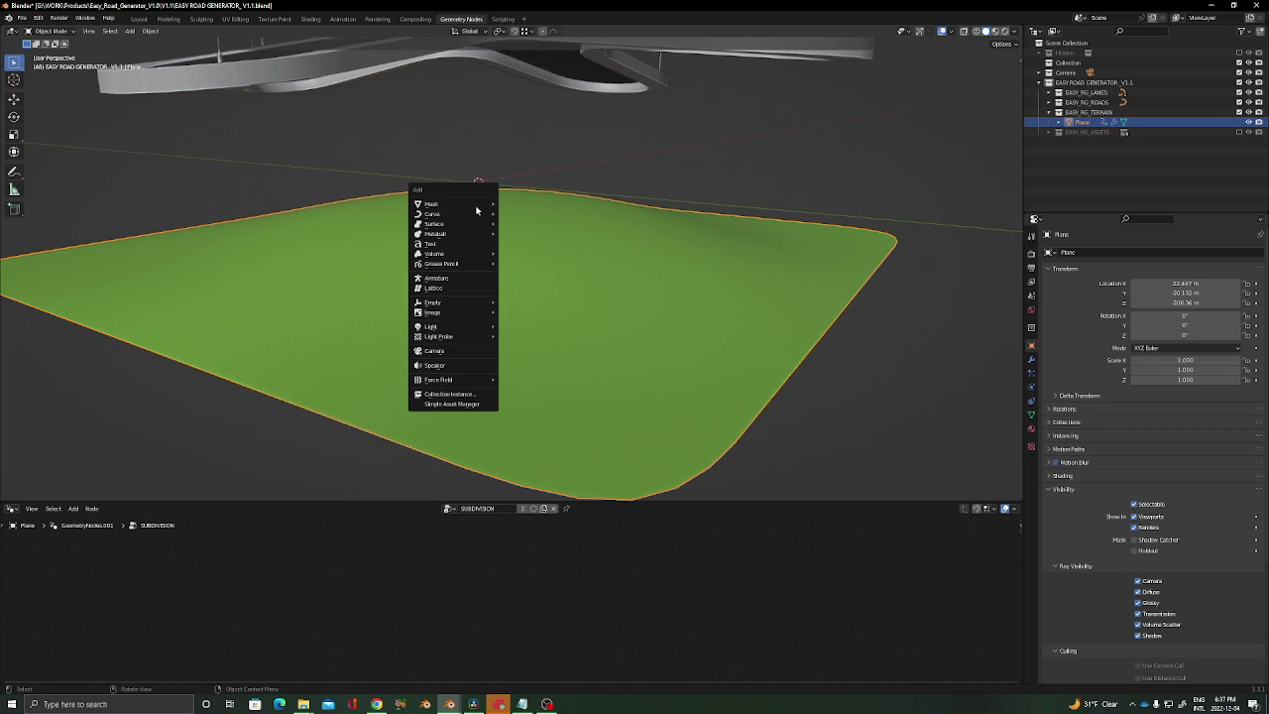
{"action": "mouse_move", "coordinate": [476, 206]}
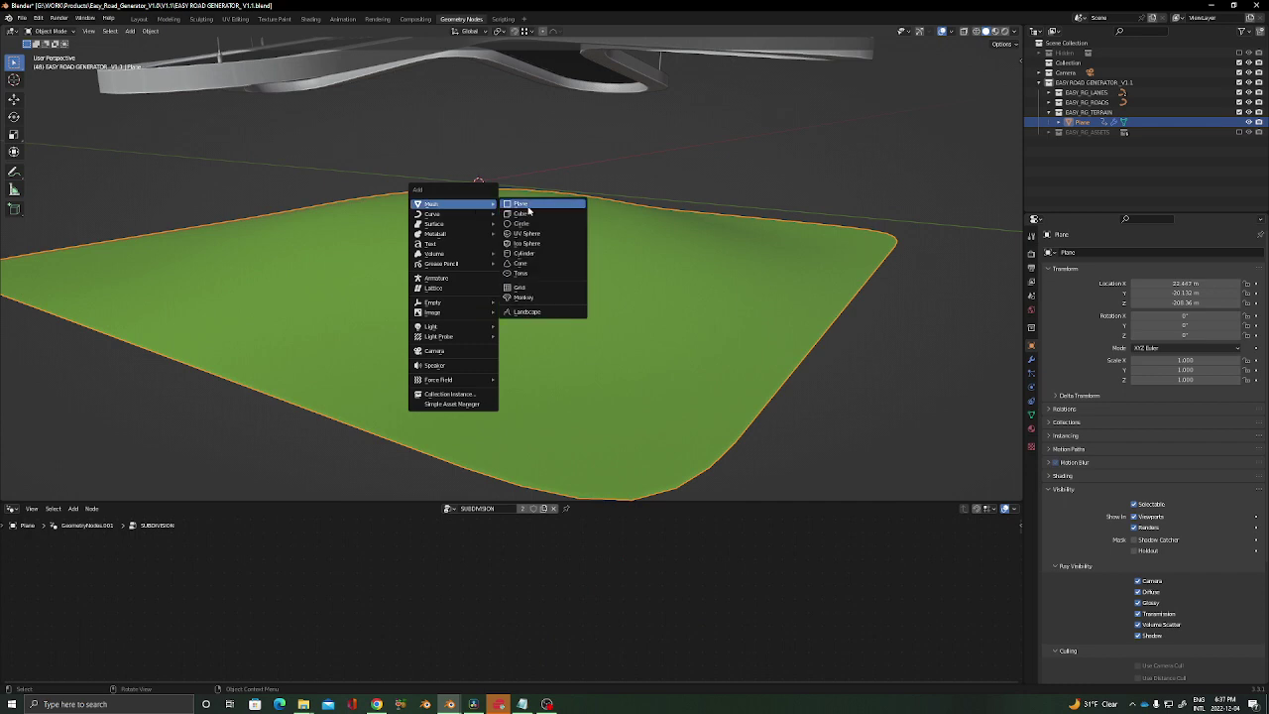
{"action": "left_click", "coordinate": [558, 313]}
{"action": "left_click", "coordinate": [43, 60]}
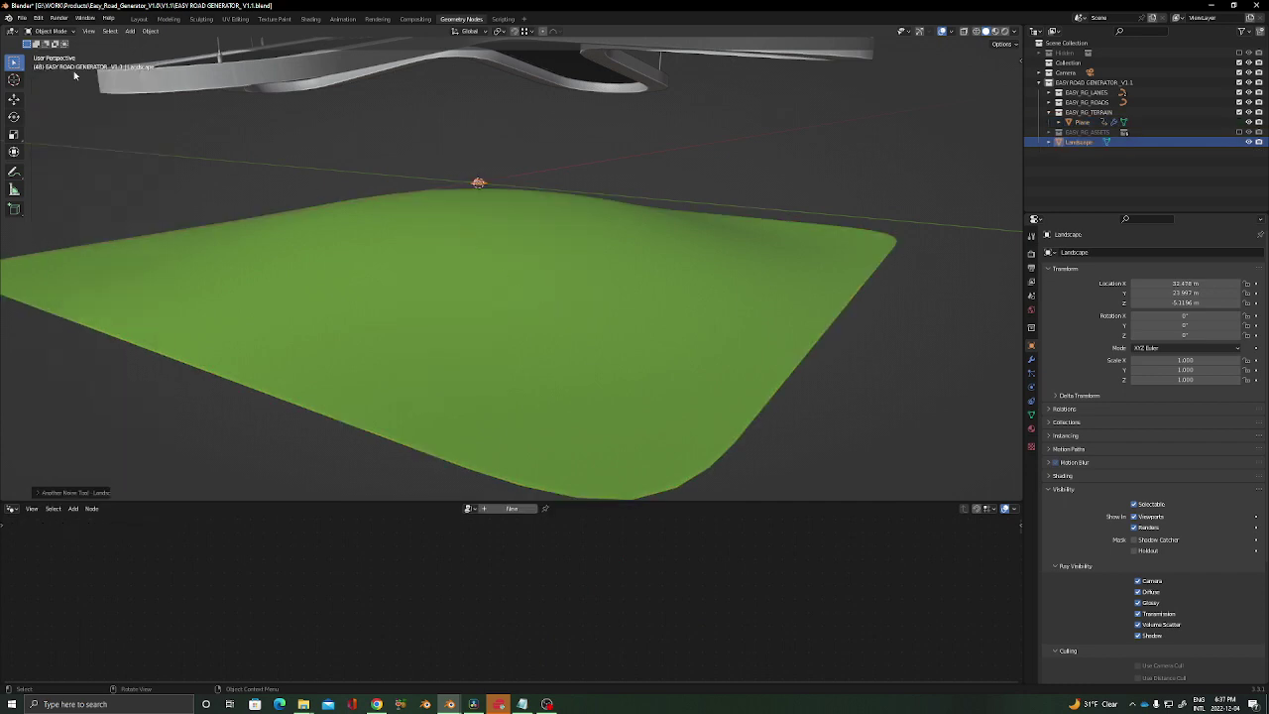
Step: In Edit Mode, scale the whole landscape mesh up until it is wider than the green terrain
{"action": "key", "text": "Tab"}
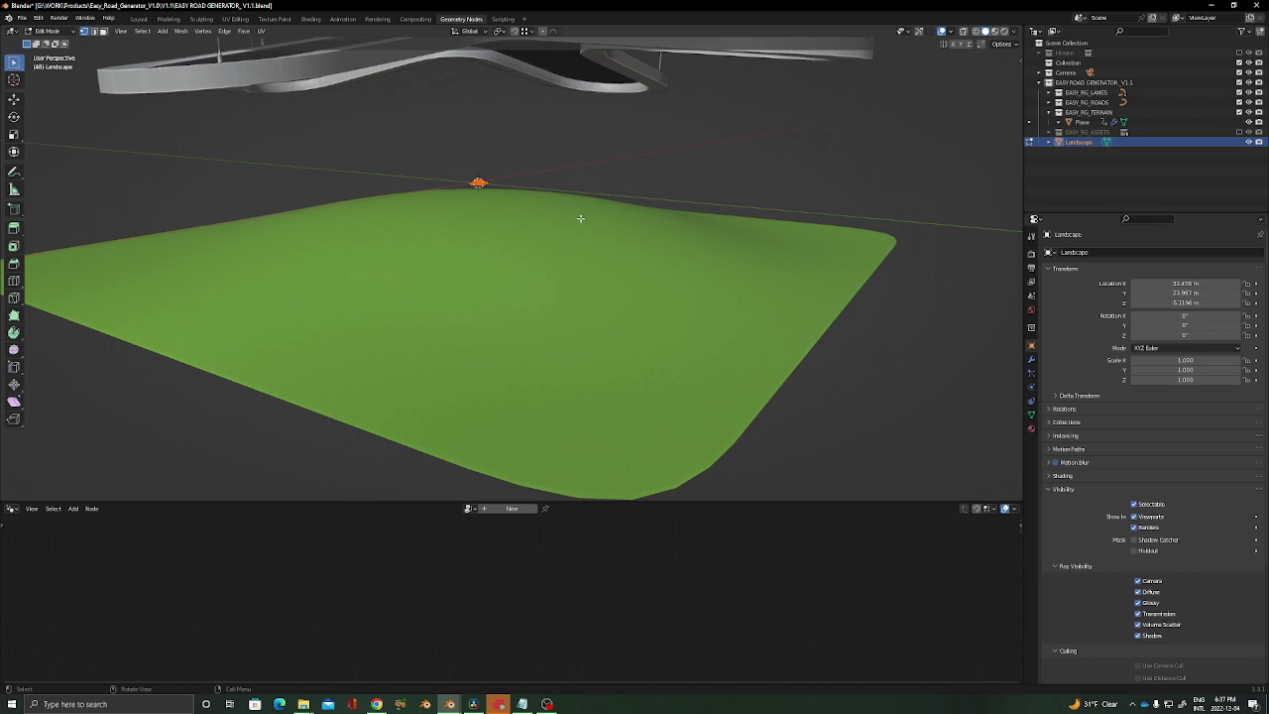
{"action": "key", "text": "s"}
{"action": "left_click", "coordinate": [134, 378]}
{"action": "scroll", "coordinate": [486, 260], "scroll_direction": "down", "scroll_amount": 6}
{"action": "key", "text": "s"}
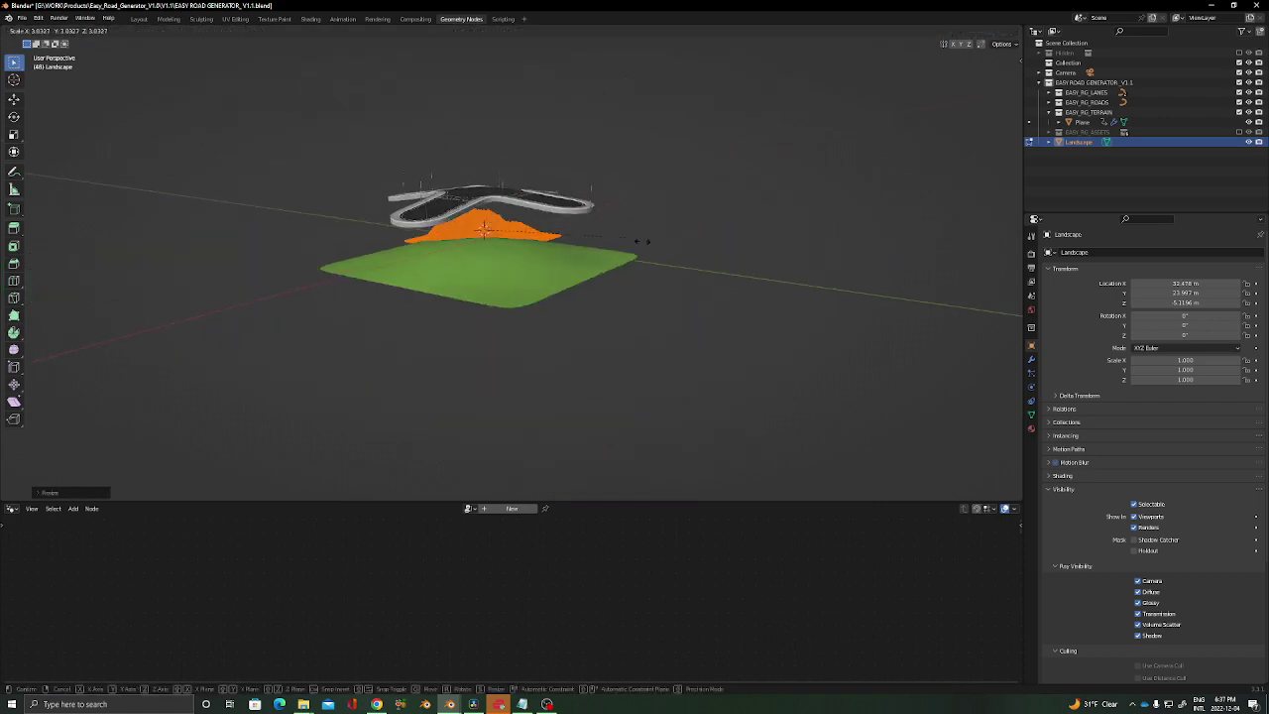
{"action": "left_click", "coordinate": [301, 361]}
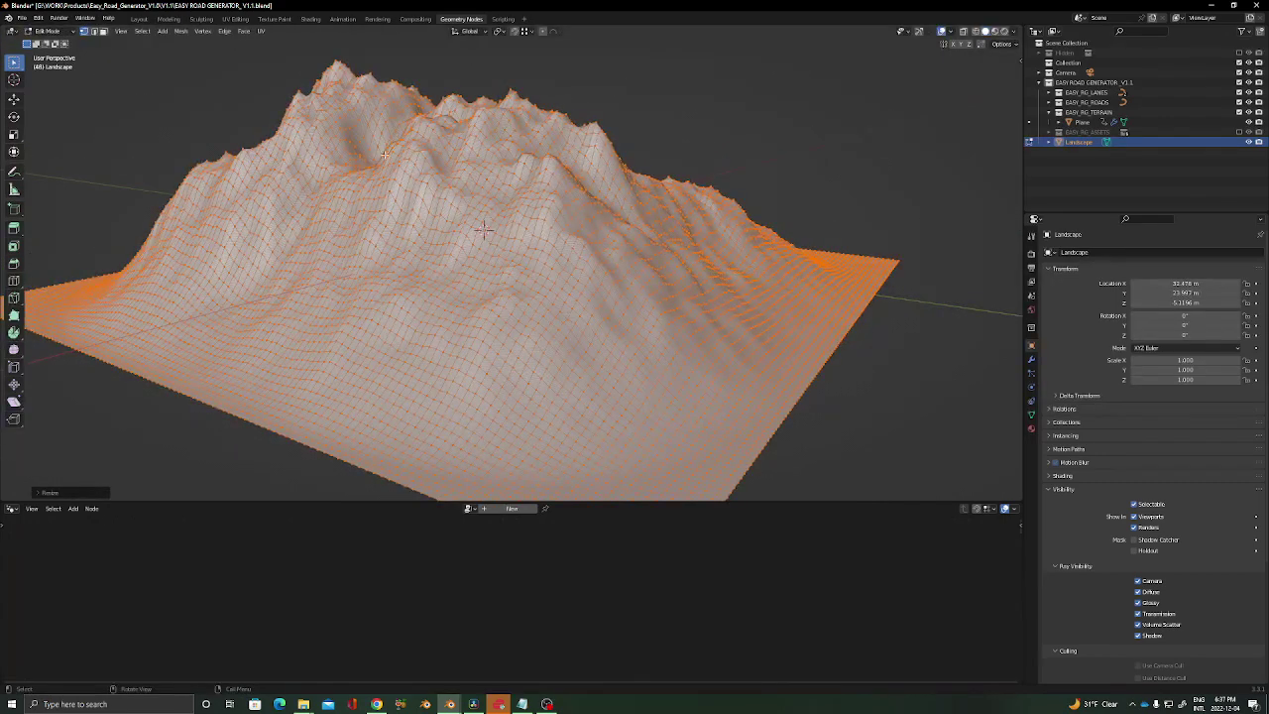
Step: Flatten the landscape's peaks along Z, then enlarge the mesh uniformly far beyond the road junction
{"action": "key", "text": "s"}
{"action": "key", "text": "z"}
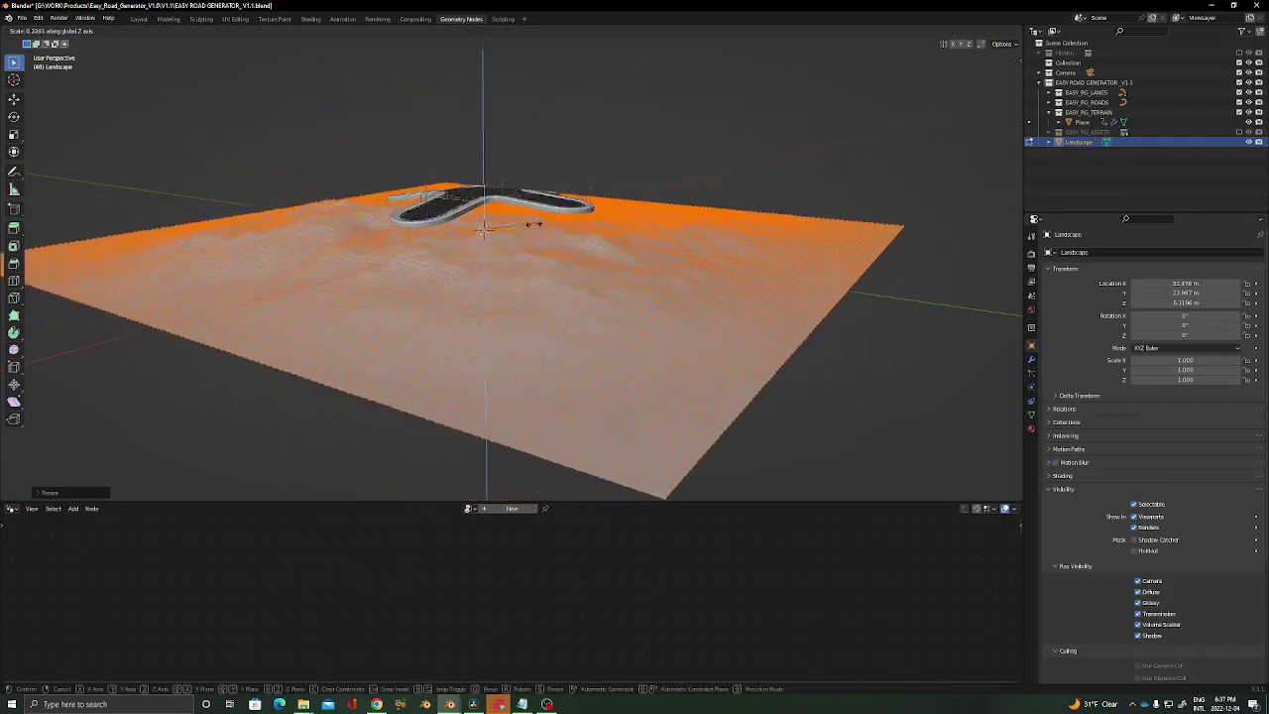
{"action": "left_click", "coordinate": [519, 256]}
{"action": "key", "text": "s"}
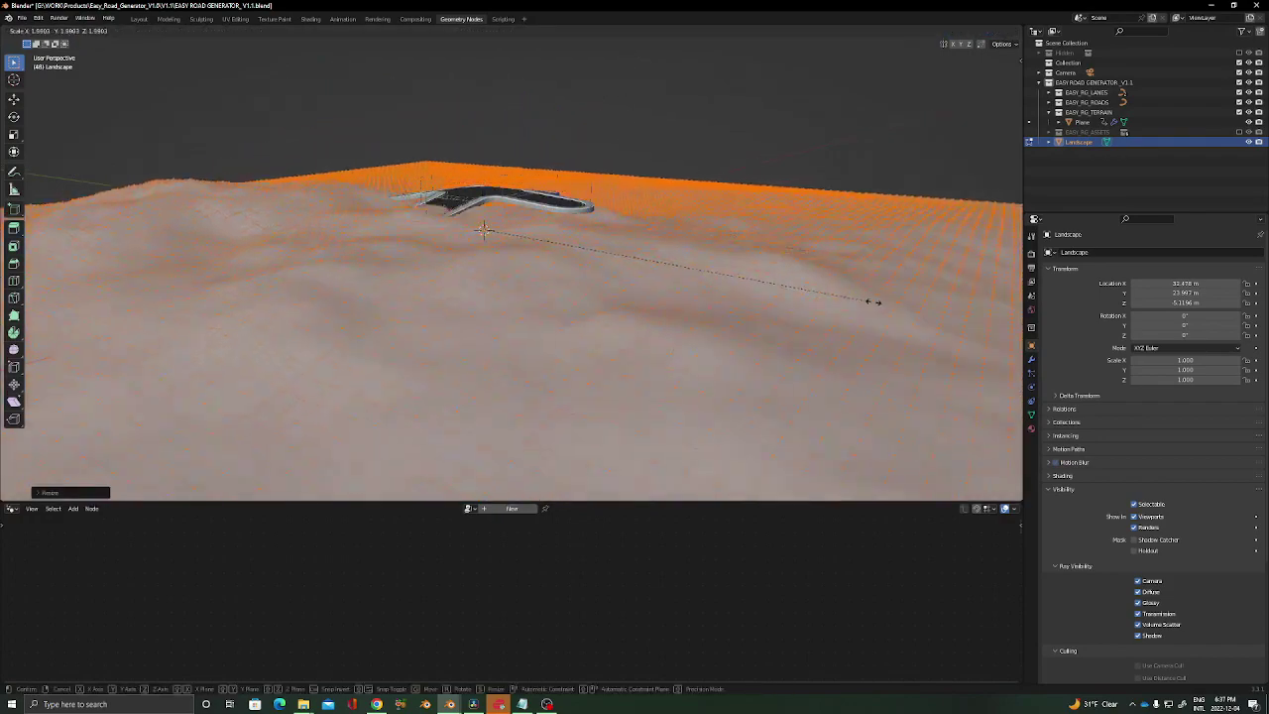
{"action": "left_click", "coordinate": [1010, 321]}
Step: Flatten the enlarged landscape along Z again so the road clears it, and return to Object Mode
{"action": "key", "text": "s"}
{"action": "key", "text": "z"}
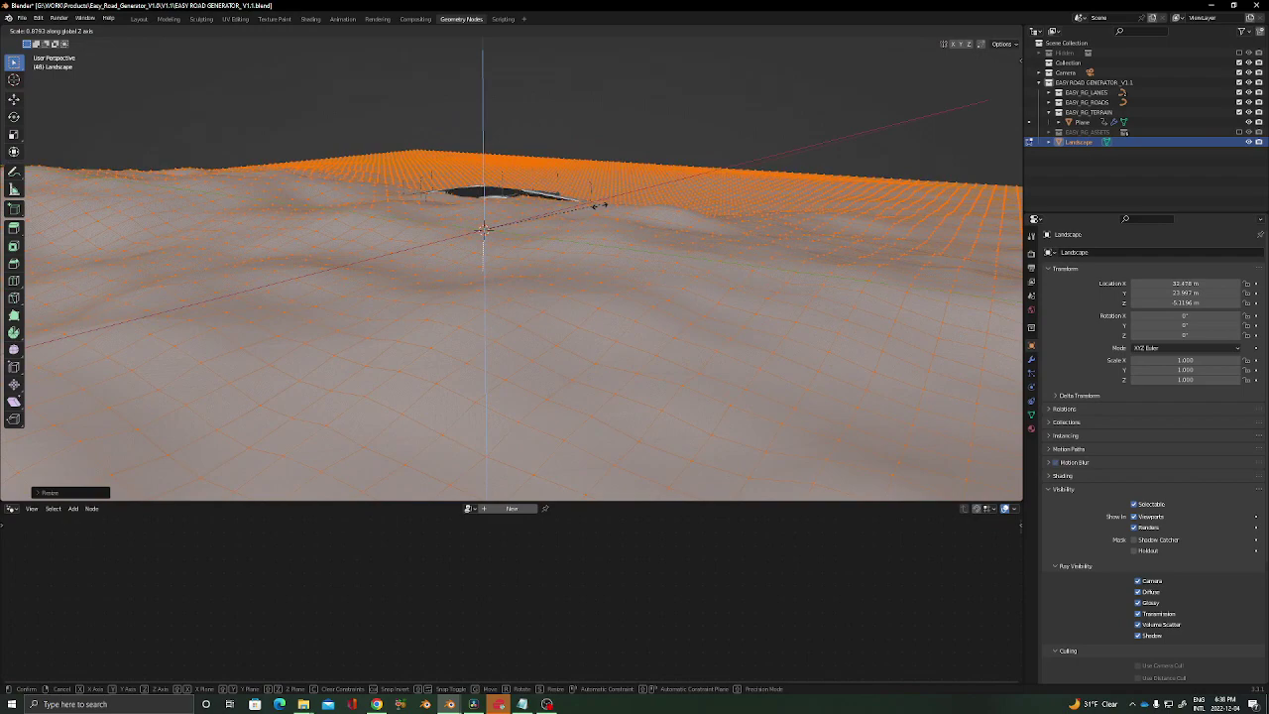
{"action": "left_click", "coordinate": [546, 263]}
{"action": "middle_click_drag", "start_coordinate": [546, 263], "coordinate": [506, 251]}
{"action": "middle_click_drag", "start_coordinate": [646, 284], "coordinate": [542, 265]}
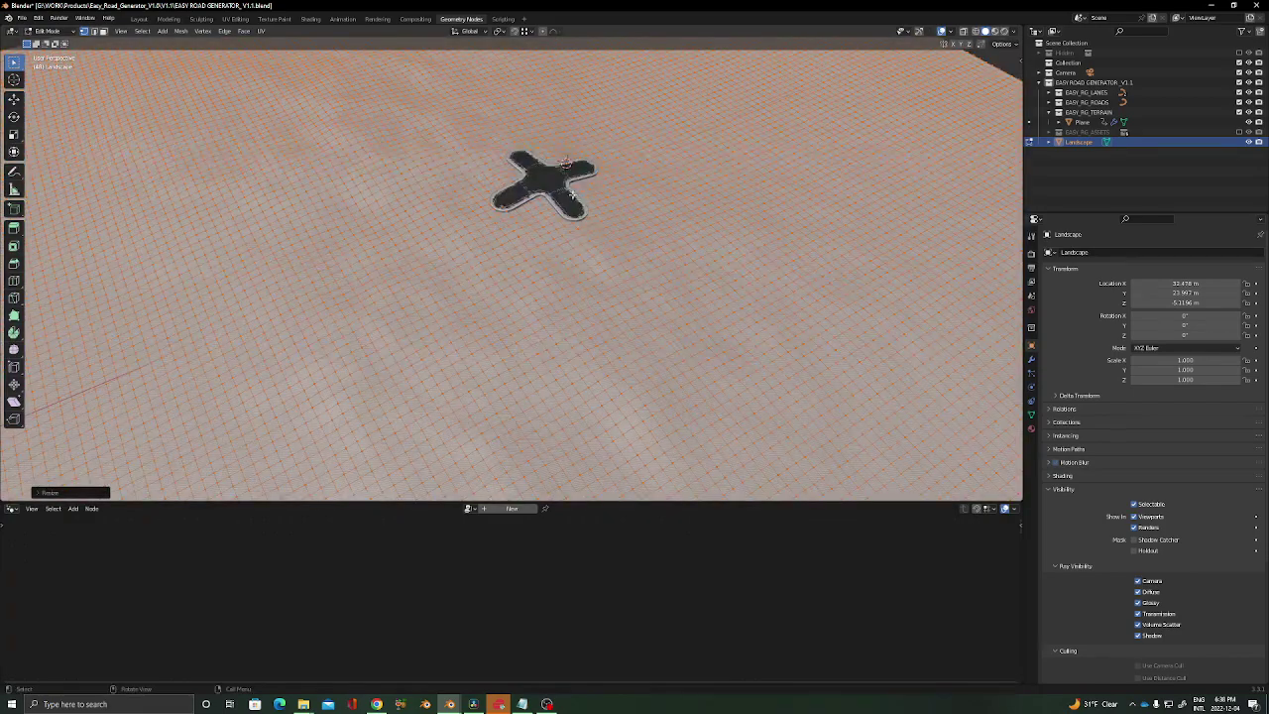
{"action": "scroll", "coordinate": [572, 193], "scroll_direction": "up", "scroll_amount": 4}
{"action": "key", "text": "Tab"}
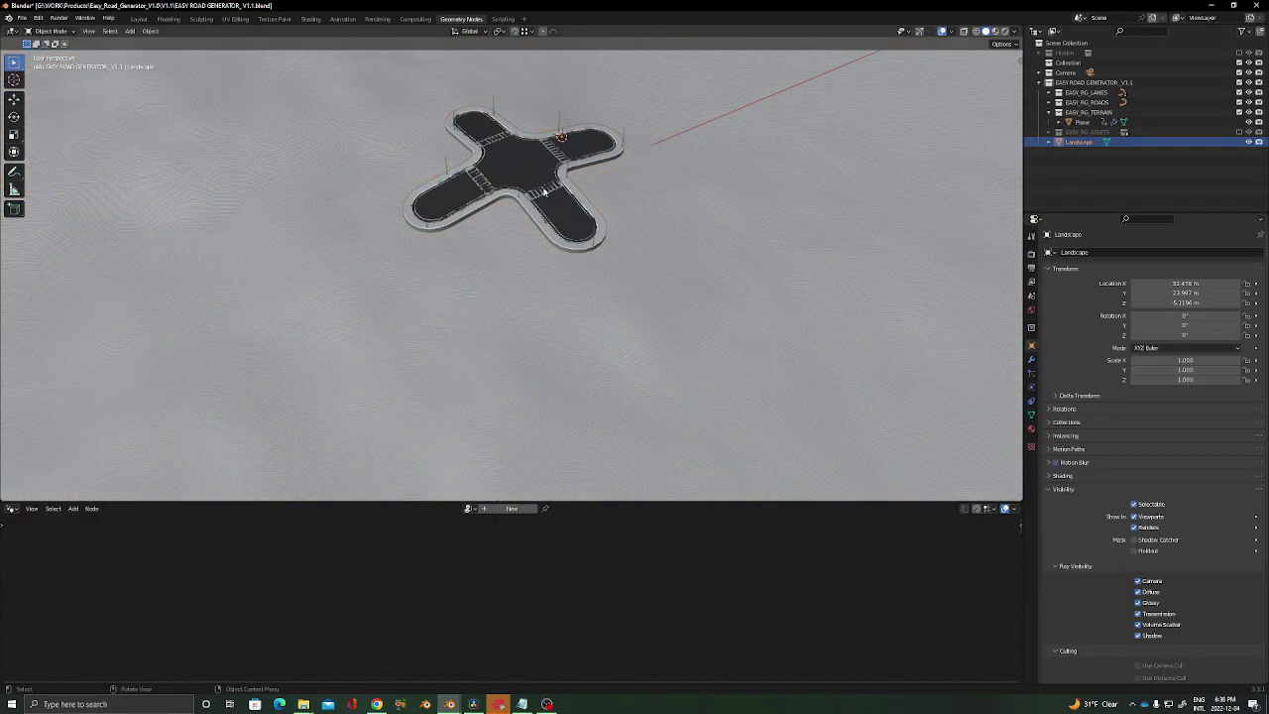
{"action": "middle_click_drag", "start_coordinate": [544, 192], "coordinate": [568, 268]}
Step: In Edit Mode from top view, circle-select a round landscape patch around the junction, invert the selection and delete the outer geometry
{"action": "key", "text": "Tab"}
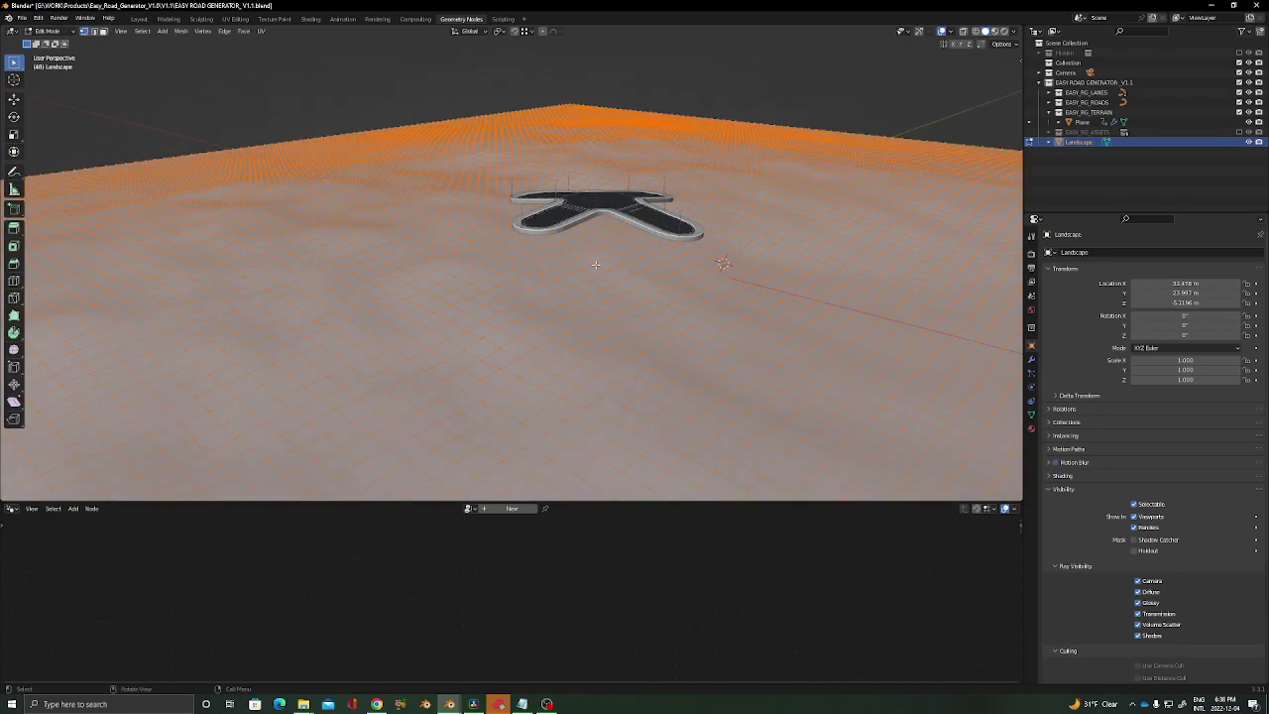
{"action": "scroll", "coordinate": [660, 272], "scroll_direction": "down", "scroll_amount": 2}
{"action": "key", "text": "KP_7"}
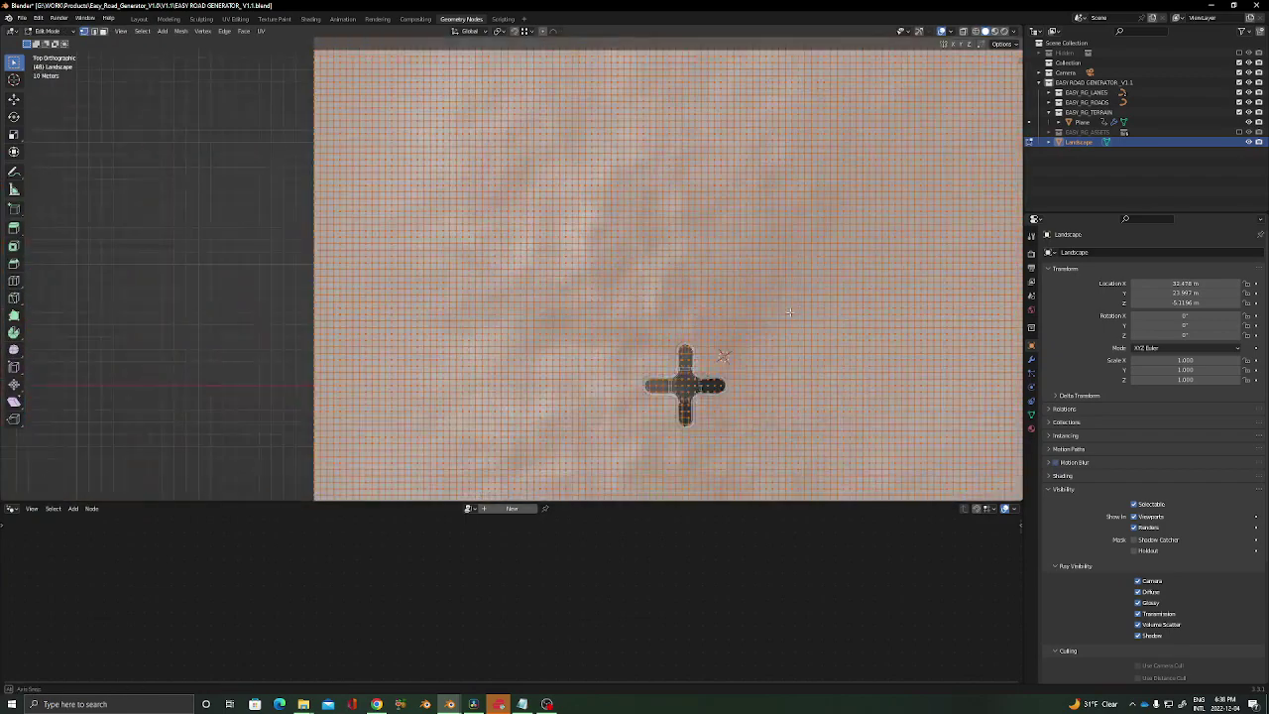
{"action": "middle_click_drag", "start_coordinate": [789, 321], "coordinate": [622, 207], "text": "shift"}
{"action": "key", "text": "alt+a"}
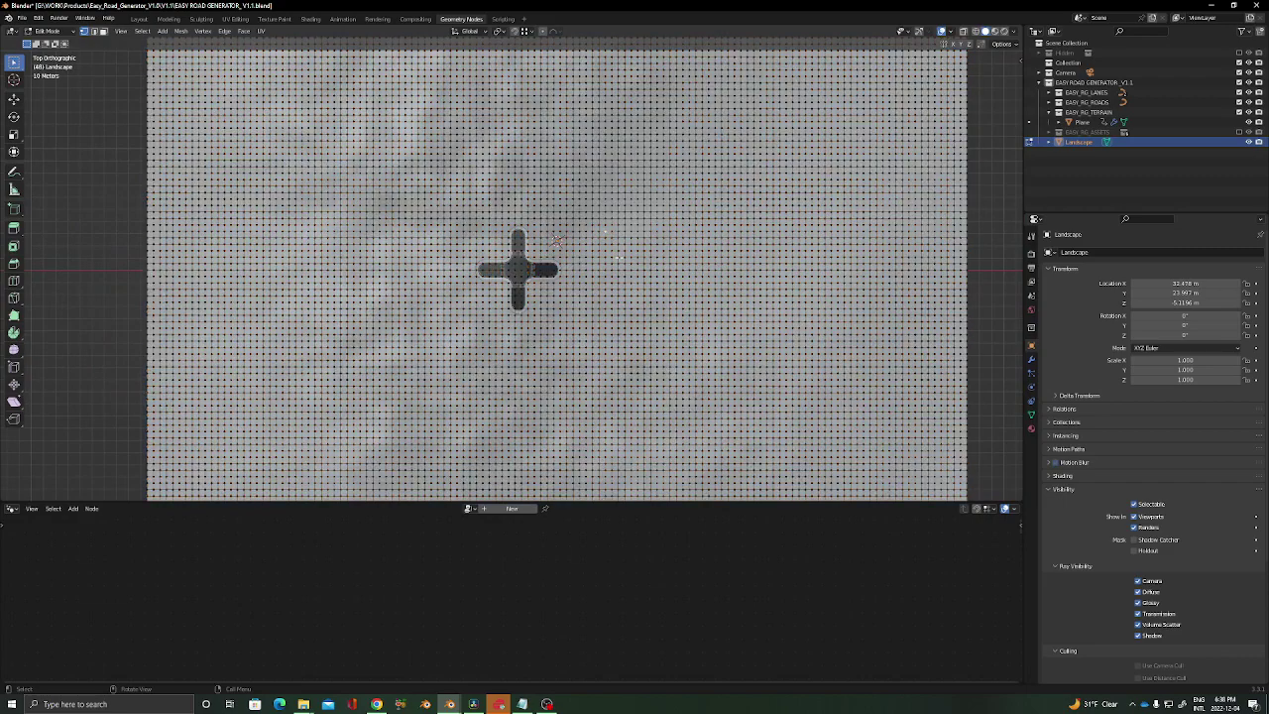
{"action": "key", "text": "c"}
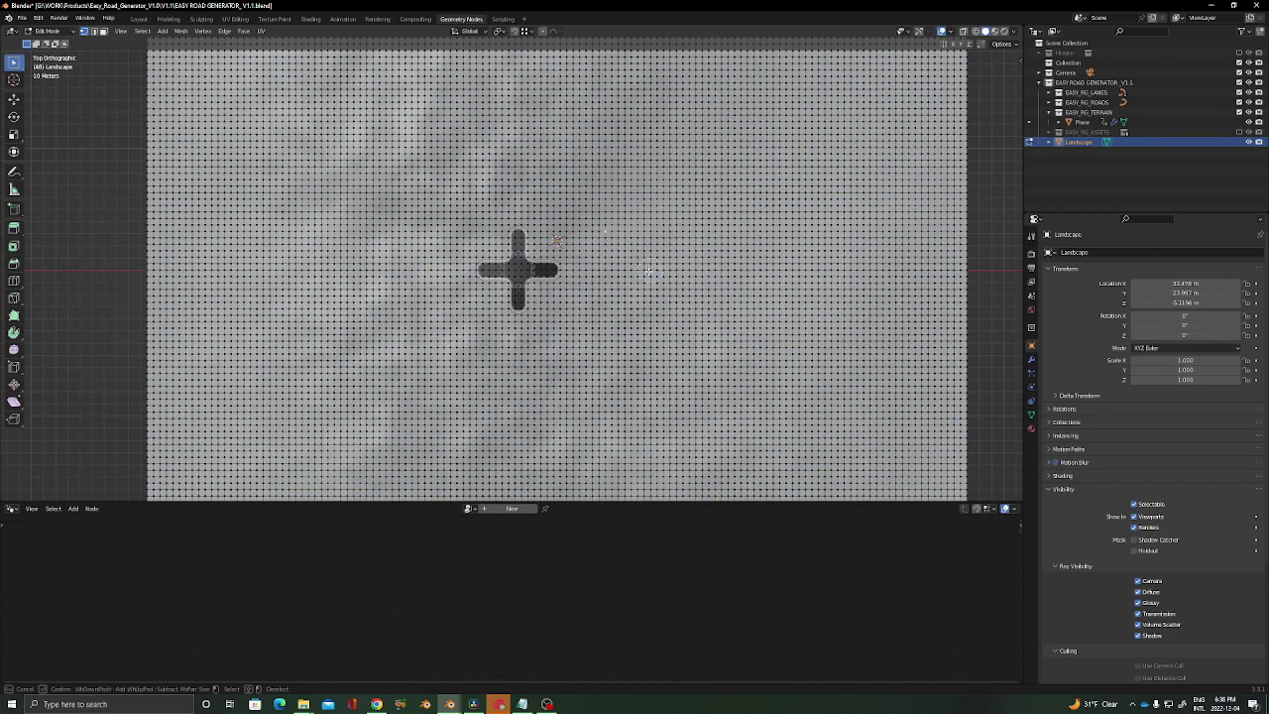
{"action": "mouse_move", "coordinate": [607, 257]}
{"action": "left_mouse_down"}
{"action": "mouse_move", "coordinate": [501, 270]}
{"action": "mouse_move", "coordinate": [528, 337]}
{"action": "left_mouse_up"}
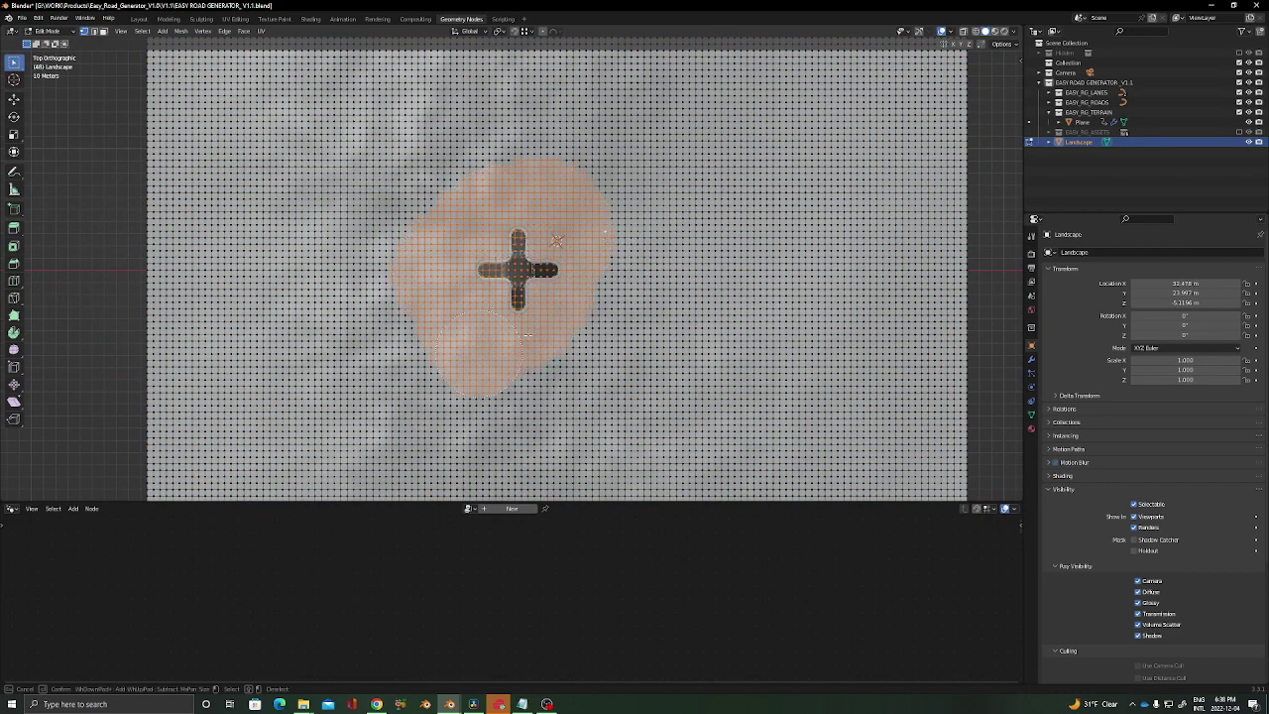
{"action": "key", "text": "Escape"}
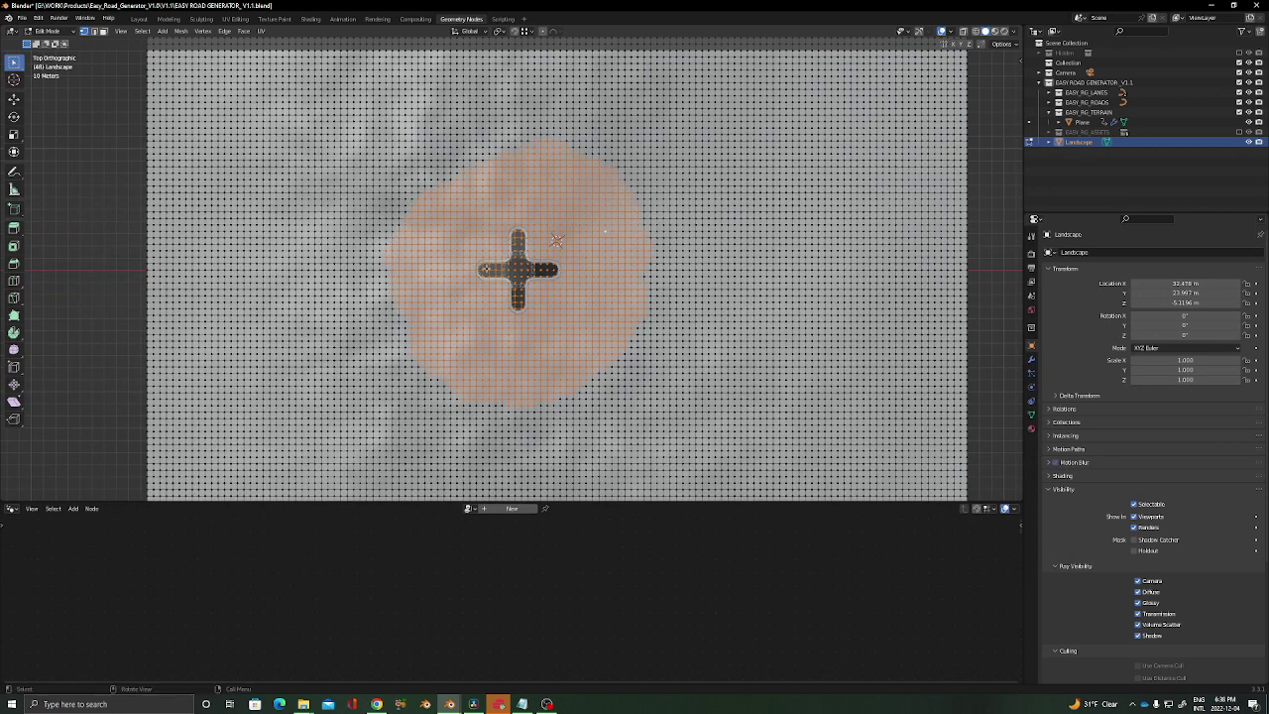
{"action": "key", "text": "ctrl+i"}
{"action": "key", "text": "x"}
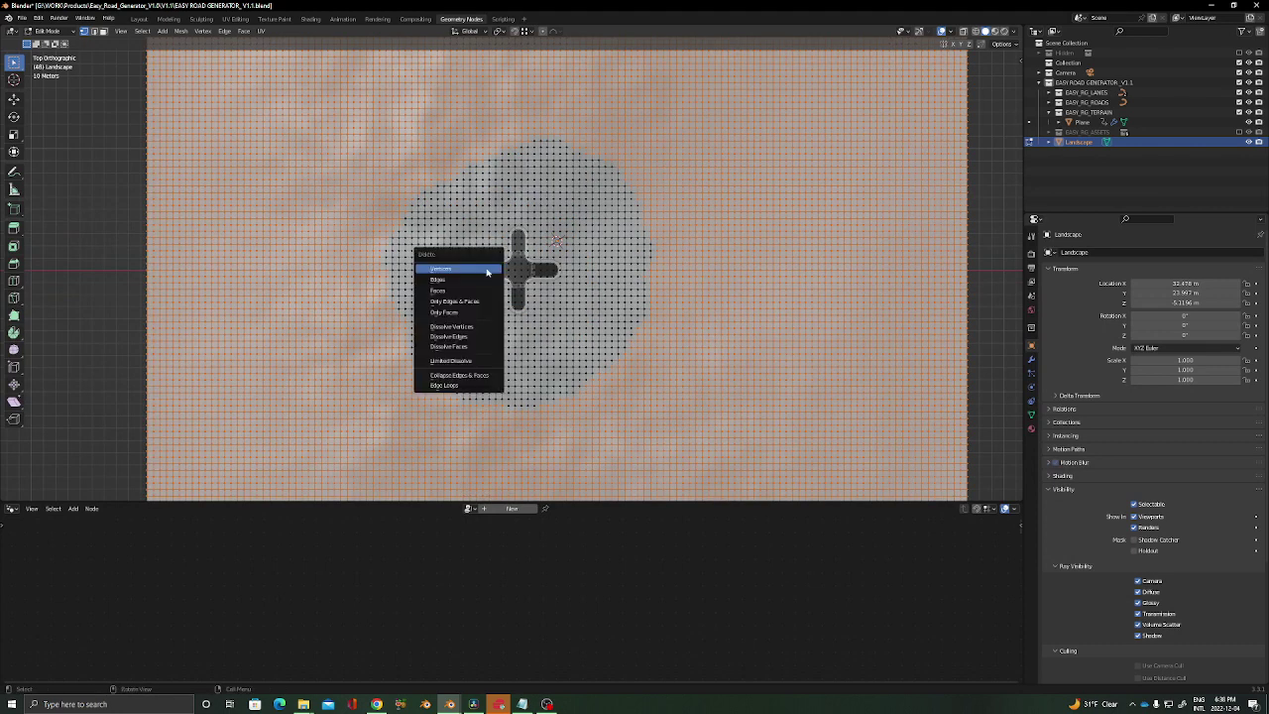
{"action": "left_click", "coordinate": [485, 286]}
Step: Scale the remaining landscape patch up about 2.1 times, flatten it along Z to about 0.7, and return to Object Mode
{"action": "key", "text": "a"}
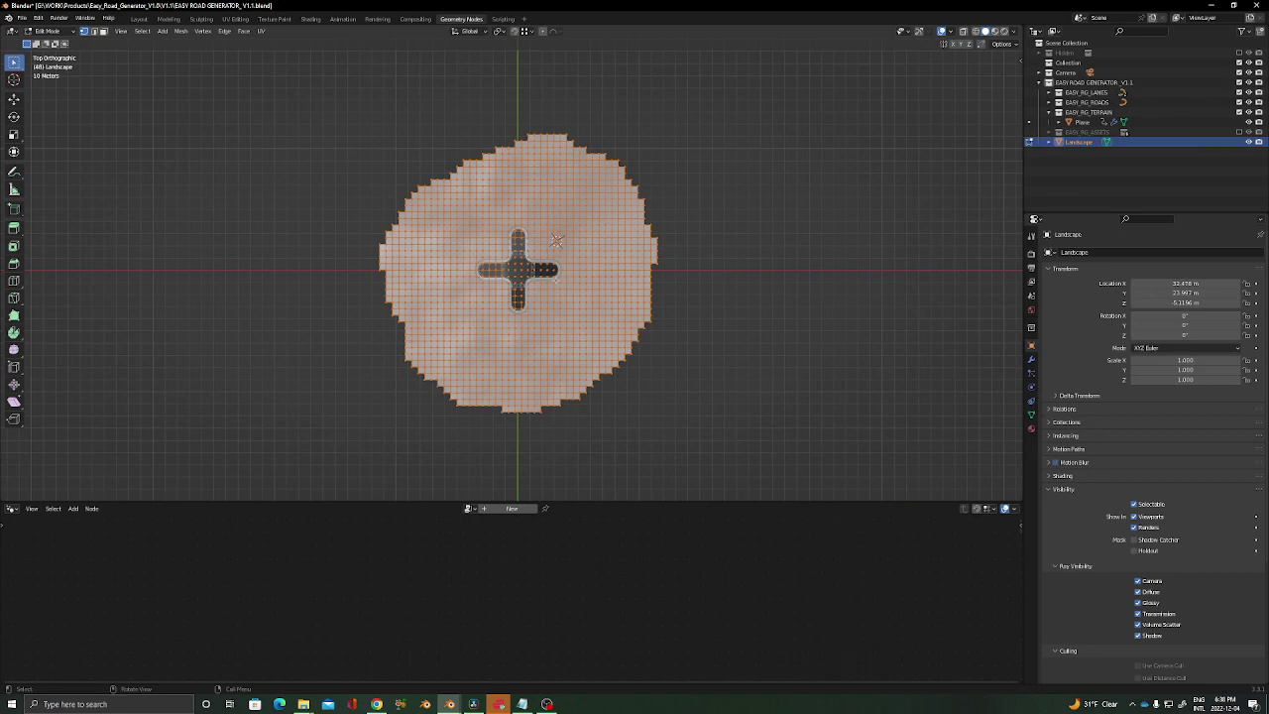
{"action": "middle_click_drag", "start_coordinate": [589, 244], "coordinate": [490, 317]}
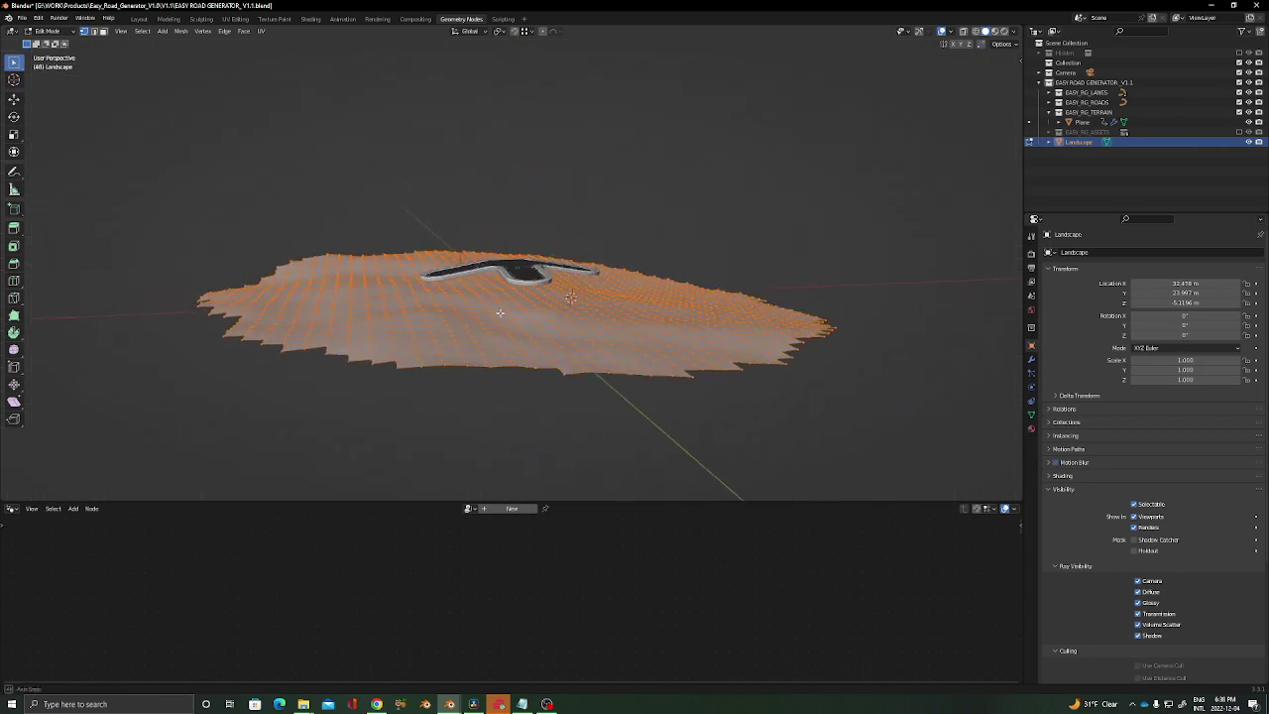
{"action": "key", "text": "s"}
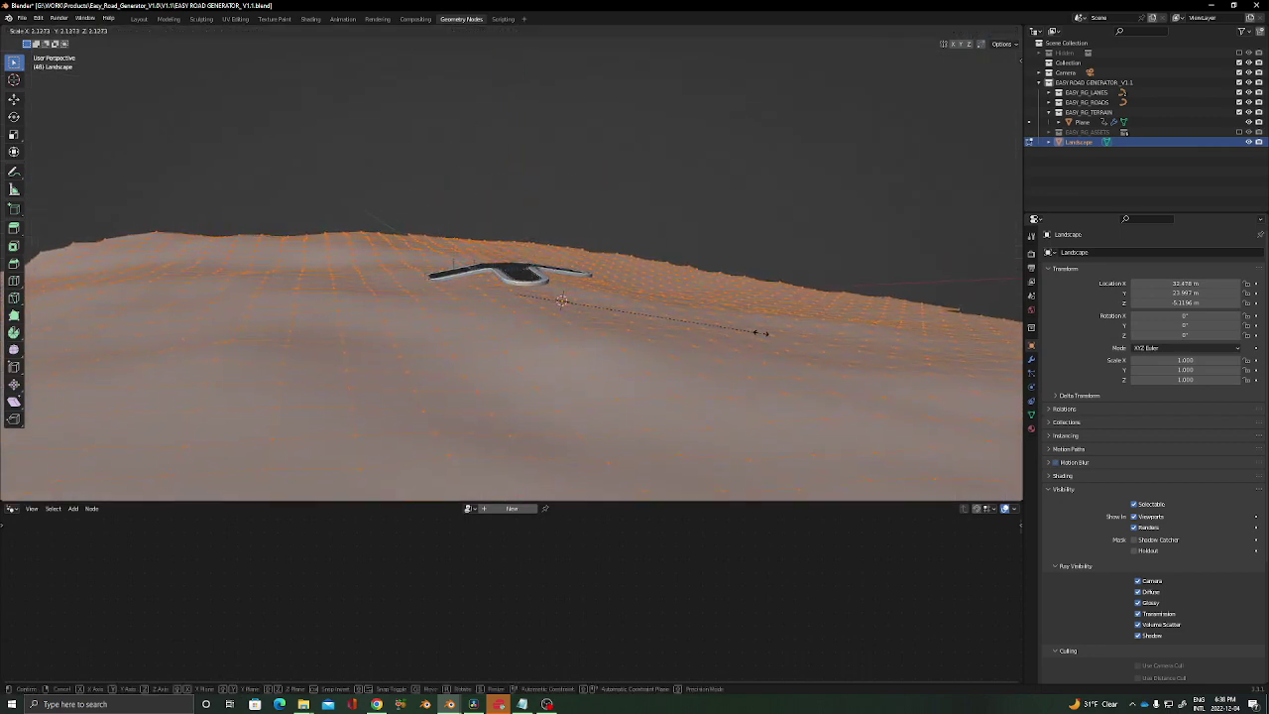
{"action": "left_click", "coordinate": [759, 334]}
{"action": "key", "text": "s"}
{"action": "key", "text": "z"}
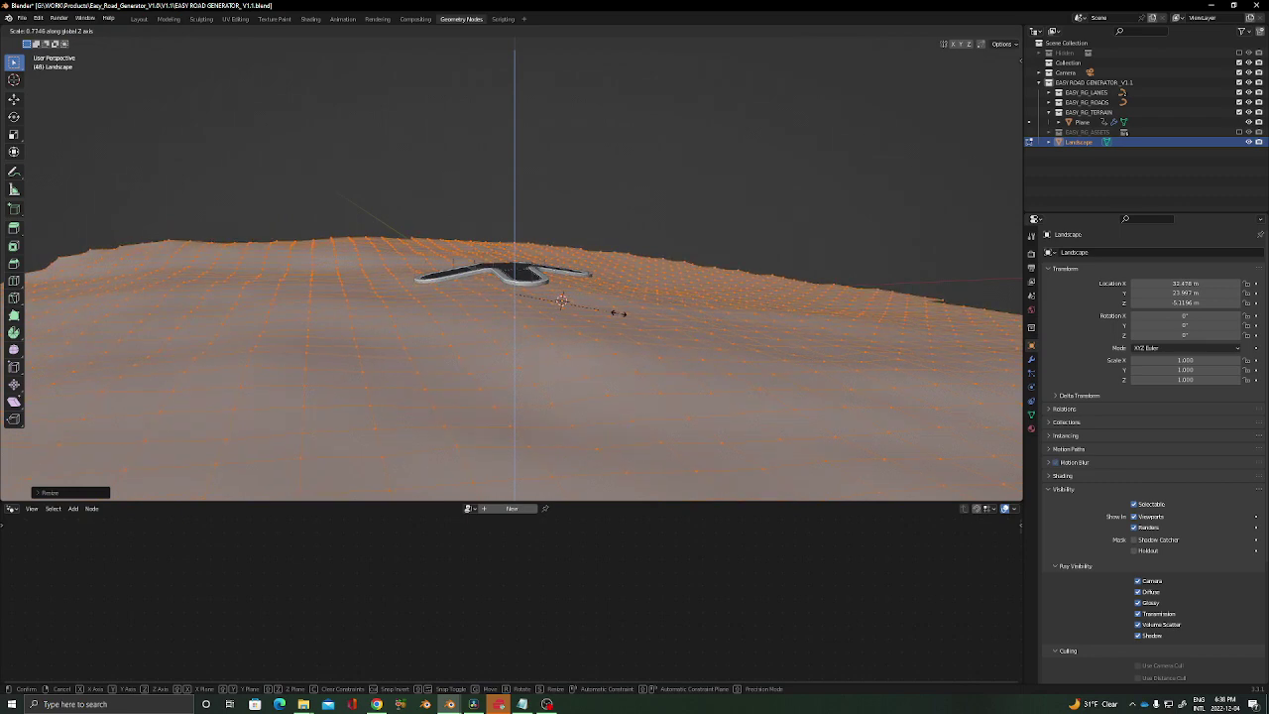
{"action": "left_click", "coordinate": [608, 316]}
{"action": "key", "text": "Tab"}
{"action": "middle_click_drag", "start_coordinate": [597, 303], "coordinate": [597, 329]}
Step: Level all the ROAD curve's points by scaling them to 0 along Z in Edit Mode
{"action": "left_click", "coordinate": [527, 244]}
{"action": "scroll", "coordinate": [521, 235], "scroll_direction": "up", "scroll_amount": 3}
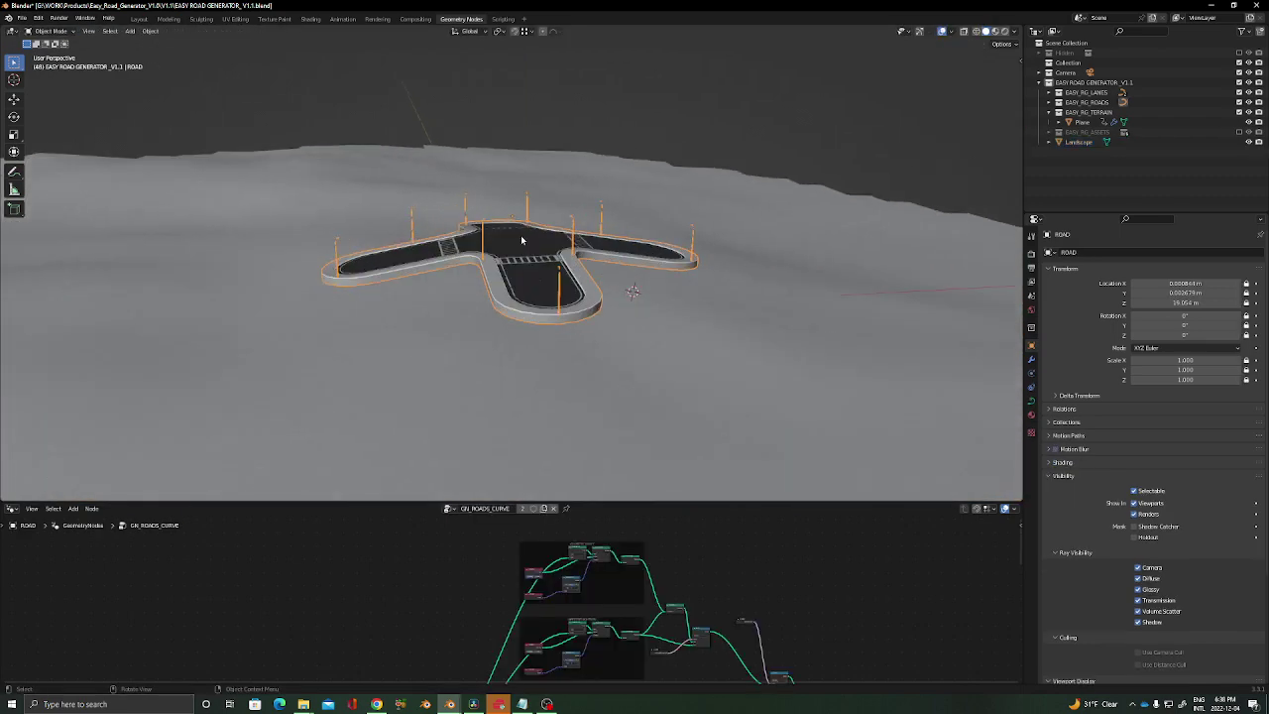
{"action": "key", "text": "Tab"}
{"action": "key", "text": "s"}
{"action": "key", "text": "z"}
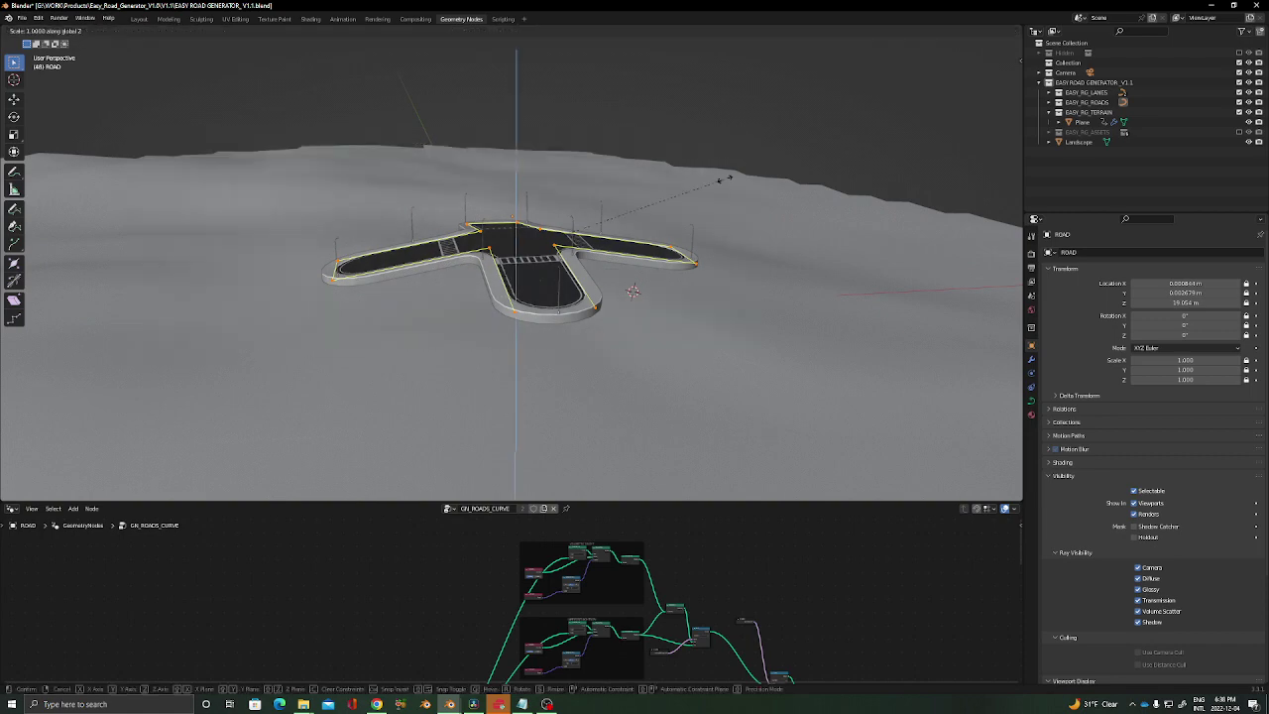
{"action": "key", "text": "0"}
{"action": "key", "text": "Return"}
Step: Move the end points of the road's −X arm about 19 m outward along X, and extrude them about 15 m further
{"action": "middle_click_drag", "start_coordinate": [652, 185], "coordinate": [606, 218]}
{"action": "scroll", "coordinate": [578, 187], "scroll_direction": "down", "scroll_amount": 3}
{"action": "scroll", "coordinate": [606, 218], "scroll_direction": "up", "scroll_amount": 3}
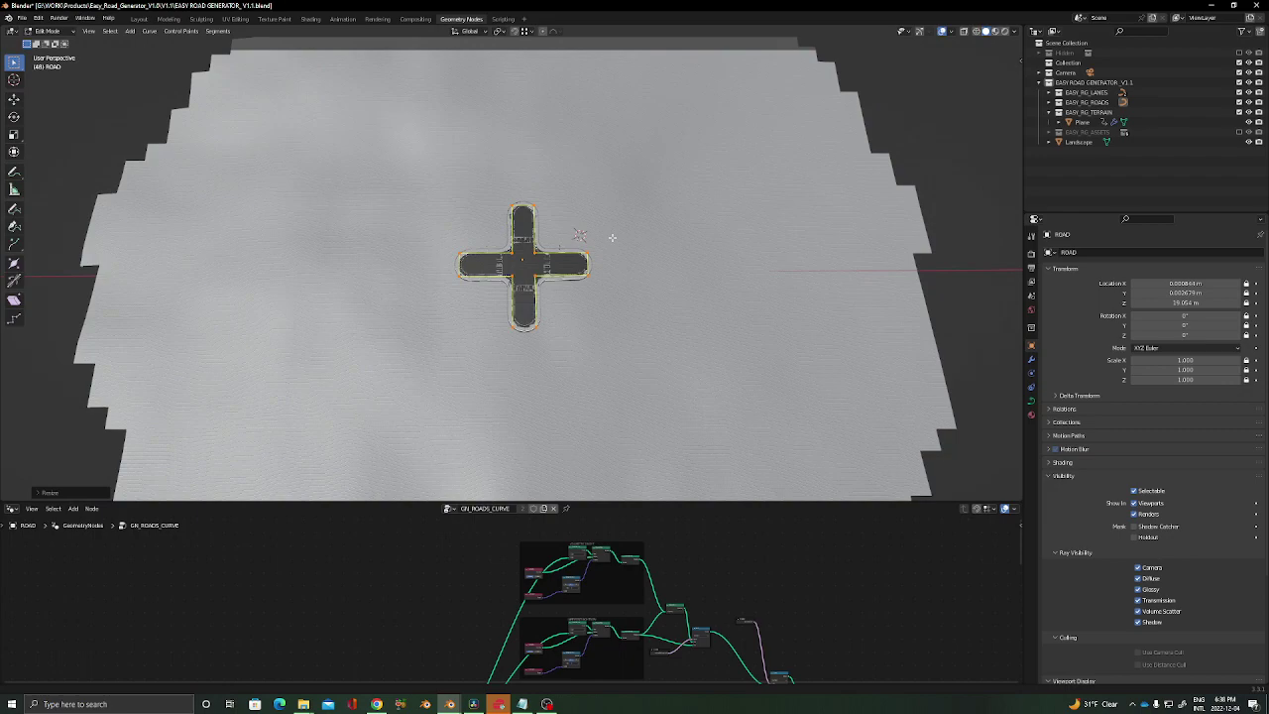
{"action": "left_click_drag", "start_coordinate": [448, 259], "coordinate": [404, 330]}
{"action": "middle_click_drag", "start_coordinate": [415, 319], "coordinate": [565, 274], "text": "shift"}
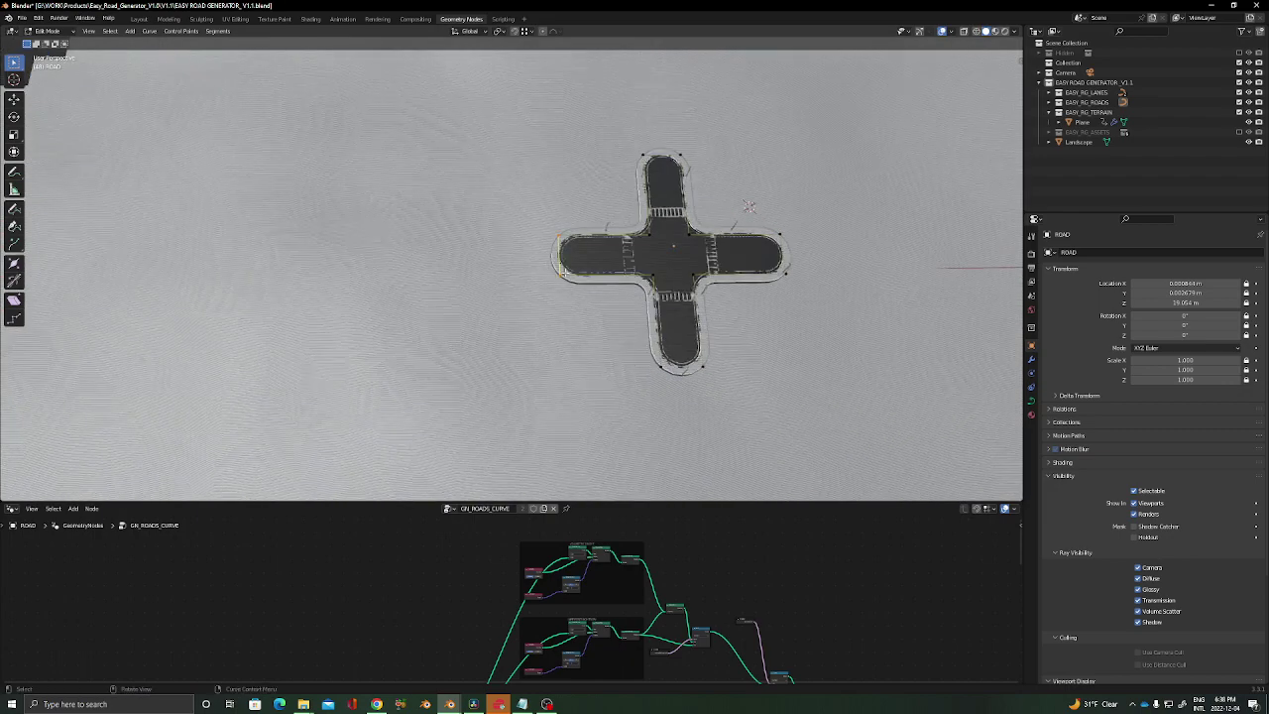
{"action": "key", "text": "g"}
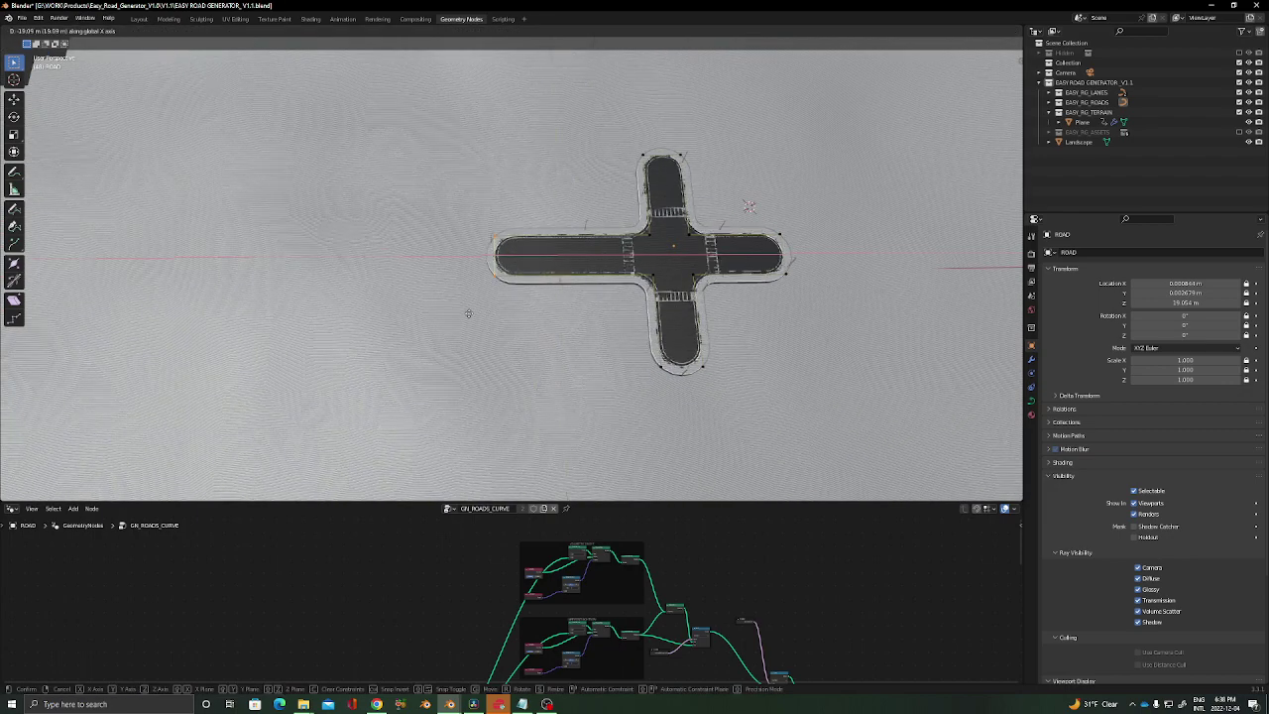
{"action": "left_click", "coordinate": [472, 303]}
{"action": "key", "text": "e"}
{"action": "key", "text": "x"}
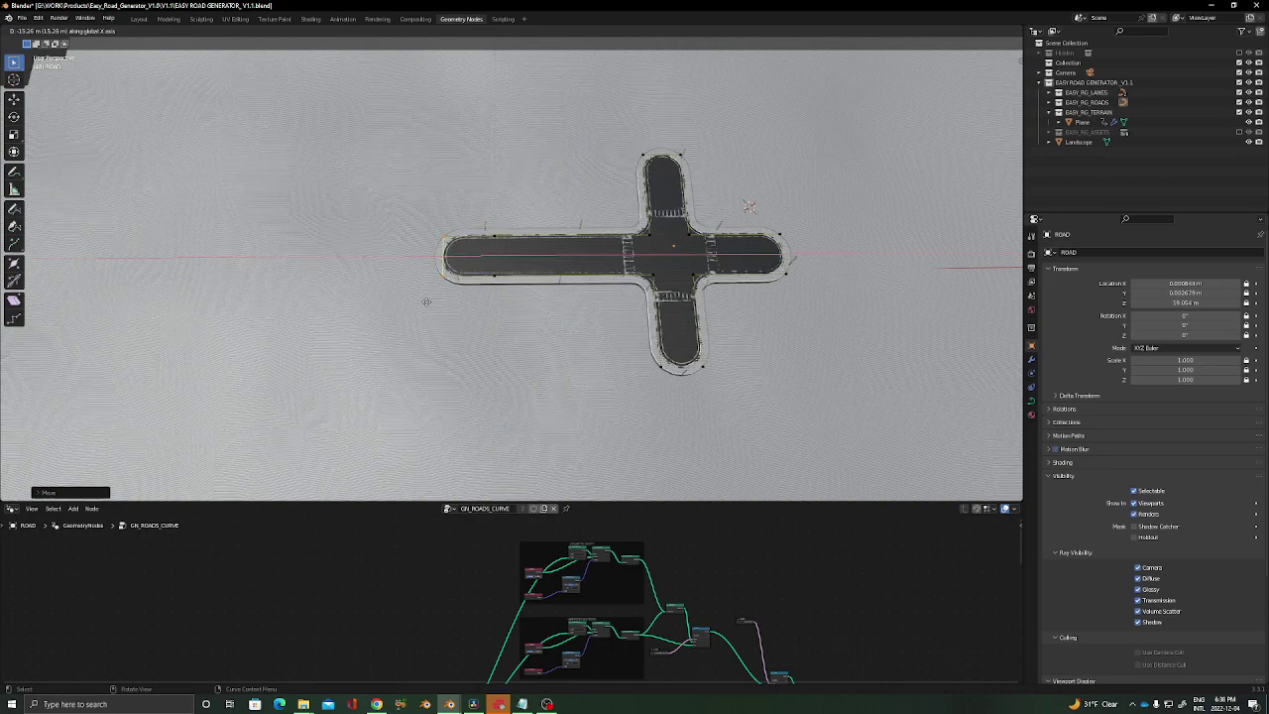
{"action": "left_click", "coordinate": [430, 301]}
Step: Extrude the side points at the lengthened arm's end about 38 m along Y, and add another short Y extrusion
{"action": "left_click_drag", "start_coordinate": [529, 221], "coordinate": [407, 262]}
{"action": "key", "text": "e"}
{"action": "key", "text": "y"}
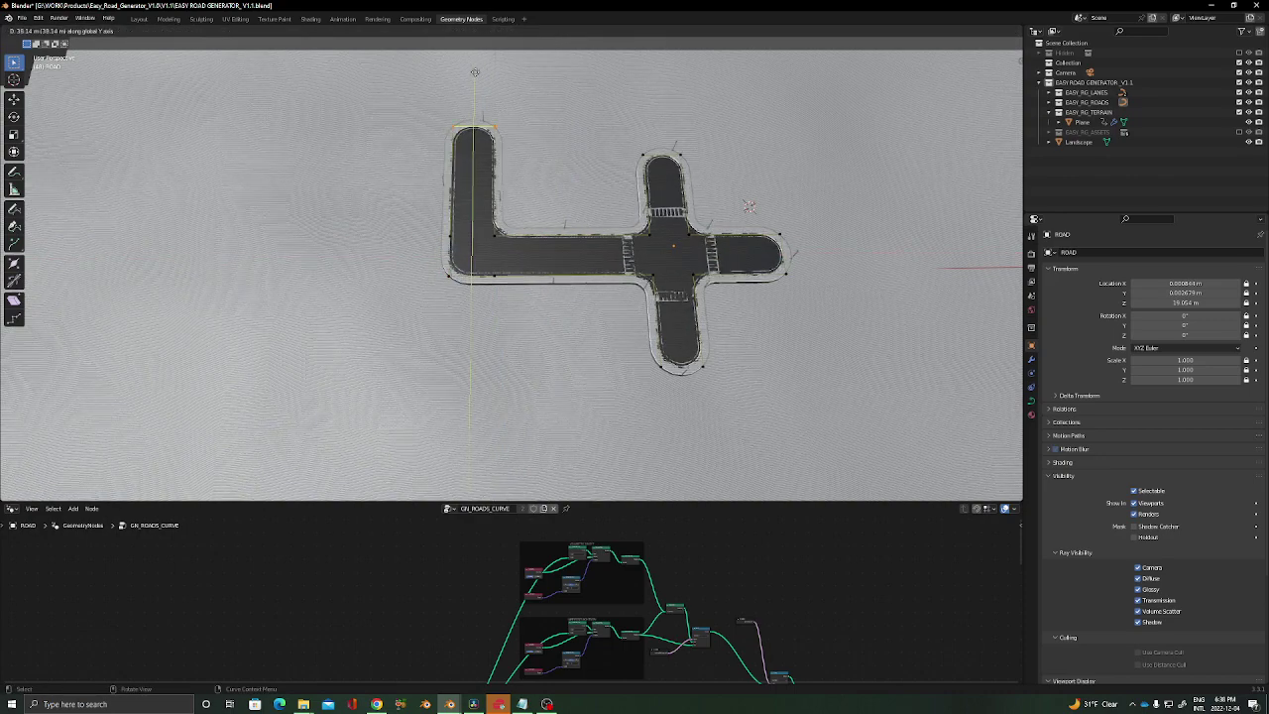
{"action": "left_click", "coordinate": [477, 75]}
{"action": "scroll", "coordinate": [516, 101], "scroll_direction": "down", "scroll_amount": 3}
{"action": "key", "text": "e"}
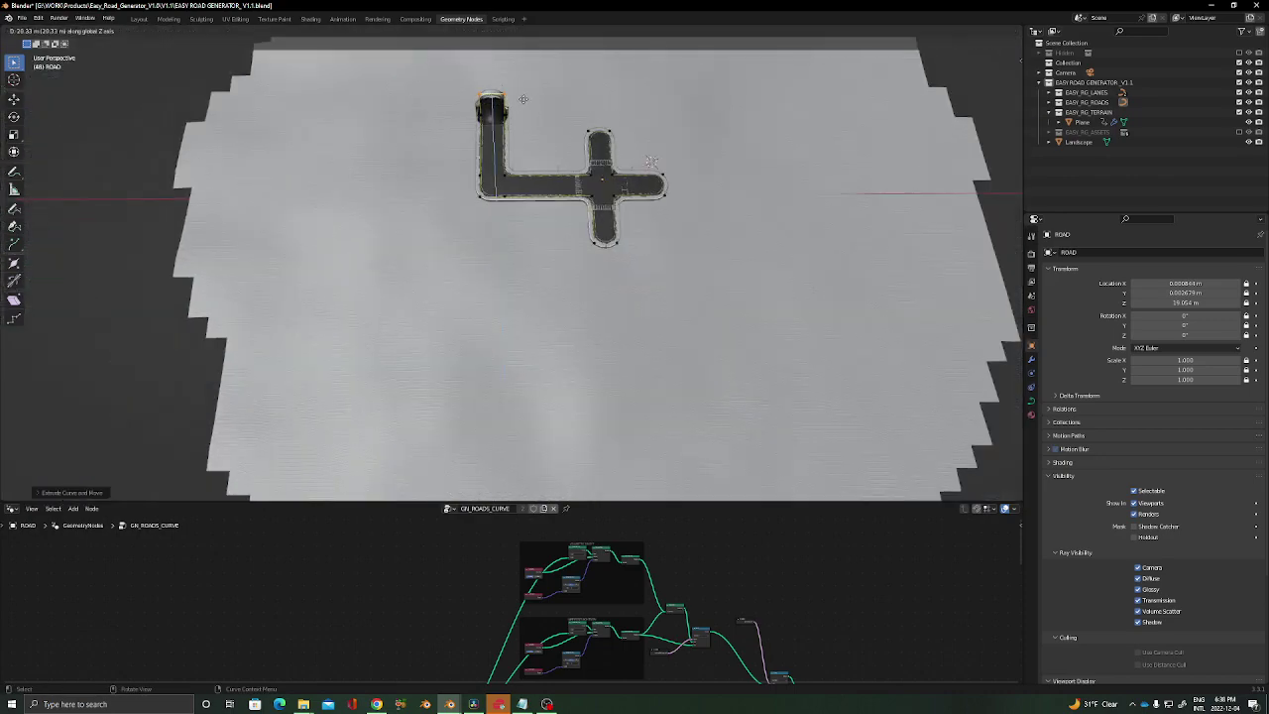
{"action": "key", "text": "y"}
{"action": "left_click", "coordinate": [540, 107]}
{"action": "middle_click_drag", "start_coordinate": [539, 107], "coordinate": [532, 168]}
Step: Extrude the side points at the long arm's end twice along X, extrude about 38 m along Y, and return to Object Mode
{"action": "key", "text": "KP_7"}
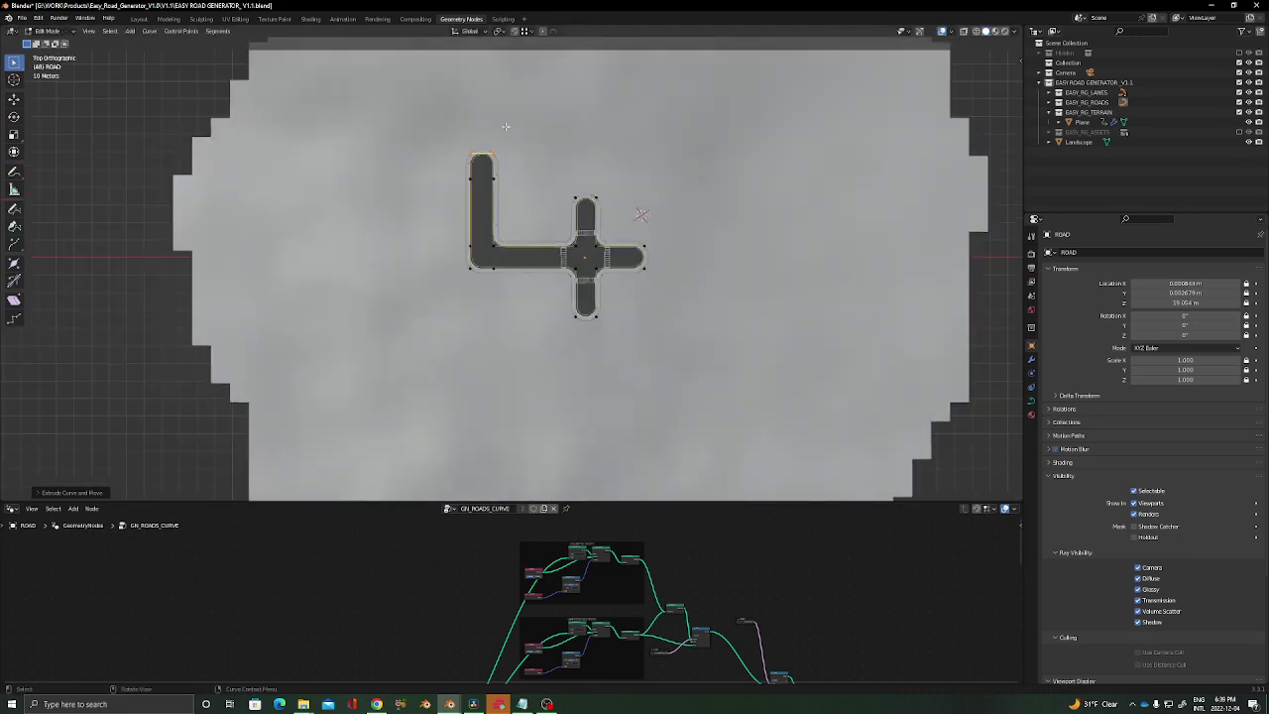
{"action": "left_click_drag", "start_coordinate": [477, 191], "coordinate": [477, 193]}
{"action": "key", "text": "e"}
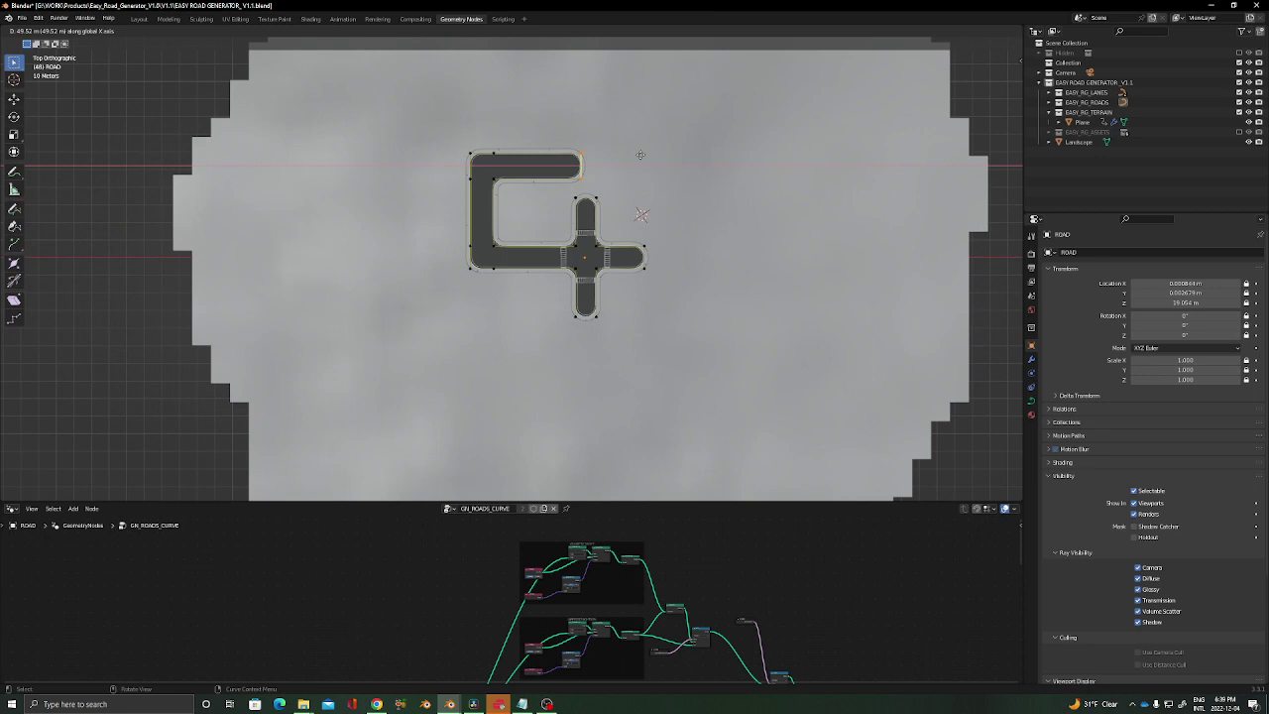
{"action": "key", "text": "x"}
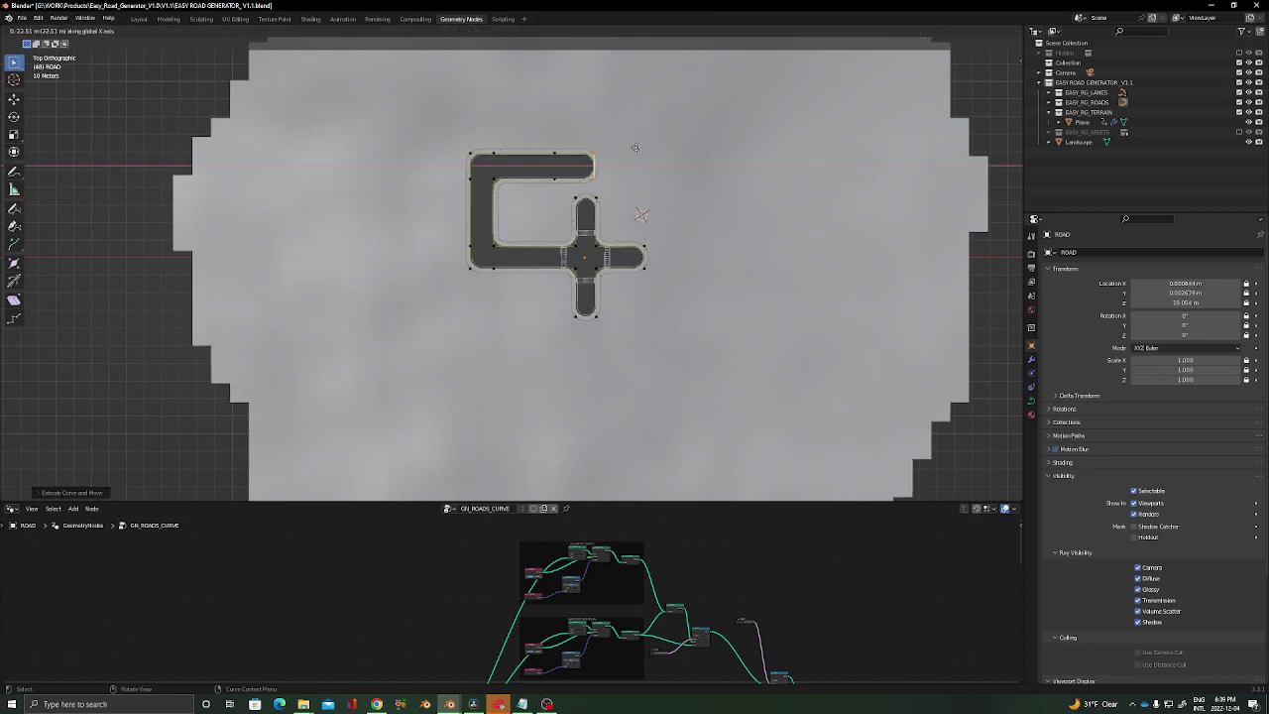
{"action": "key", "text": "y"}
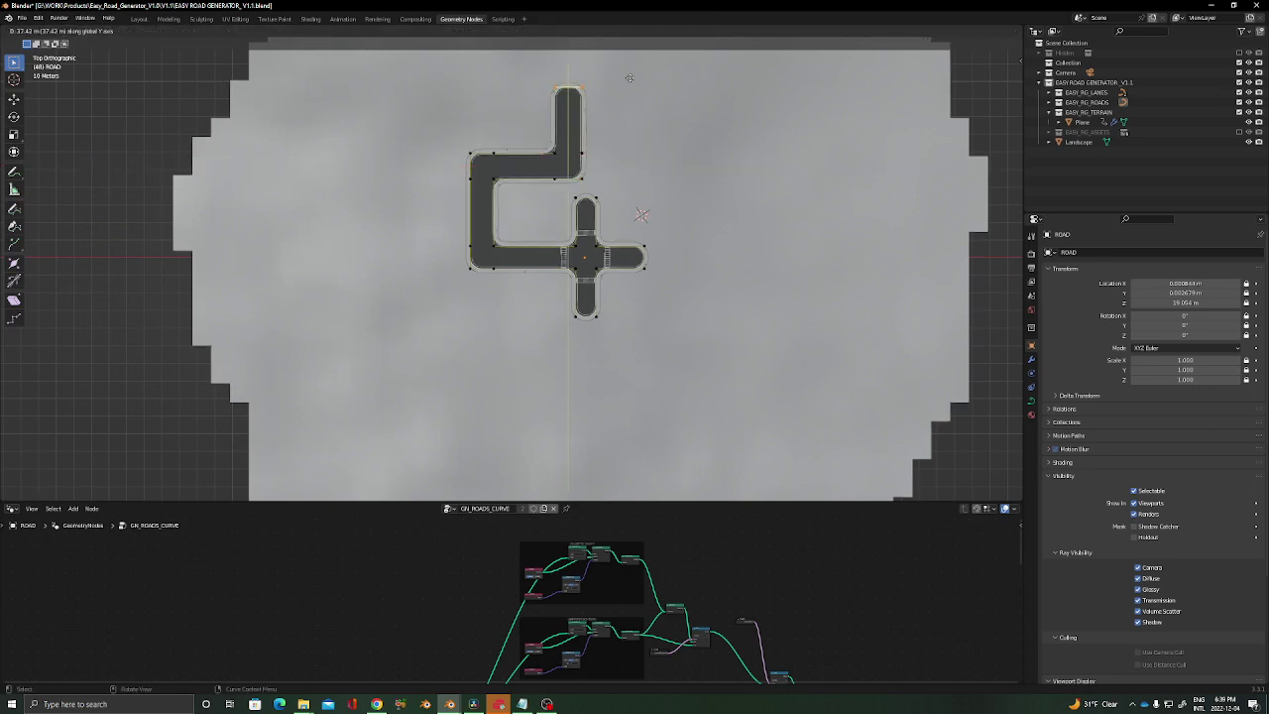
{"action": "left_click", "coordinate": [632, 72]}
{"action": "key", "text": "Tab"}
Step: Join the Landscape mesh into the Plane object of the EASY_RG_TERRAIN collection, keeping Plane as the active object
{"action": "middle_click_drag", "start_coordinate": [592, 184], "coordinate": [628, 102]}
{"action": "scroll", "coordinate": [614, 149], "scroll_direction": "up", "scroll_amount": 5}
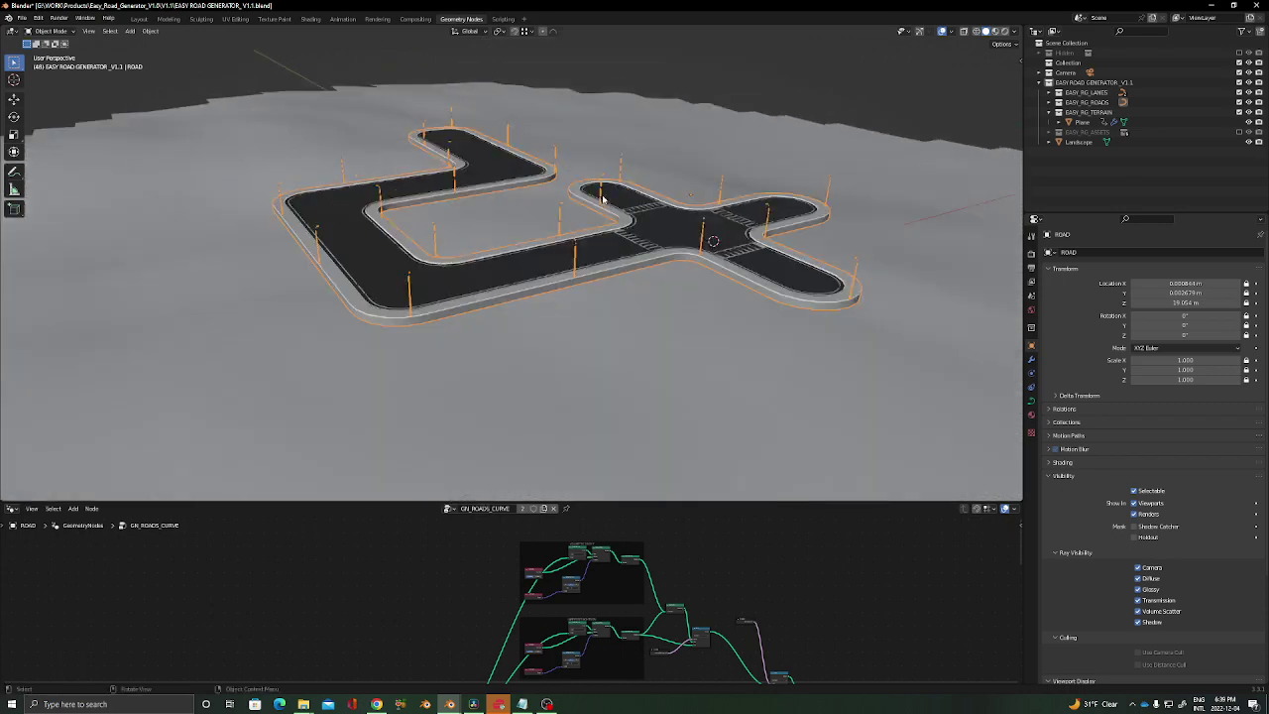
{"action": "middle_click_drag", "start_coordinate": [624, 215], "coordinate": [553, 153]}
{"action": "middle_click_drag", "start_coordinate": [617, 187], "coordinate": [635, 72]}
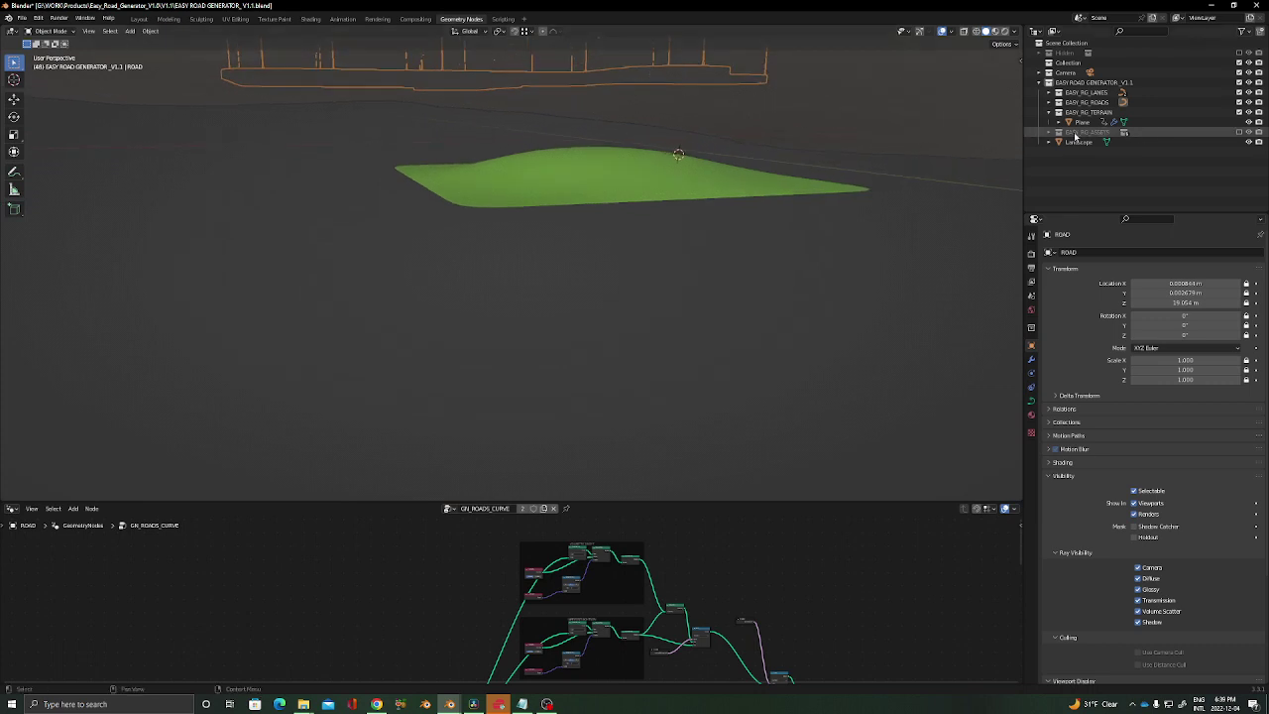
{"action": "left_click", "coordinate": [1051, 112]}
{"action": "middle_click_drag", "start_coordinate": [592, 131], "coordinate": [595, 99]}
{"action": "left_click", "coordinate": [671, 176]}
{"action": "middle_click_drag", "start_coordinate": [671, 176], "coordinate": [699, 46]}
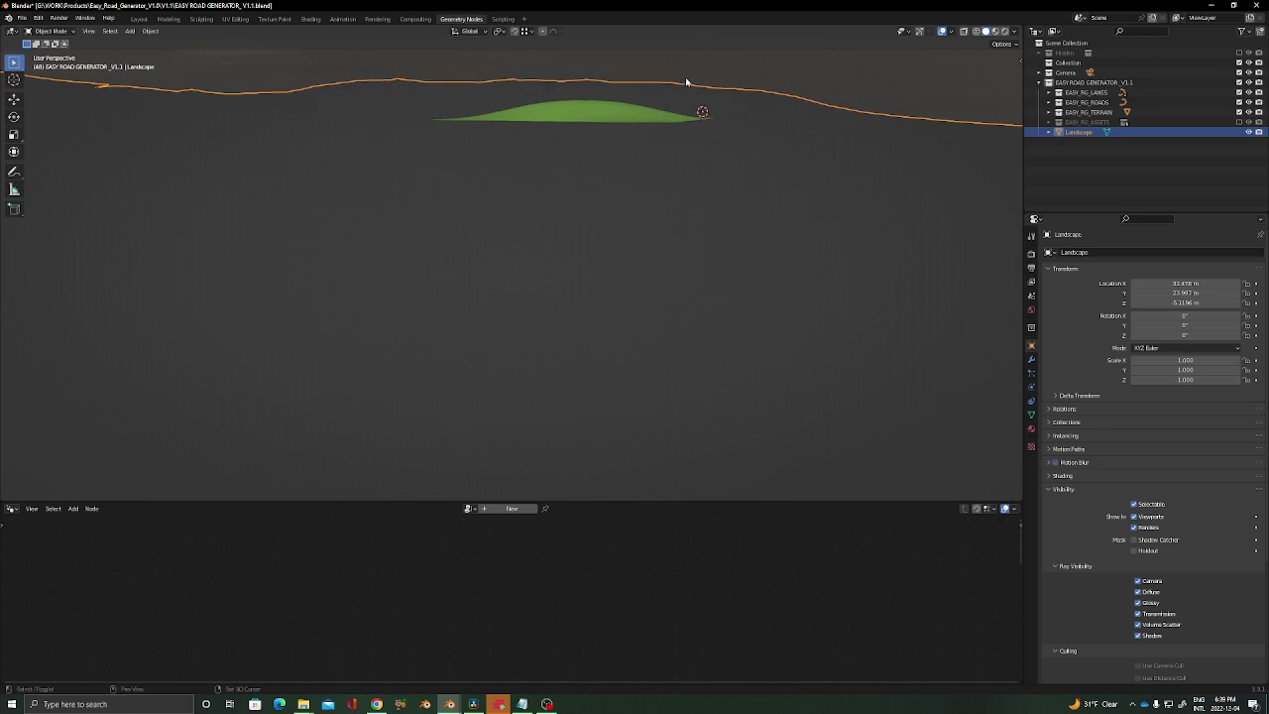
{"action": "left_click", "coordinate": [628, 116]}
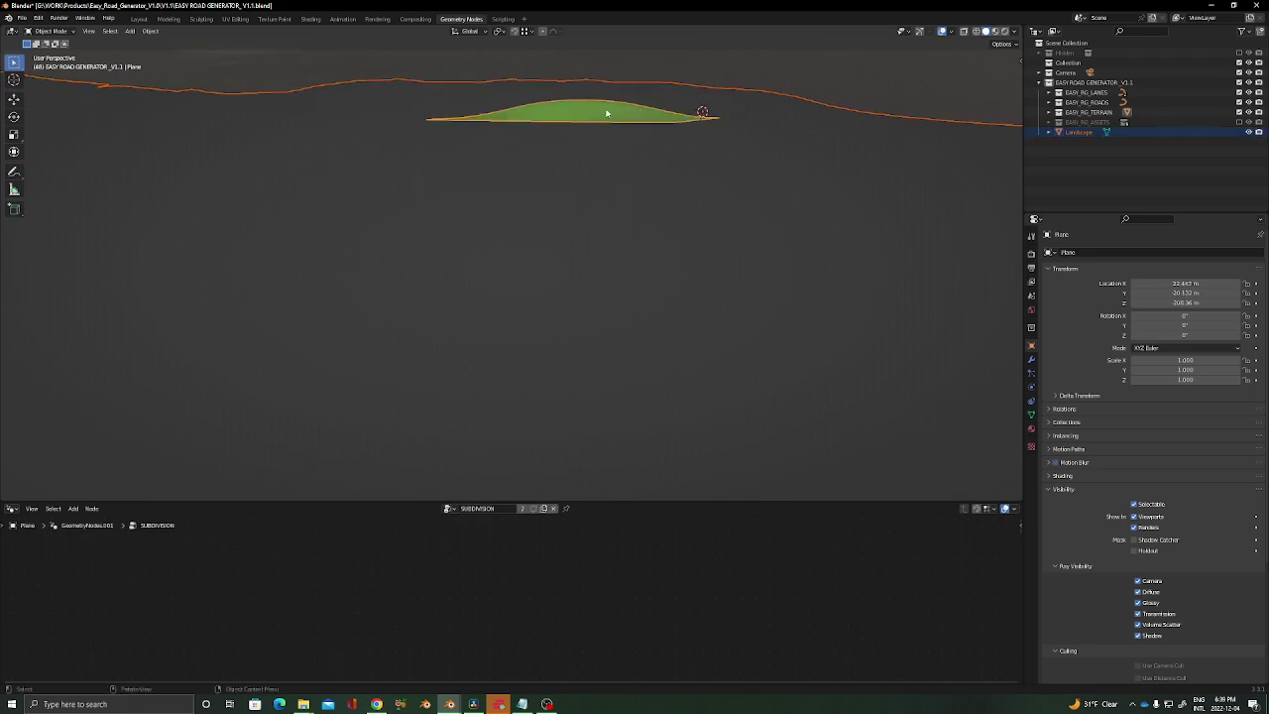
{"action": "key", "text": "ctrl+z"}
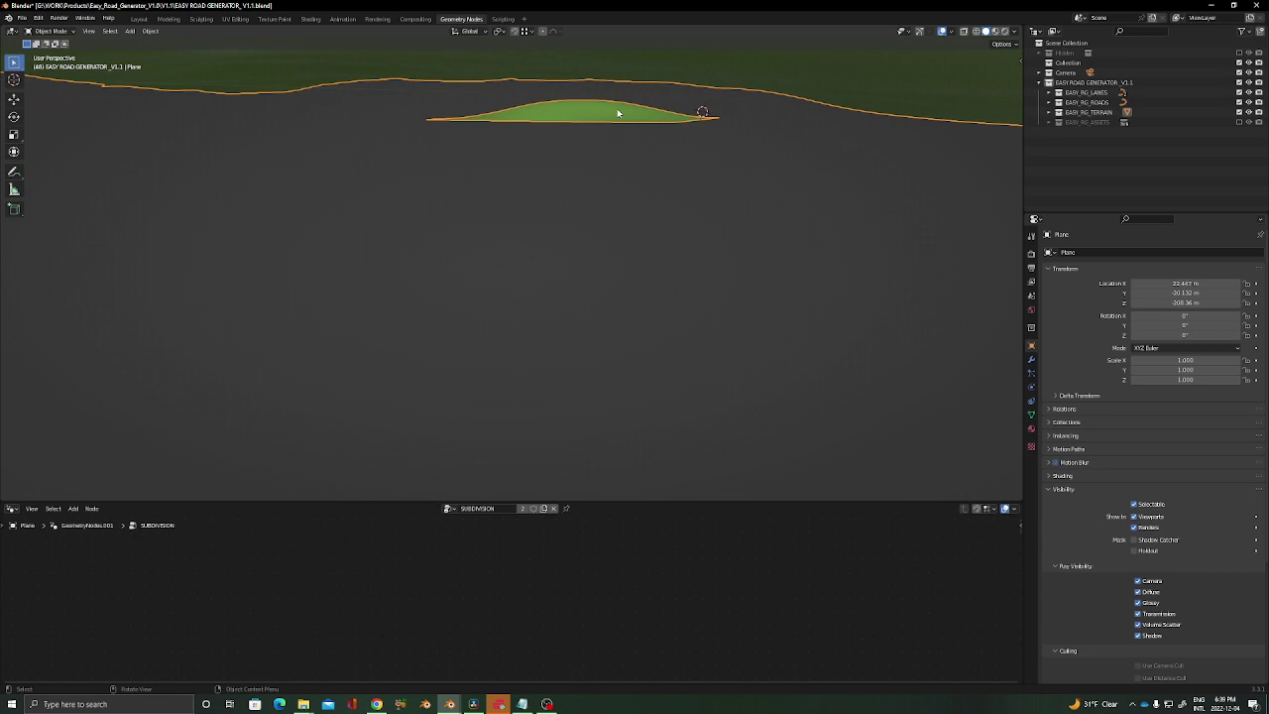
Step: Move the original small hill patch of the Plane mesh more than 200 m down along Z in Edit Mode, and return to Object Mode
{"action": "scroll", "coordinate": [618, 113], "scroll_direction": "down", "scroll_amount": 3}
{"action": "mouse_move", "coordinate": [612, 113]}
{"action": "middle_mouse_down"}
{"action": "mouse_move", "coordinate": [595, 170]}
{"action": "mouse_move", "coordinate": [597, 122]}
{"action": "middle_mouse_up"}
{"action": "key", "text": "Tab"}
{"action": "key", "text": "alt+a"}
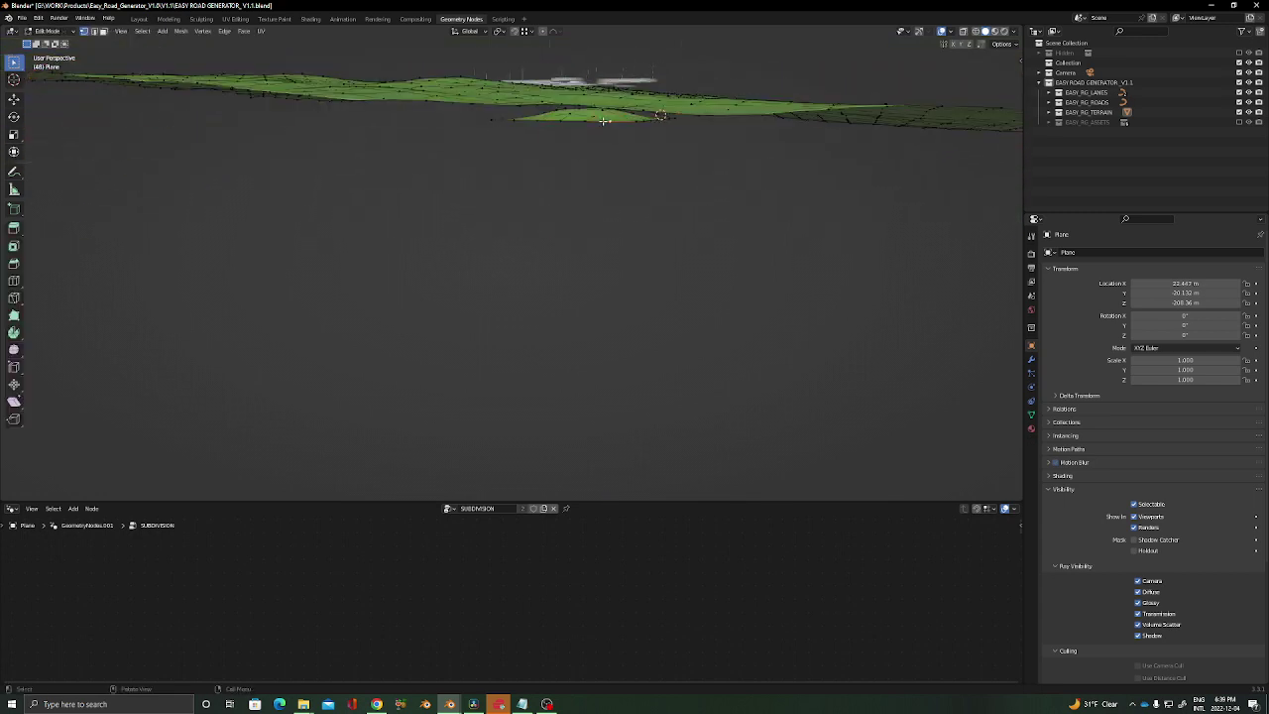
{"action": "key", "text": "l"}
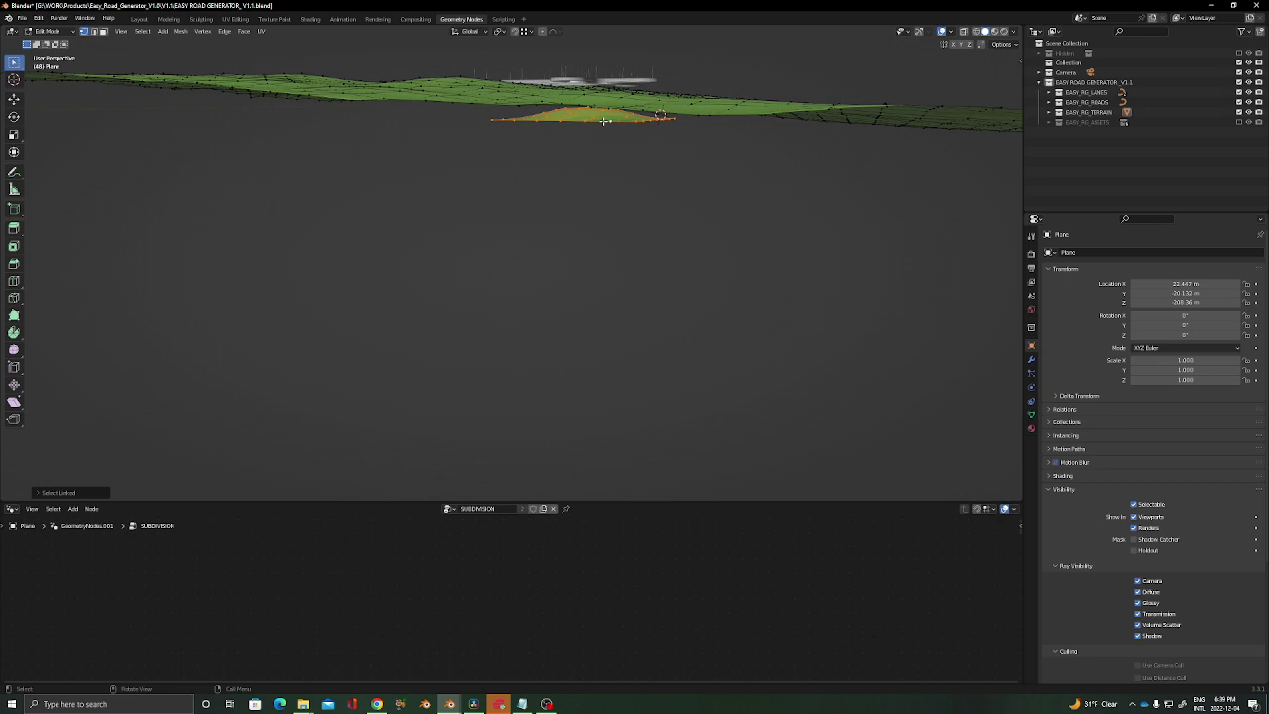
{"action": "key", "text": "p"}
{"action": "key", "text": "g"}
{"action": "key", "text": "z"}
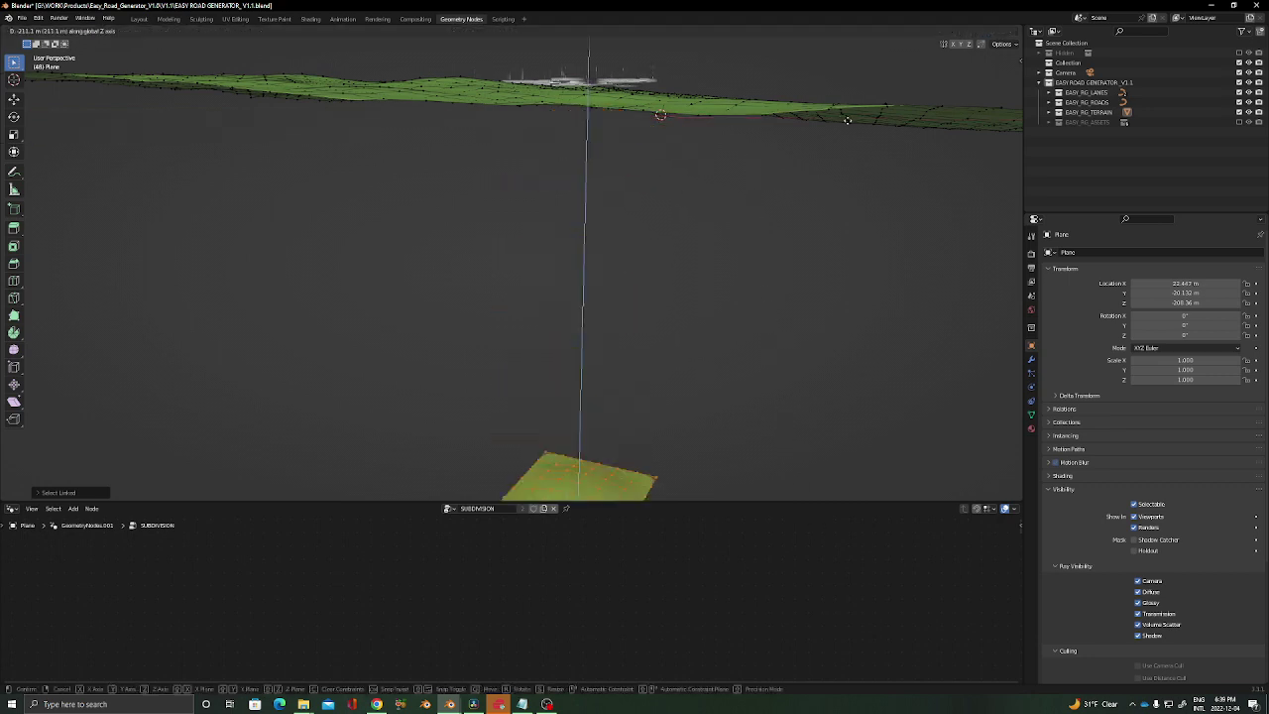
{"action": "left_click", "coordinate": [833, 59]}
{"action": "key", "text": "Tab"}
Step: Set PROJ_TERRAIN ON/OFF to 0 in the ROAD object's GN_ROADS_CURVE modifier
{"action": "middle_click_drag", "start_coordinate": [609, 119], "coordinate": [570, 153]}
{"action": "scroll", "coordinate": [560, 206], "scroll_direction": "up", "scroll_amount": 5}
{"action": "scroll", "coordinate": [570, 153], "scroll_direction": "up", "scroll_amount": 4}
{"action": "left_click", "coordinate": [574, 151]}
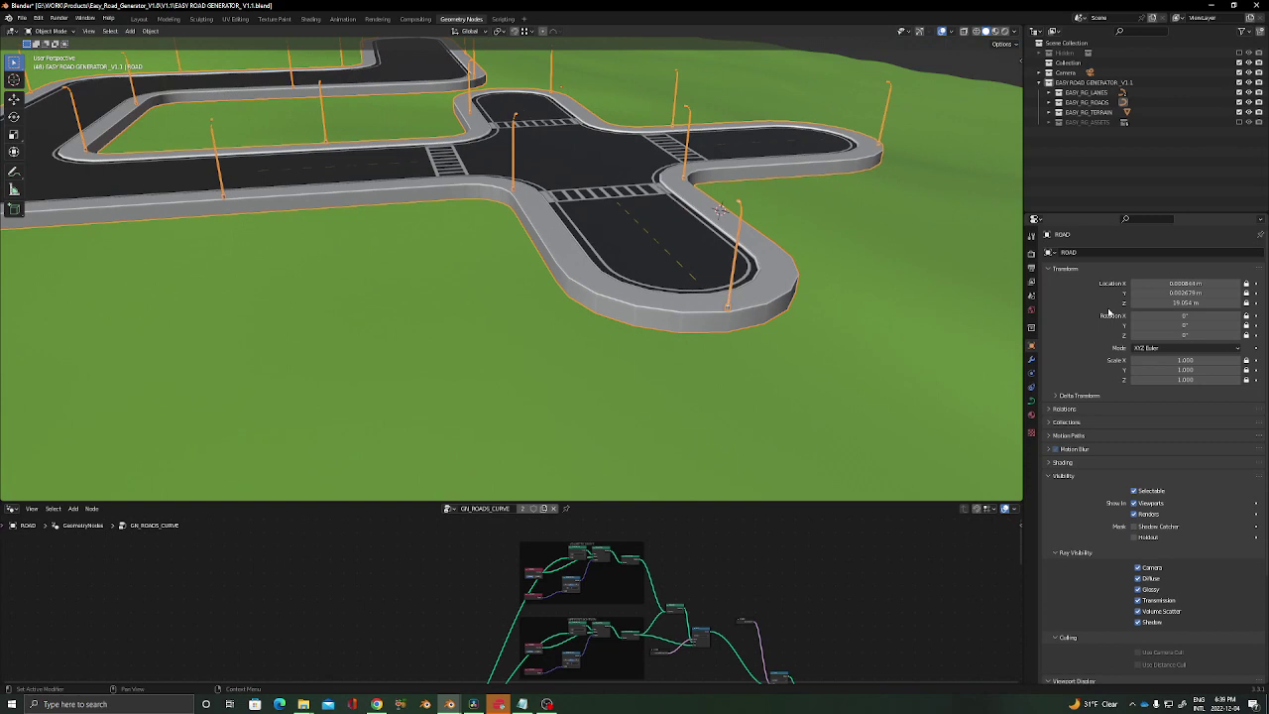
{"action": "left_click", "coordinate": [1032, 360]}
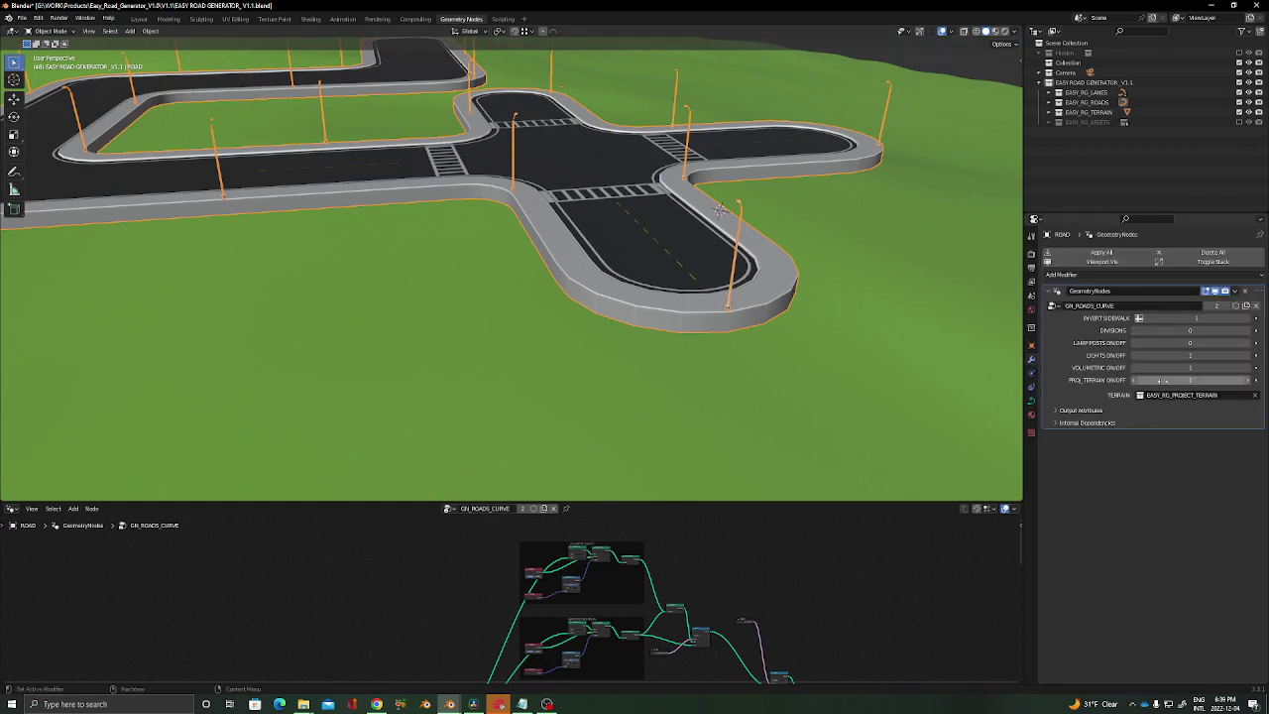
{"action": "left_click", "coordinate": [1134, 380]}
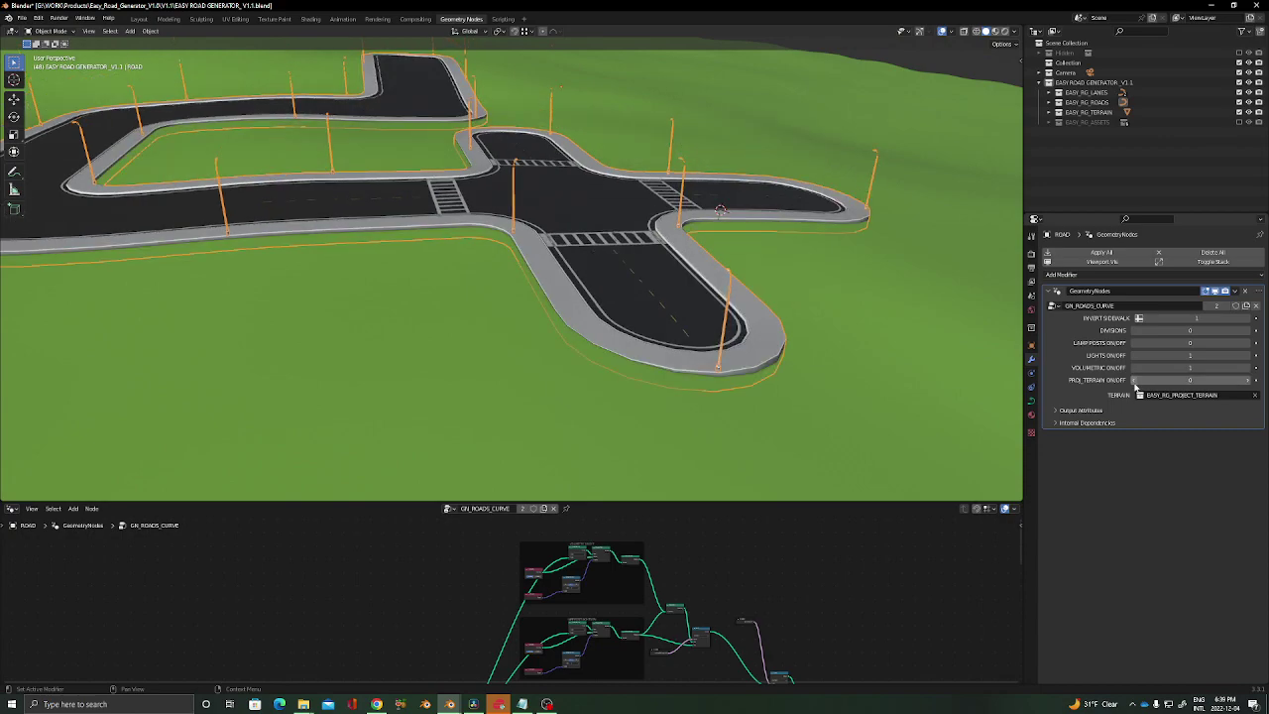
Step: Examine the fit of the road, sidewalks and lamp posts on the terrain along the bent arm and around the intersection
{"action": "scroll", "coordinate": [629, 283], "scroll_direction": "down", "scroll_amount": 5}
{"action": "scroll", "coordinate": [603, 305], "scroll_direction": "up", "scroll_amount": 3}
{"action": "middle_click_drag", "start_coordinate": [694, 326], "coordinate": [519, 303], "text": "shift"}
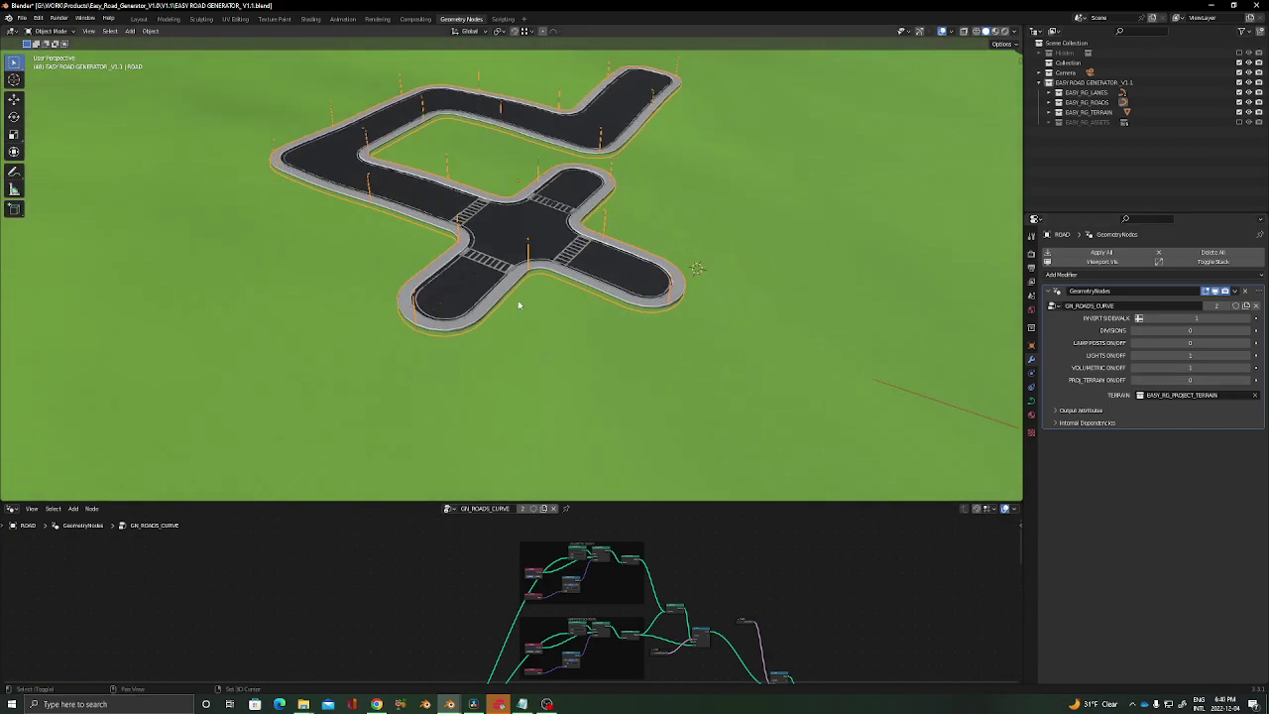
{"action": "scroll", "coordinate": [525, 299], "scroll_direction": "up", "scroll_amount": 5}
{"action": "middle_click_drag", "start_coordinate": [603, 255], "coordinate": [613, 222]}
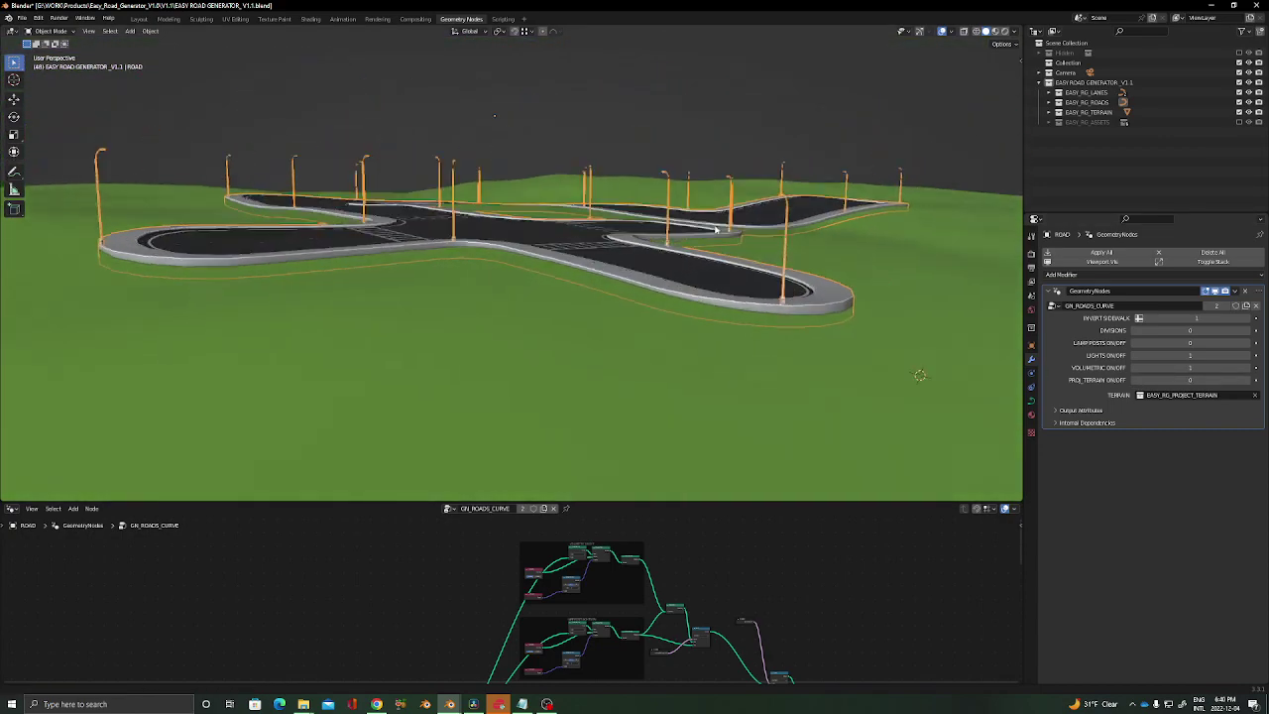
{"action": "middle_click_drag", "start_coordinate": [941, 270], "coordinate": [604, 264], "text": "shift"}
{"action": "middle_click_drag", "start_coordinate": [788, 267], "coordinate": [618, 221], "text": "shift"}
{"action": "scroll", "coordinate": [618, 220], "scroll_direction": "down", "scroll_amount": 5}
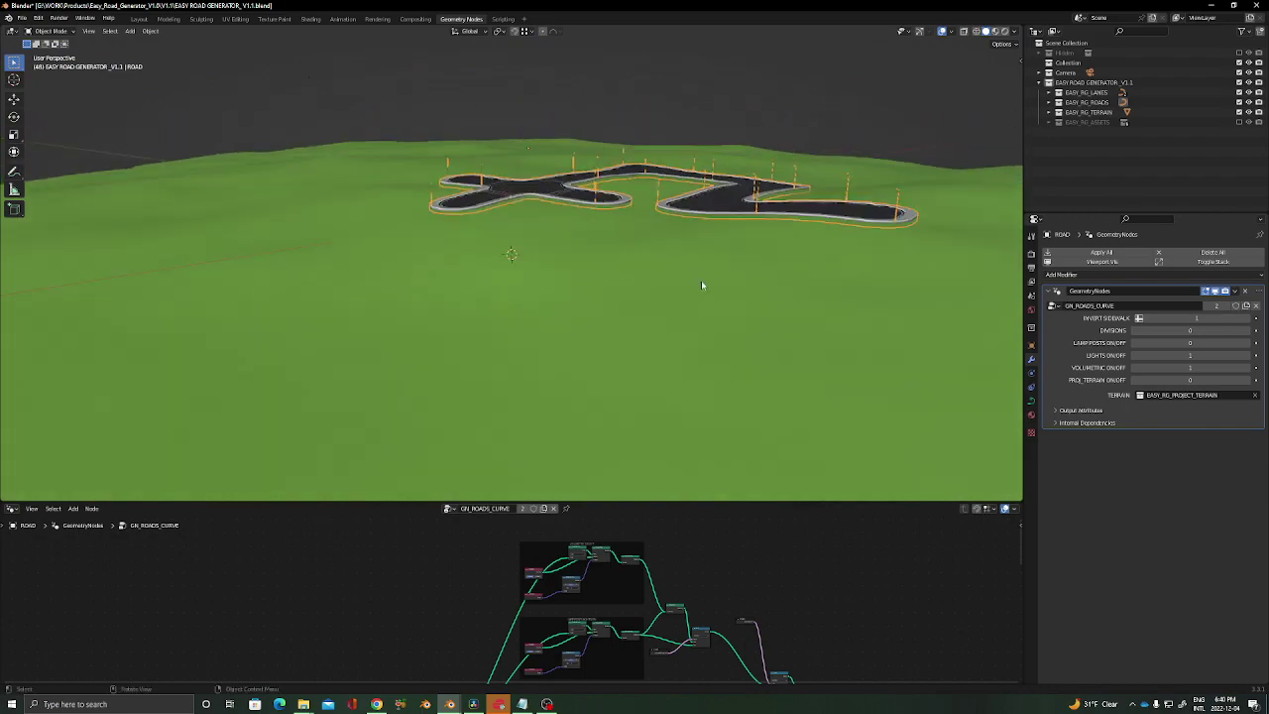
{"action": "middle_click_drag", "start_coordinate": [701, 279], "coordinate": [772, 229]}
{"action": "scroll", "coordinate": [736, 283], "scroll_direction": "up", "scroll_amount": 5}
{"action": "middle_click_drag", "start_coordinate": [917, 119], "coordinate": [625, 128], "text": "shift"}
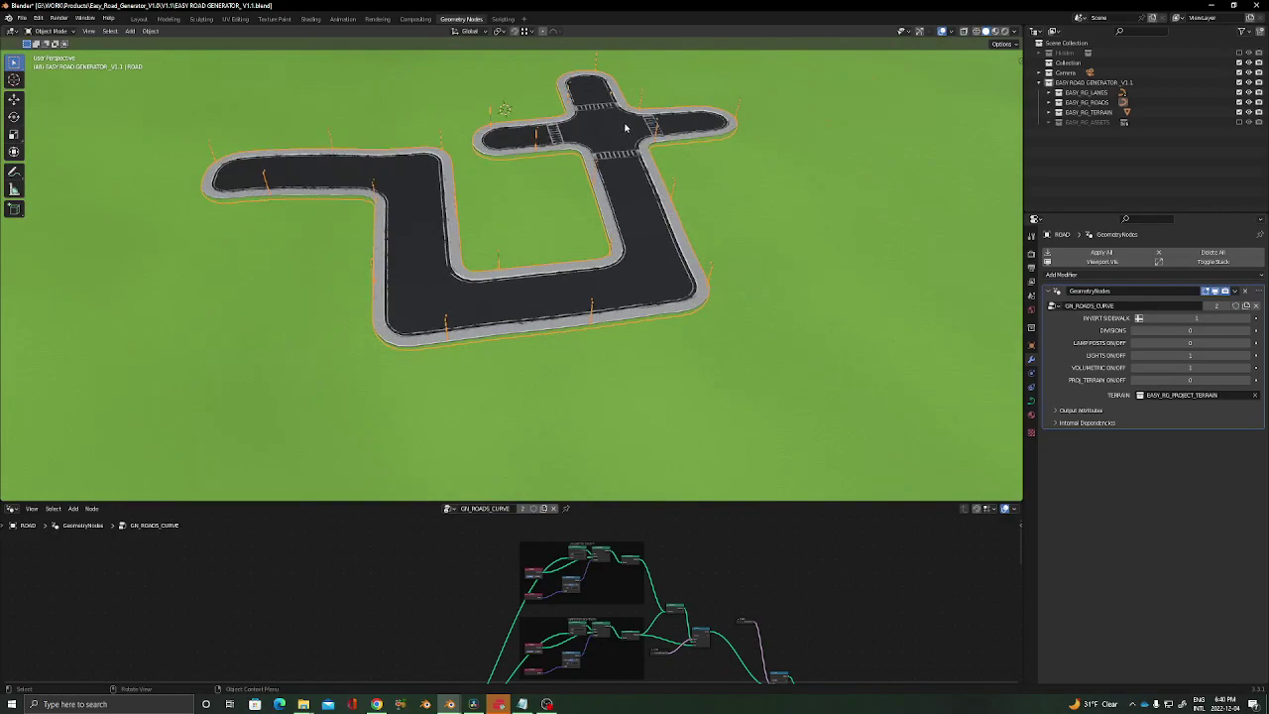
{"action": "scroll", "coordinate": [626, 128], "scroll_direction": "up", "scroll_amount": 7}
{"action": "middle_click_drag", "start_coordinate": [705, 138], "coordinate": [517, 133]}
{"action": "middle_click_drag", "start_coordinate": [694, 141], "coordinate": [529, 278], "text": "shift"}
{"action": "scroll", "coordinate": [612, 261], "scroll_direction": "up", "scroll_amount": 5}
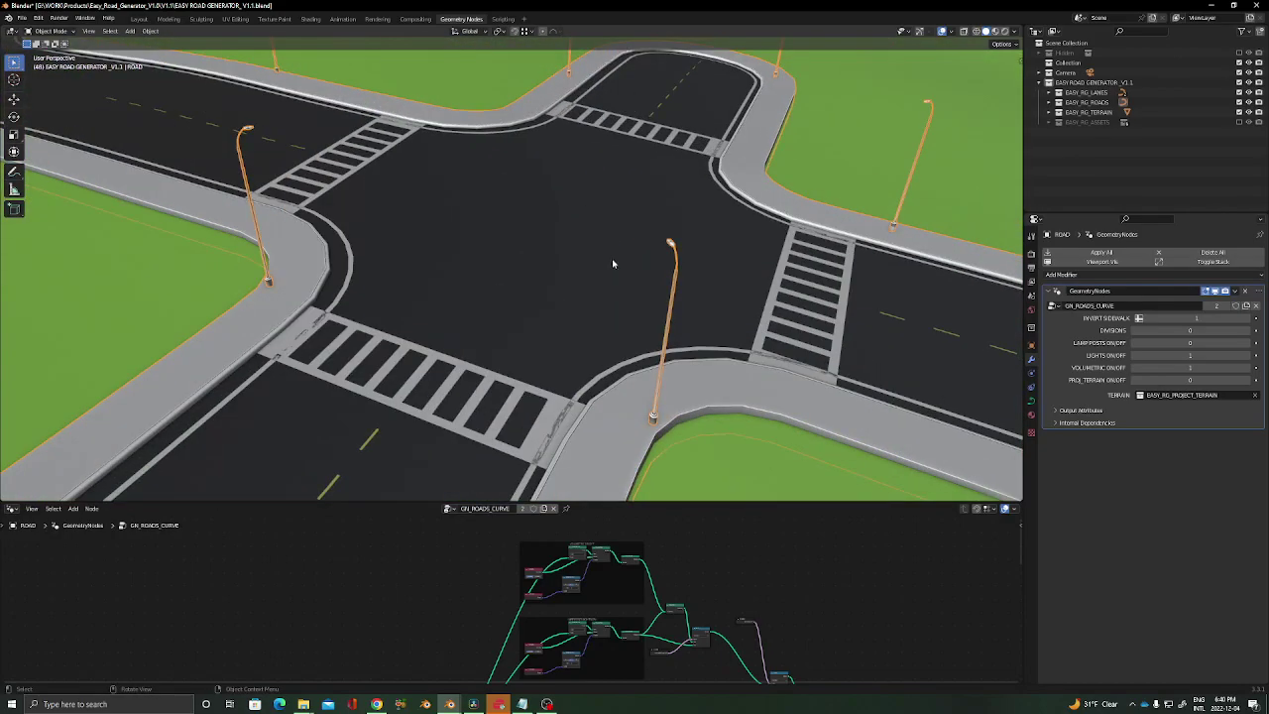
{"action": "scroll", "coordinate": [619, 270], "scroll_direction": "down", "scroll_amount": 5}
{"action": "middle_click_drag", "start_coordinate": [624, 277], "coordinate": [599, 285]}
{"action": "scroll", "coordinate": [595, 282], "scroll_direction": "up", "scroll_amount": 3}
Step: Preview the road and terrain in Rendered shading with the road deselected, and switch back to Solid shading
{"action": "key", "text": "z"}
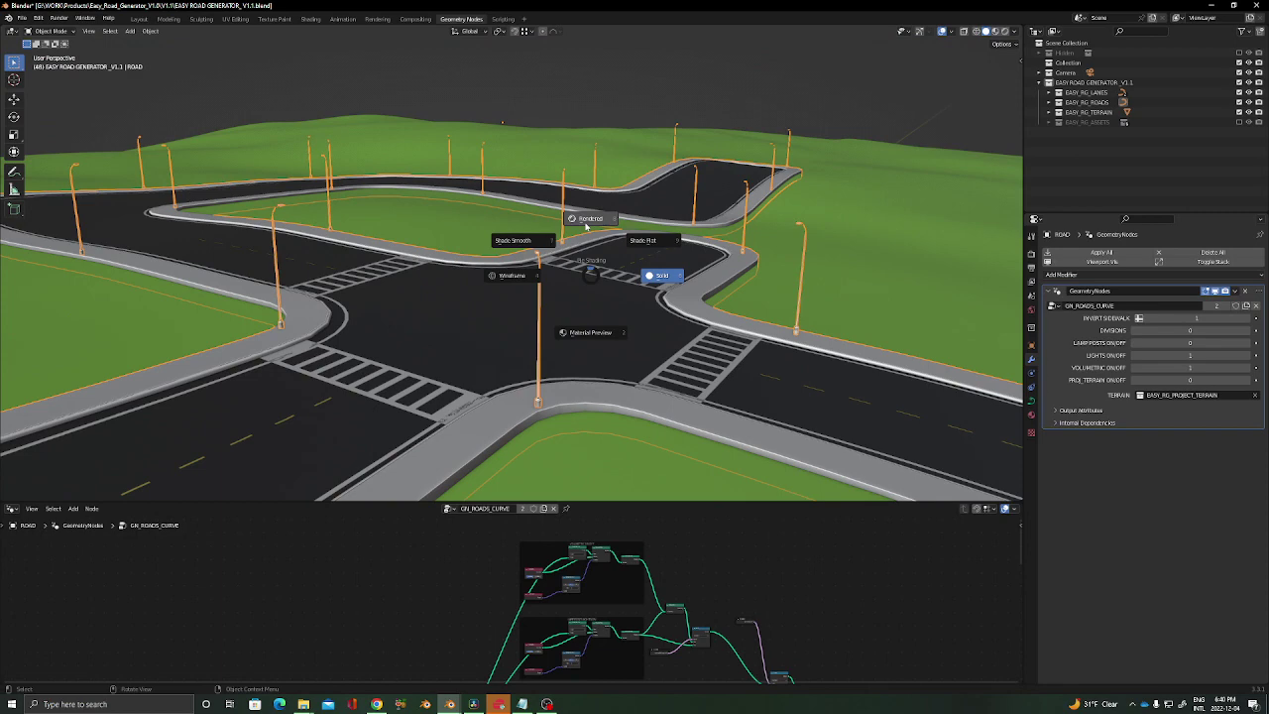
{"action": "left_click", "coordinate": [586, 221]}
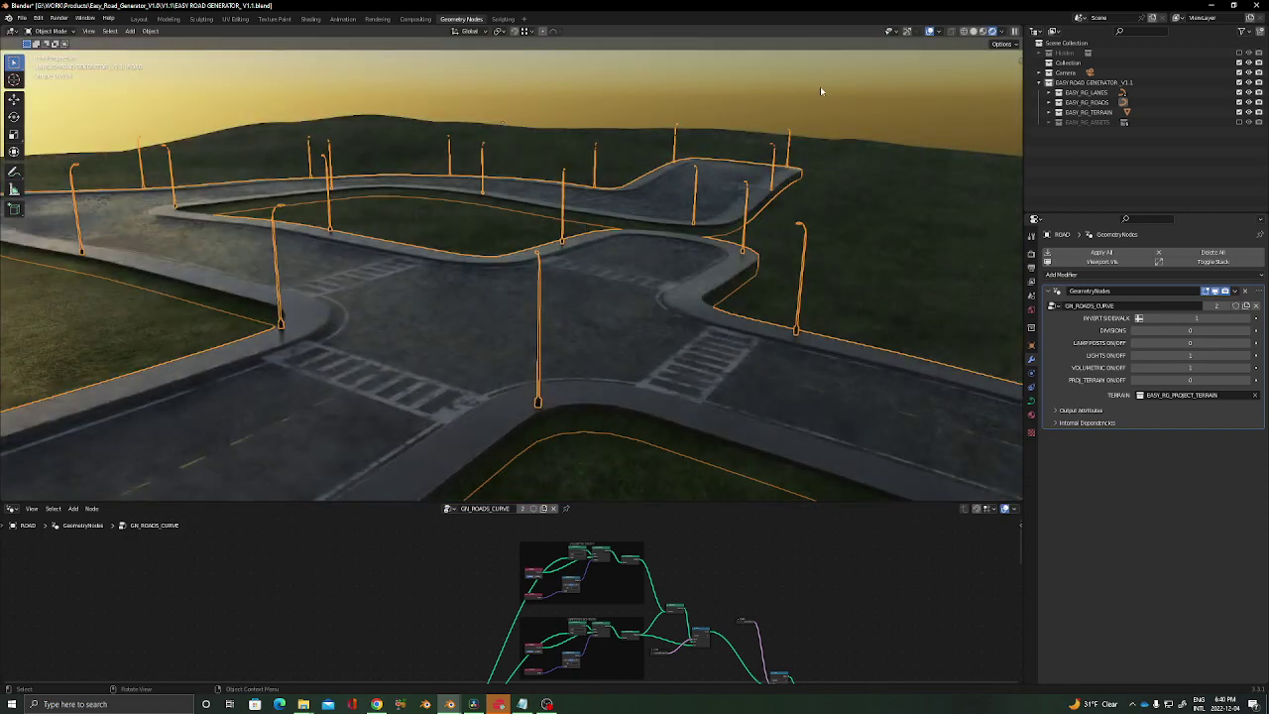
{"action": "left_click", "coordinate": [821, 89]}
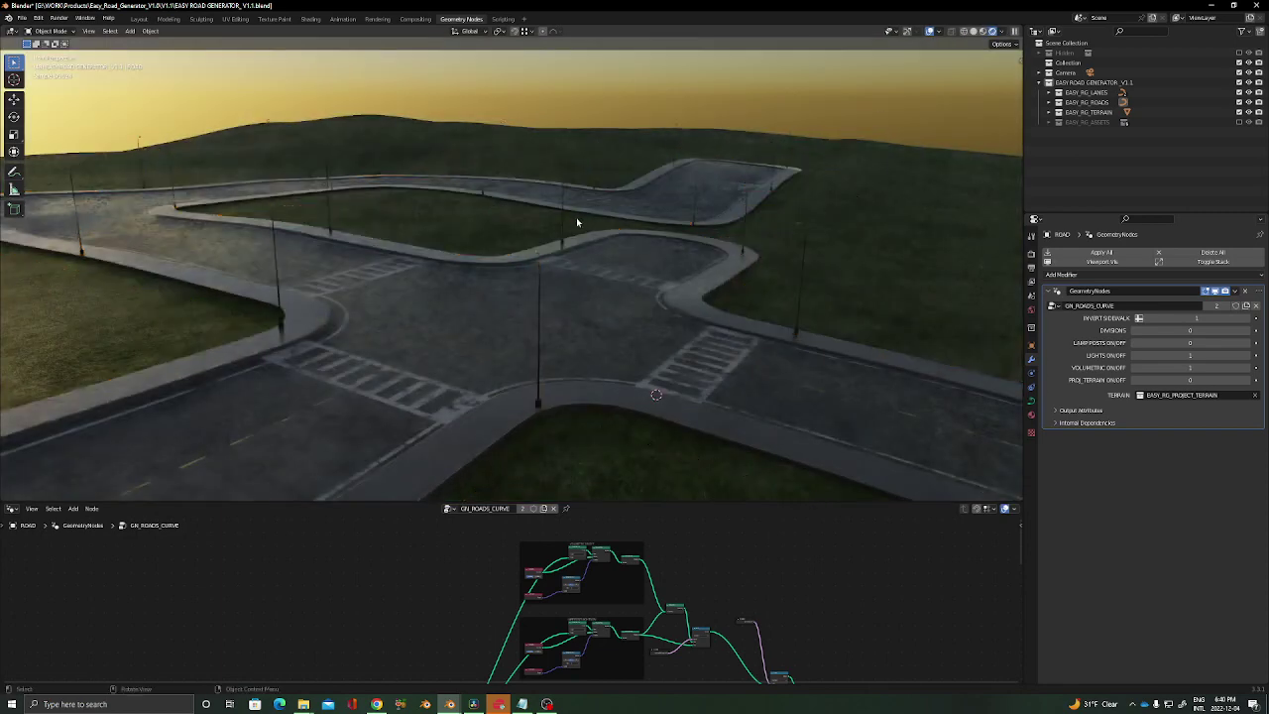
{"action": "middle_click_drag", "start_coordinate": [581, 221], "coordinate": [474, 231]}
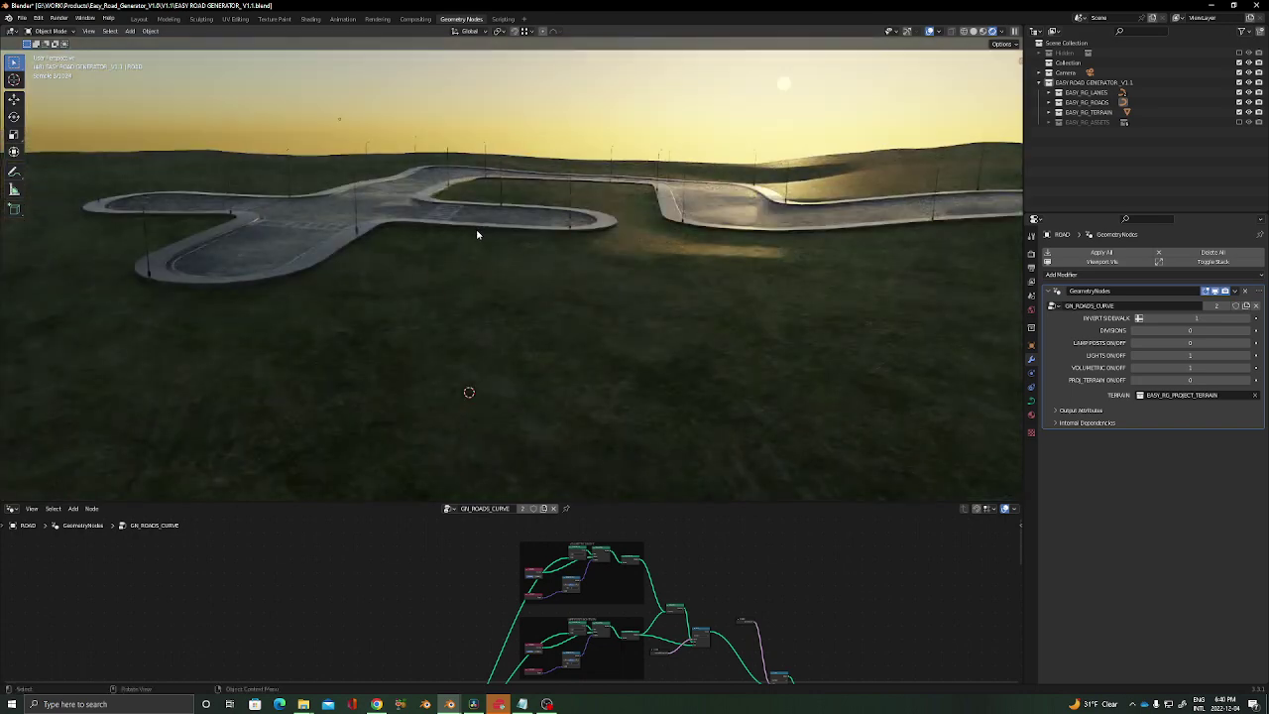
{"action": "left_click", "coordinate": [554, 240]}
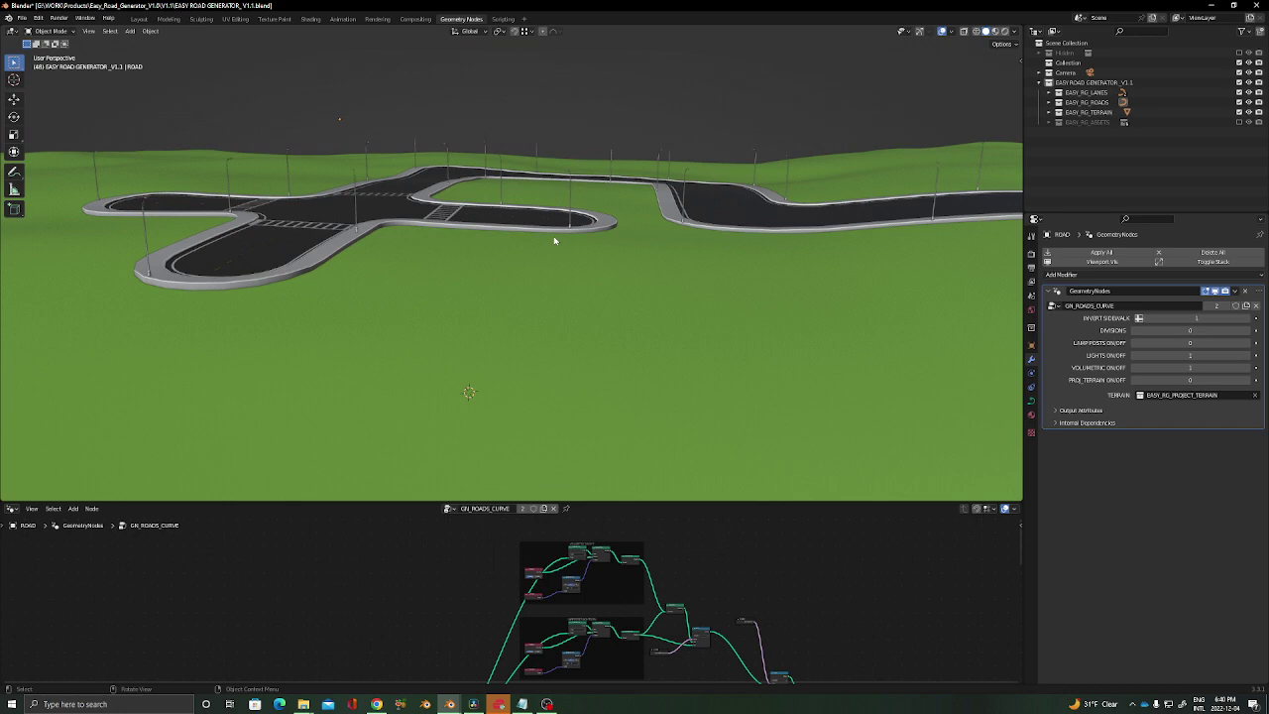
{"action": "mouse_move", "coordinate": [478, 244]}
{"action": "middle_mouse_down"}
{"action": "mouse_move", "coordinate": [470, 261]}
{"action": "mouse_move", "coordinate": [650, 317]}
{"action": "mouse_move", "coordinate": [621, 266]}
{"action": "middle_mouse_up"}
{"action": "scroll", "coordinate": [538, 283], "scroll_direction": "up", "scroll_amount": 4}
{"action": "scroll", "coordinate": [648, 317], "scroll_direction": "down", "scroll_amount": 5}
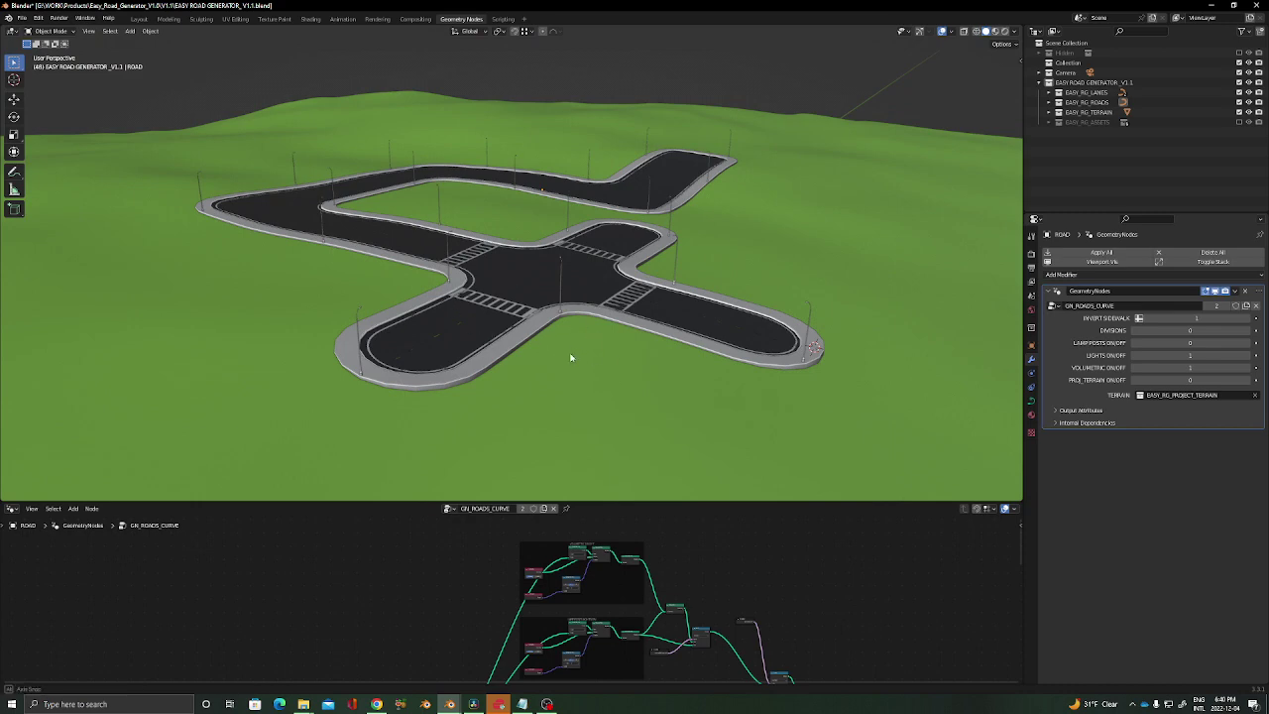
{"action": "middle_click_drag", "start_coordinate": [571, 358], "coordinate": [744, 287]}
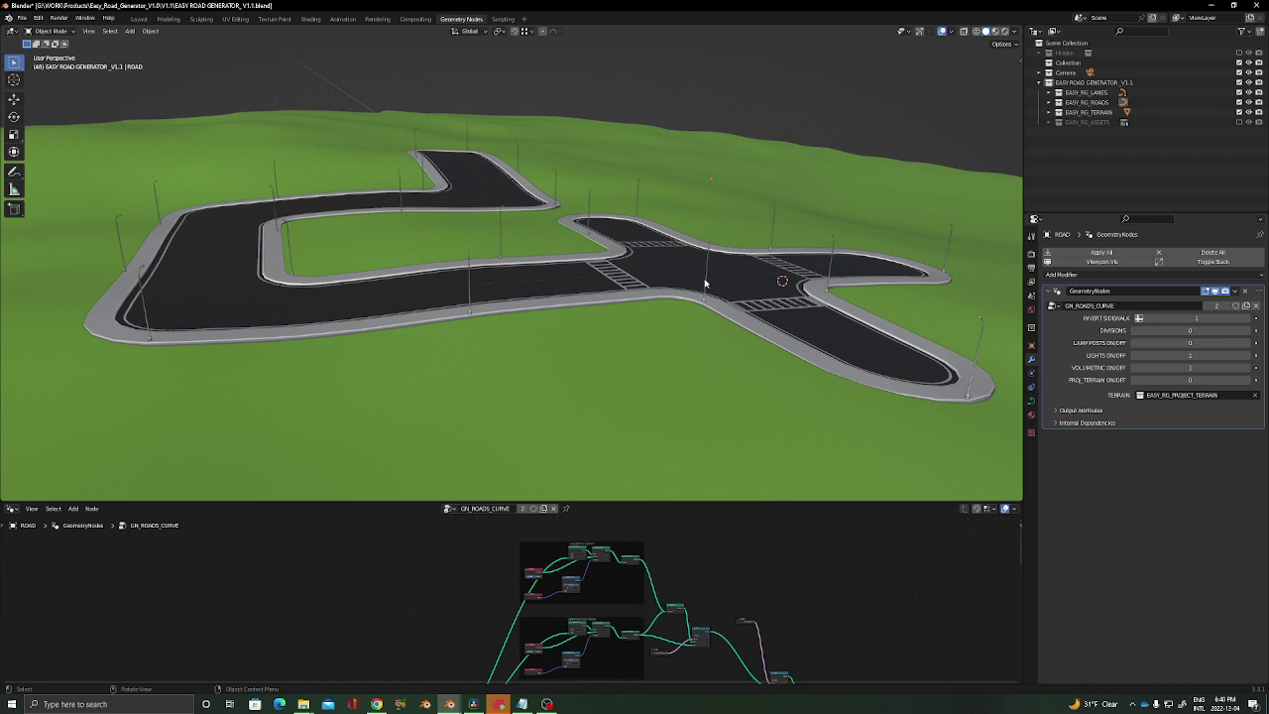
{"action": "middle_click_drag", "start_coordinate": [758, 293], "coordinate": [676, 288], "text": "shift"}
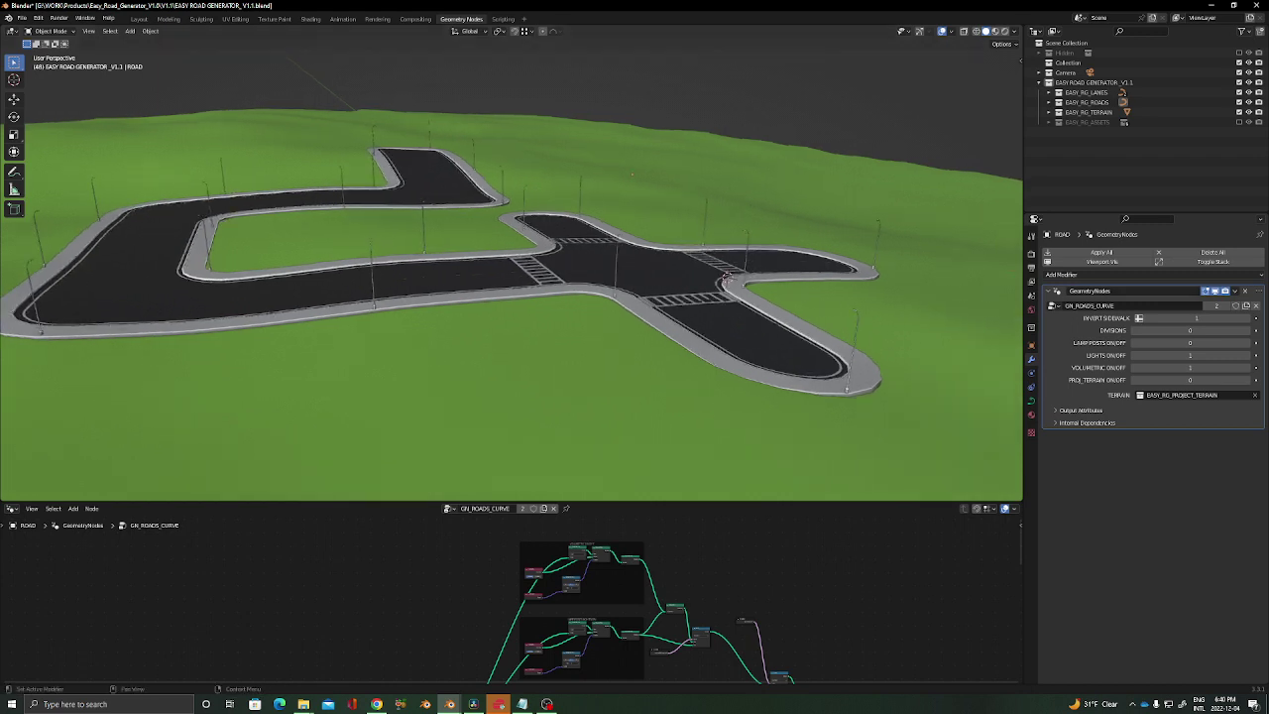